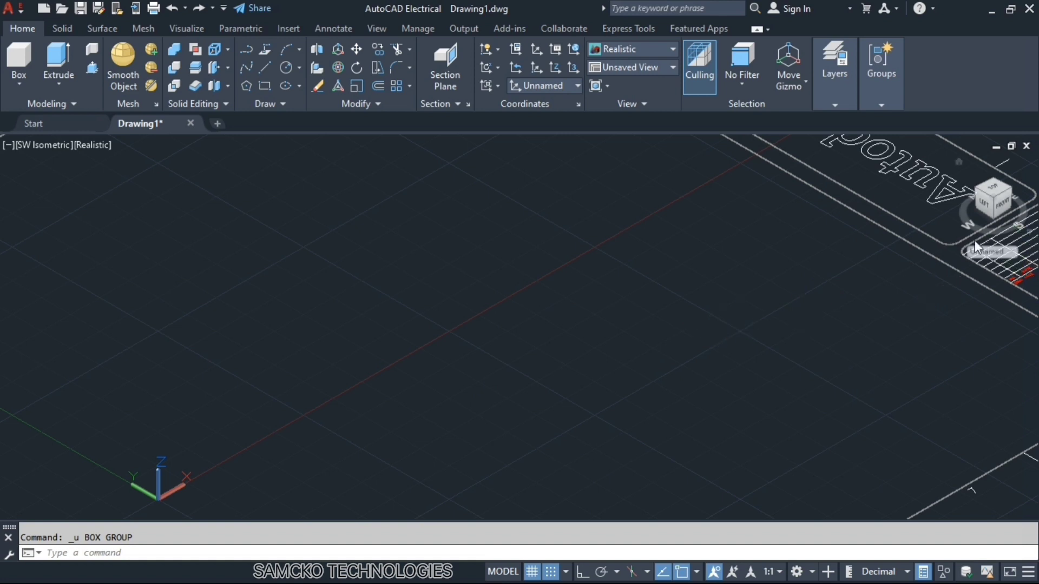
Step: Draw a square box about 11.25 units high on the X axis as the tabletop
{"action": "left_click", "coordinate": [21, 59]}
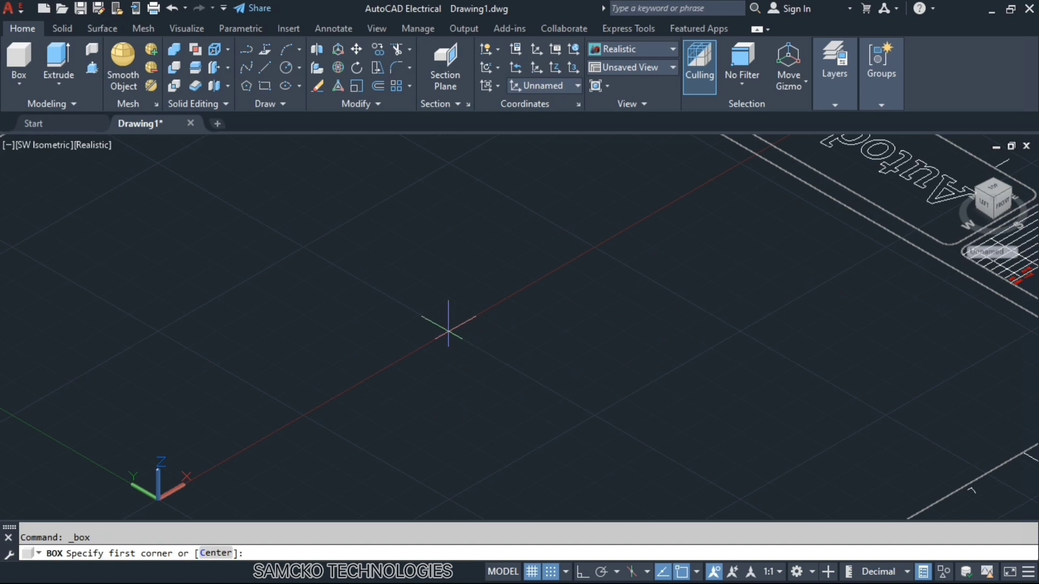
{"action": "left_click", "coordinate": [449, 332]}
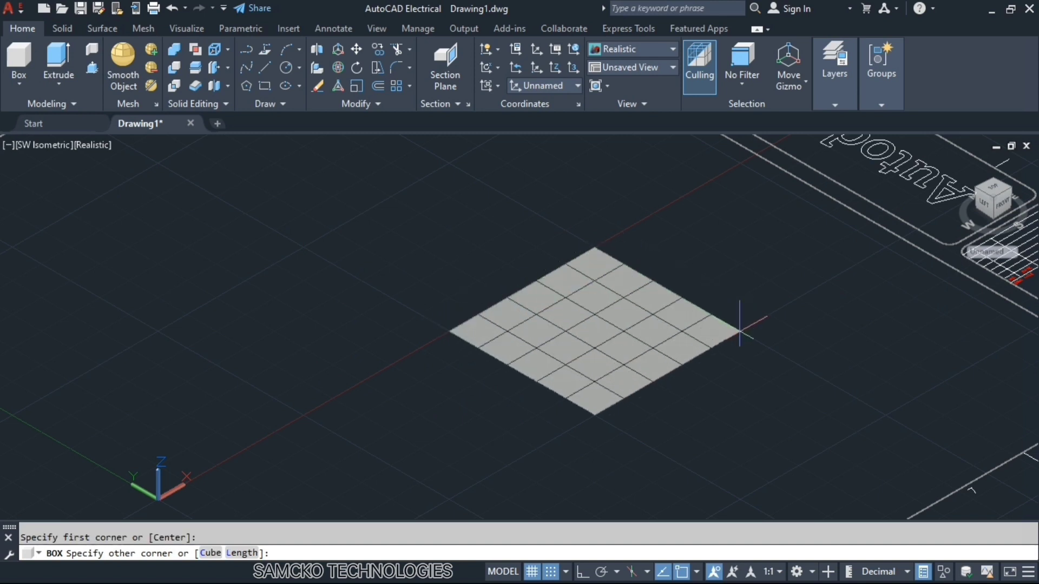
{"action": "left_click", "coordinate": [740, 330]}
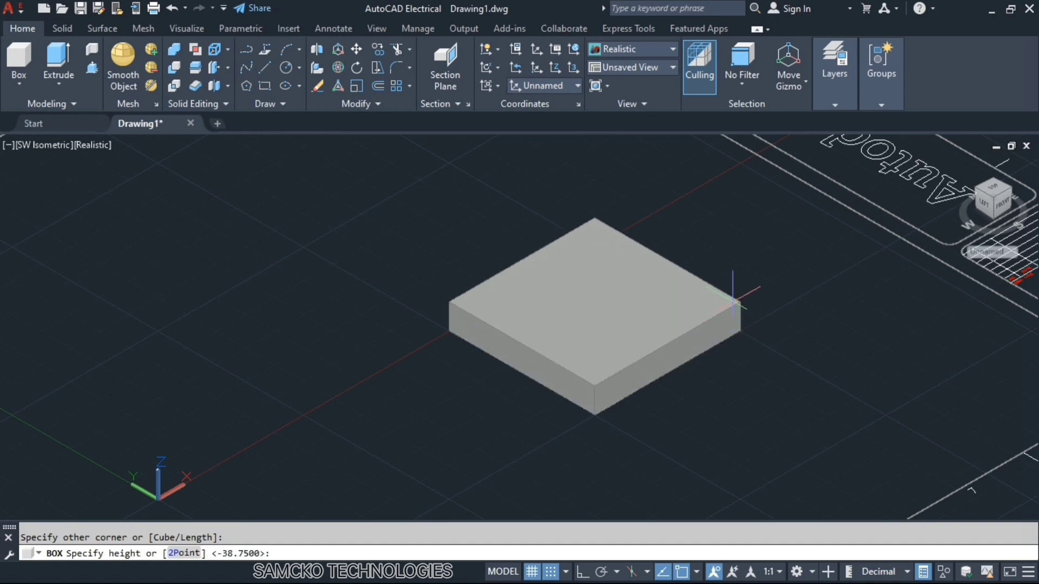
{"action": "left_click", "coordinate": [733, 292]}
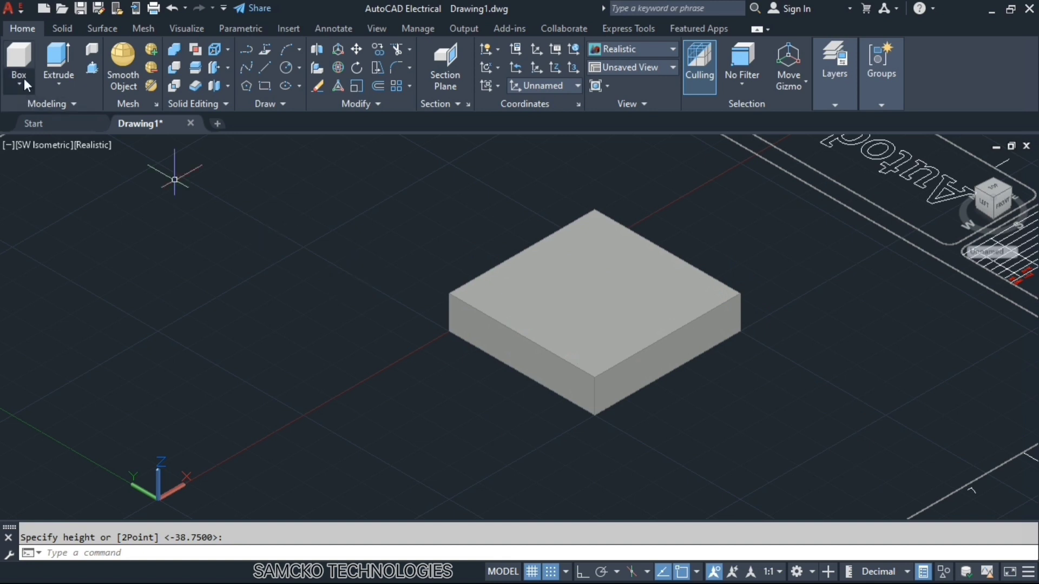
Step: Draw a small square box near the tabletop's west corner, extending downward below the tabletop as a leg
{"action": "left_click", "coordinate": [22, 61]}
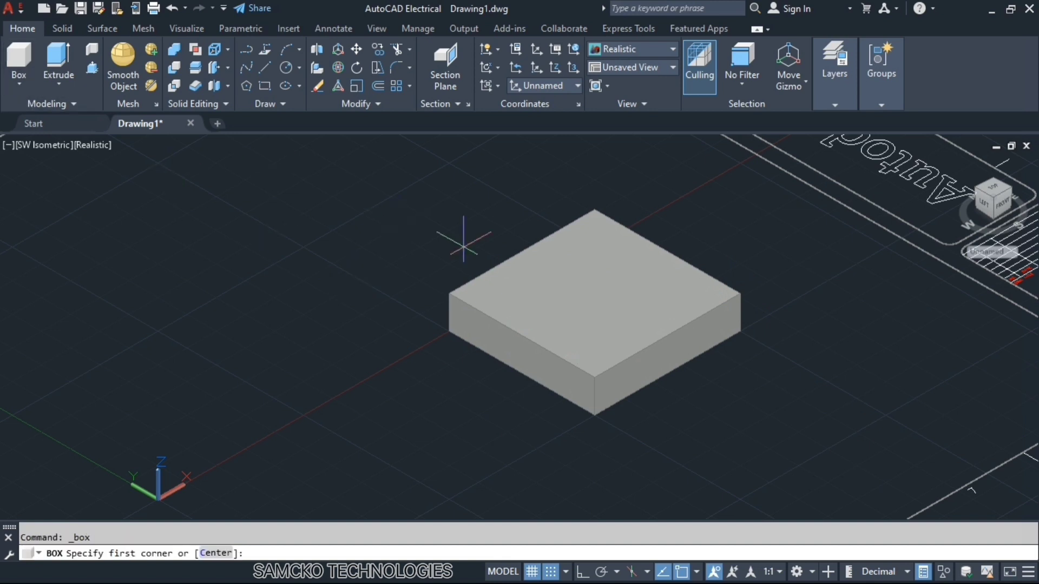
{"action": "left_click", "coordinate": [482, 291]}
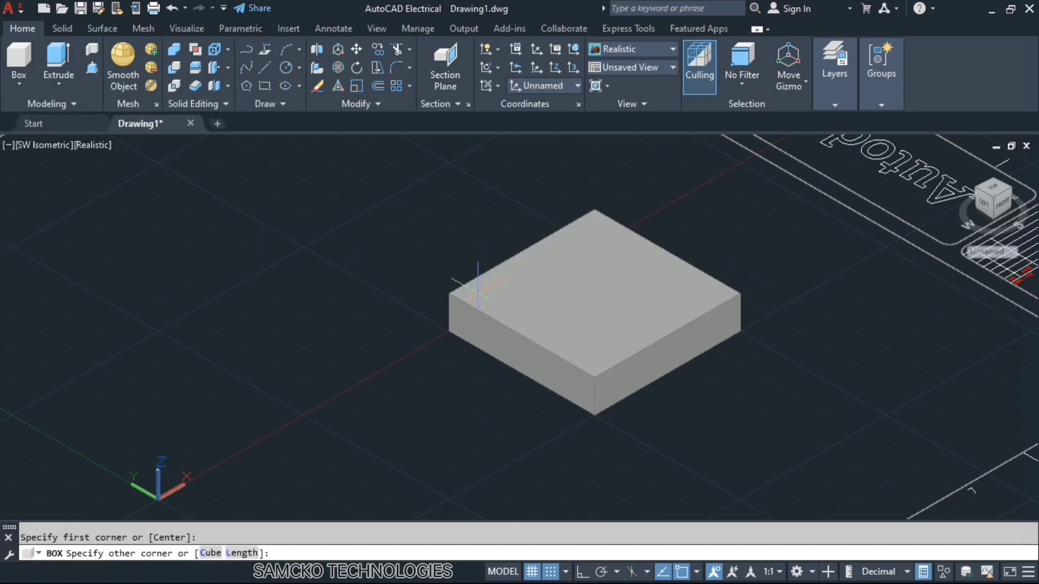
{"action": "left_click", "coordinate": [521, 293]}
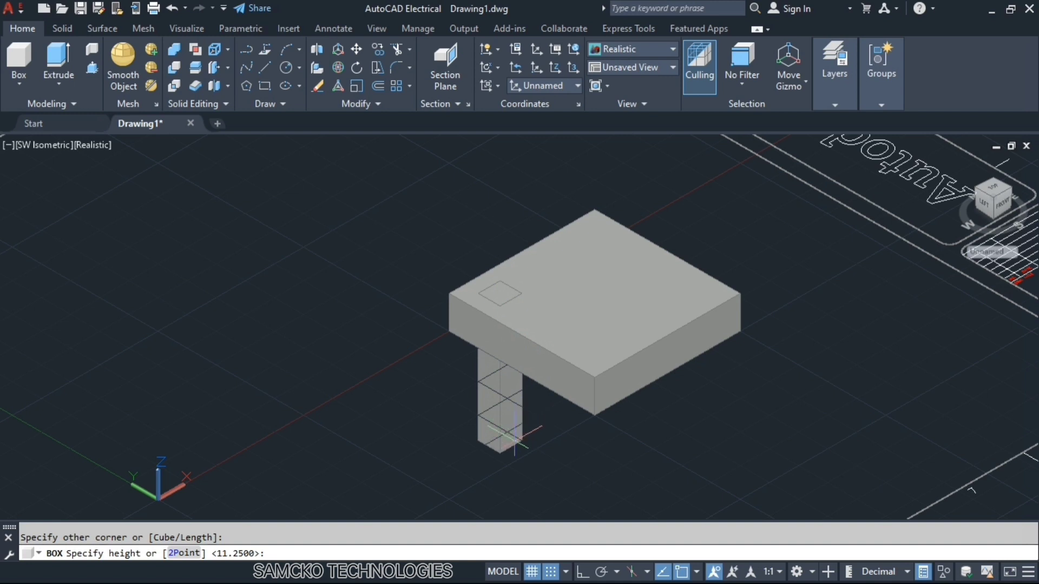
{"action": "left_click", "coordinate": [514, 441]}
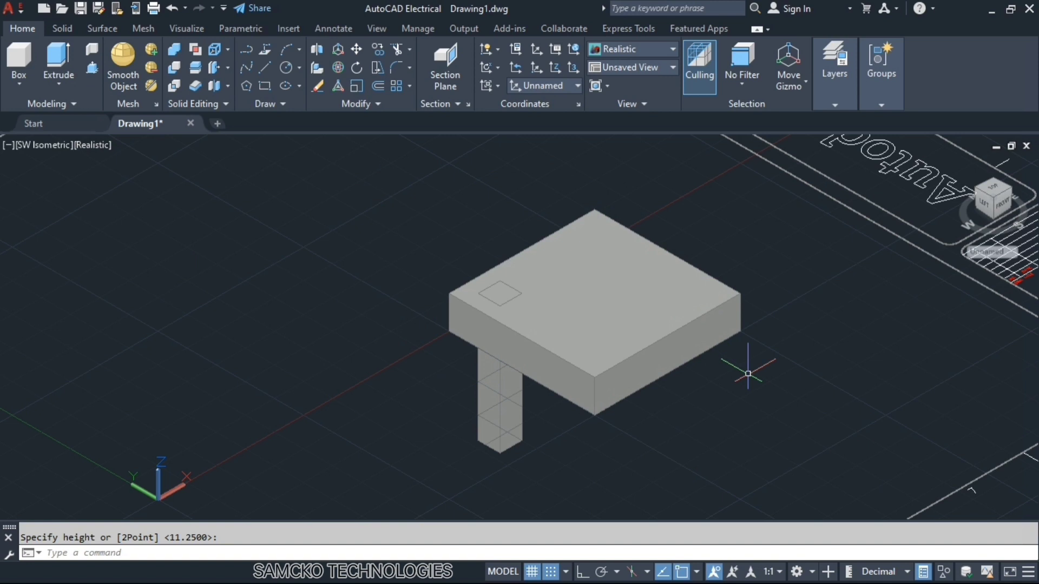
Step: Start a rectangular 3D array of the leg with 2 rows, 2 columns and 1 level
{"action": "type", "text": "3D"}
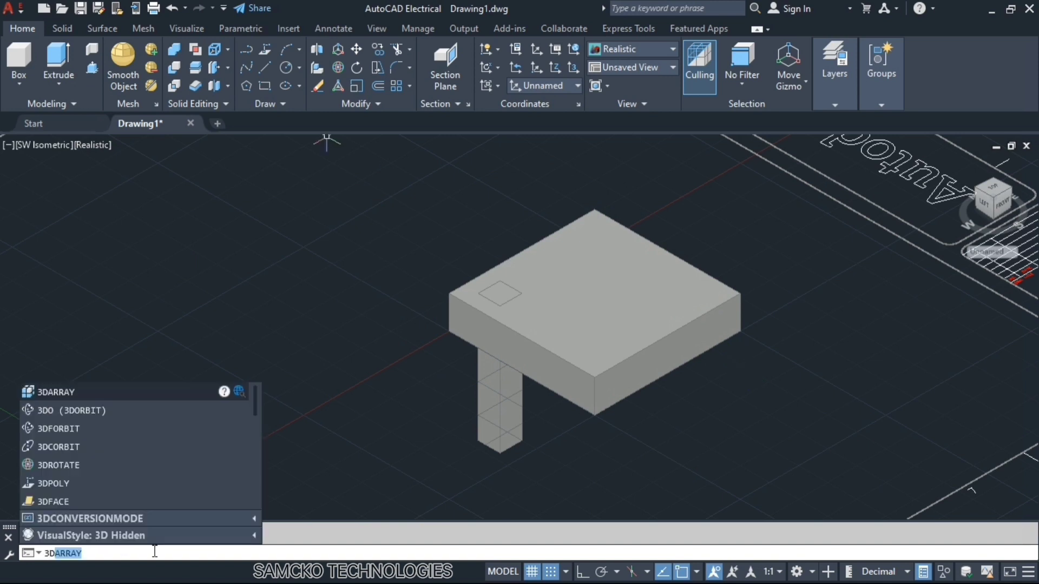
{"action": "type", "text": "A"}
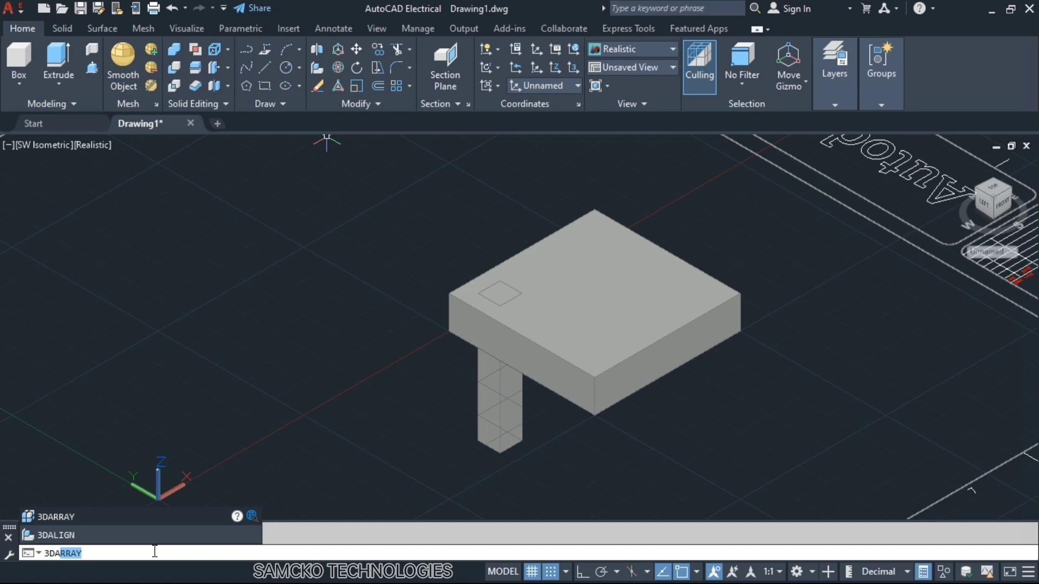
{"action": "key", "text": "Return"}
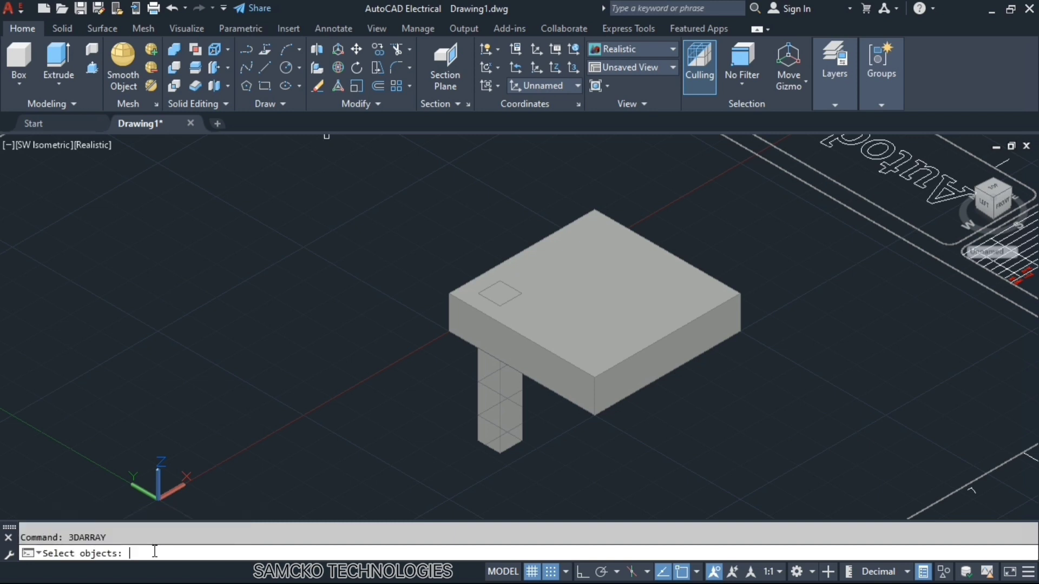
{"action": "left_click", "coordinate": [493, 382]}
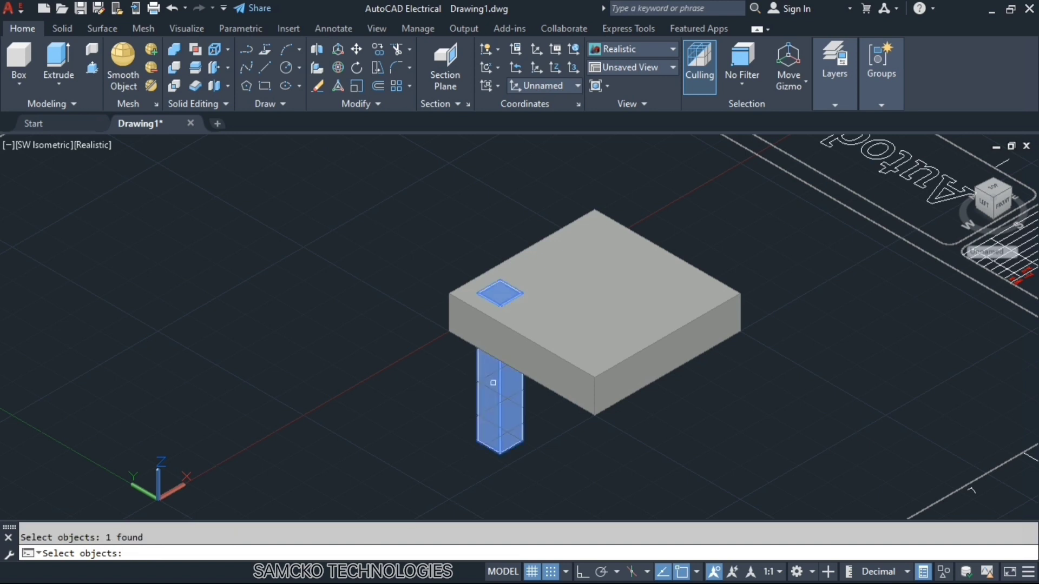
{"action": "key", "text": "Return"}
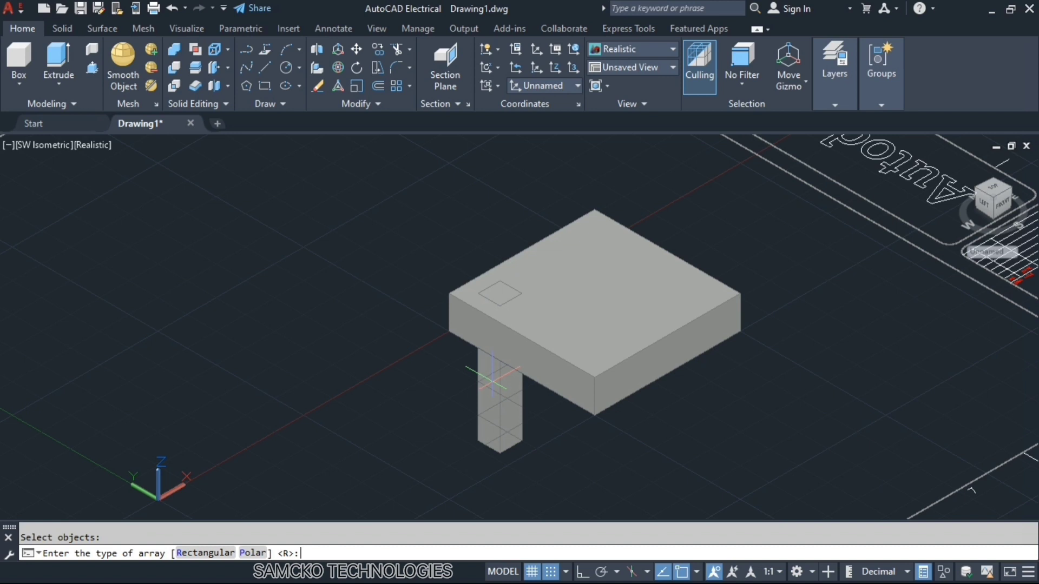
{"action": "type", "text": "R"}
{"action": "key", "text": "Return"}
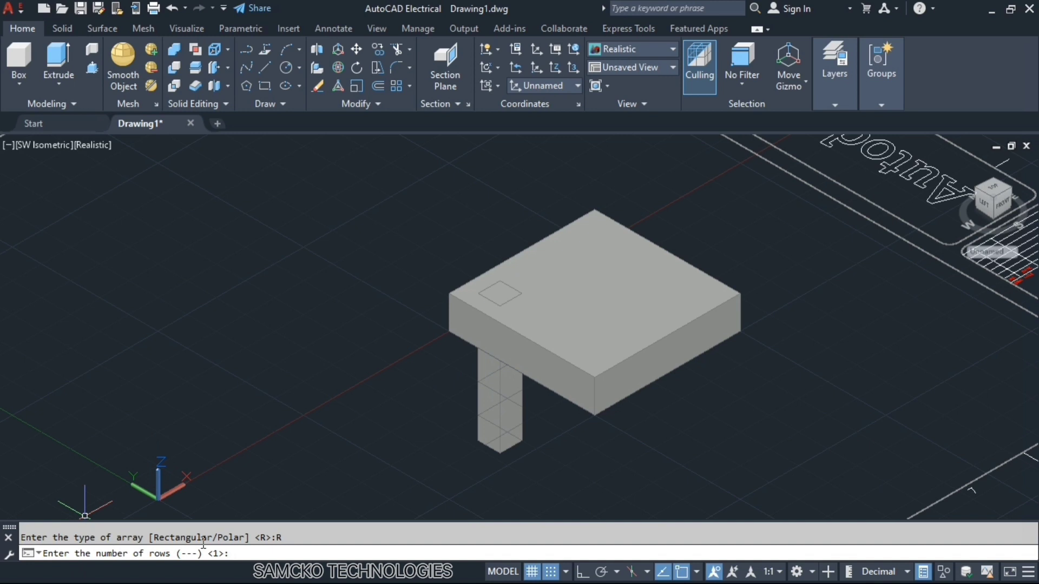
{"action": "type", "text": "2"}
{"action": "key", "text": "Return"}
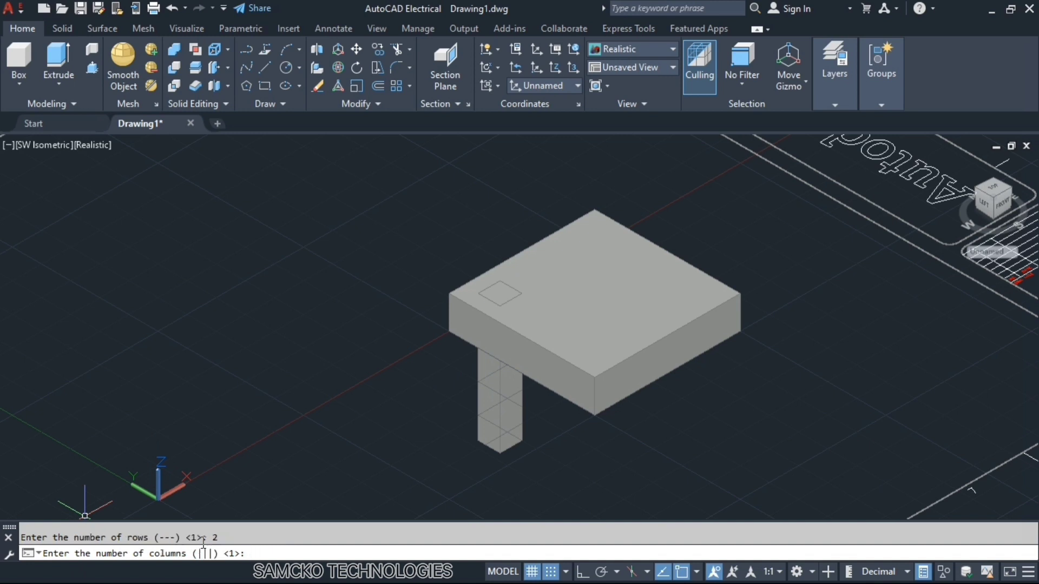
{"action": "type", "text": "2"}
{"action": "key", "text": "Return"}
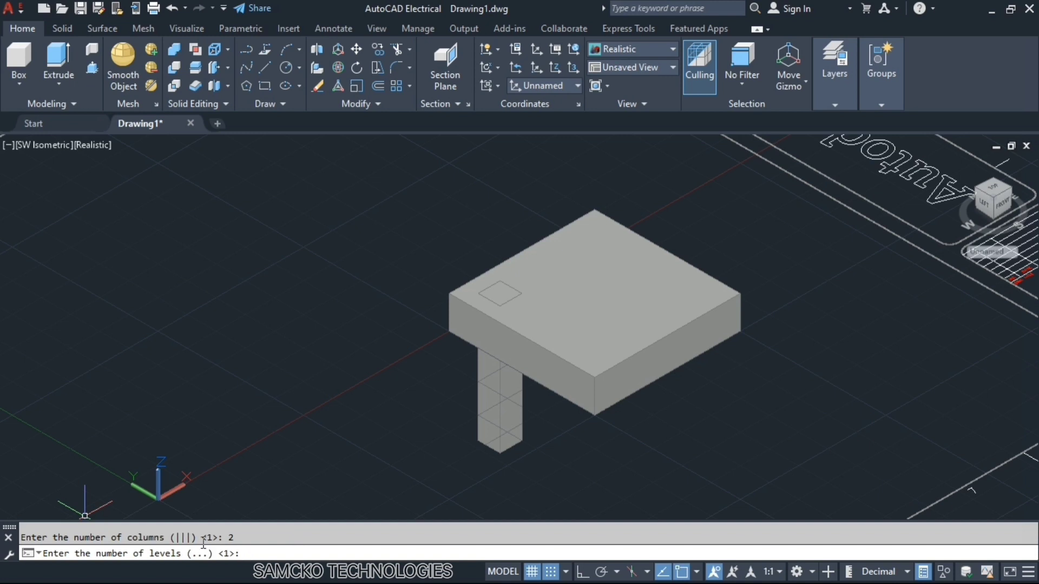
{"action": "type", "text": "1"}
{"action": "key", "text": "Return"}
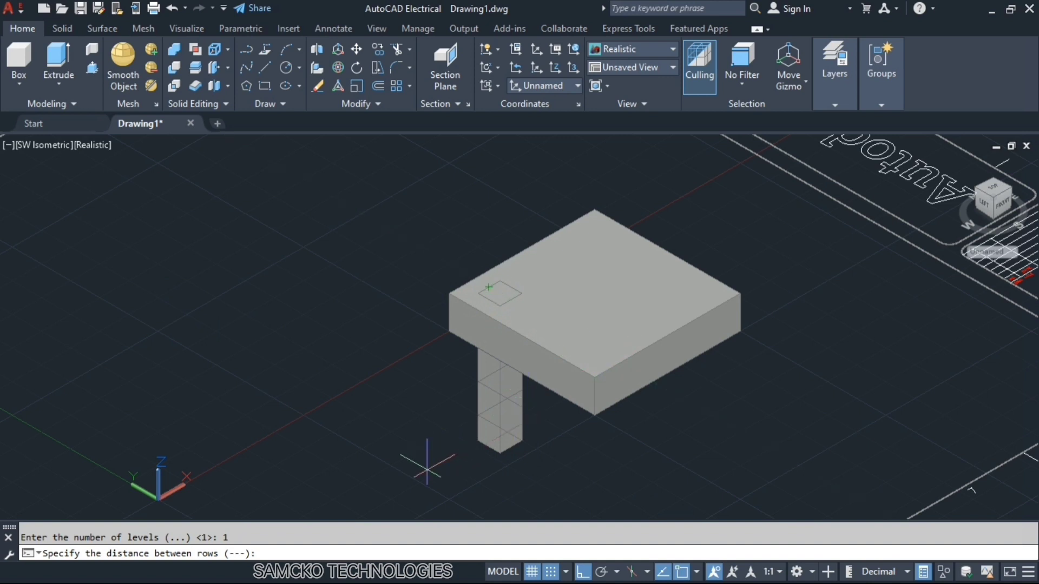
Step: Set the leg array's row distance to -30 and column distance to 35, completing the four legs
{"action": "type", "text": "-30"}
{"action": "key", "text": "Return"}
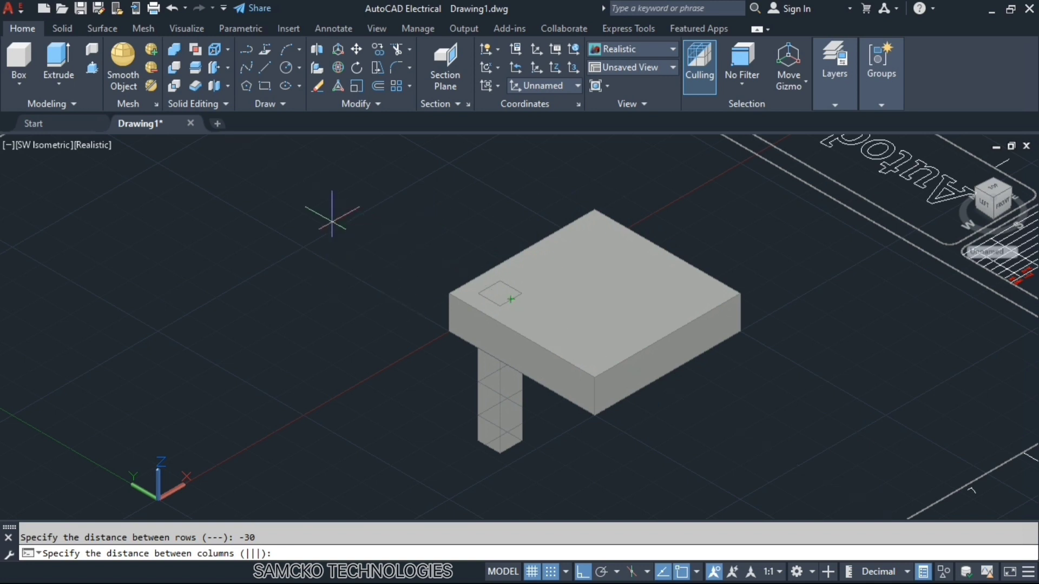
{"action": "type", "text": "35"}
{"action": "key", "text": "Return"}
{"action": "key", "text": "Return"}
{"action": "key", "text": "F8"}
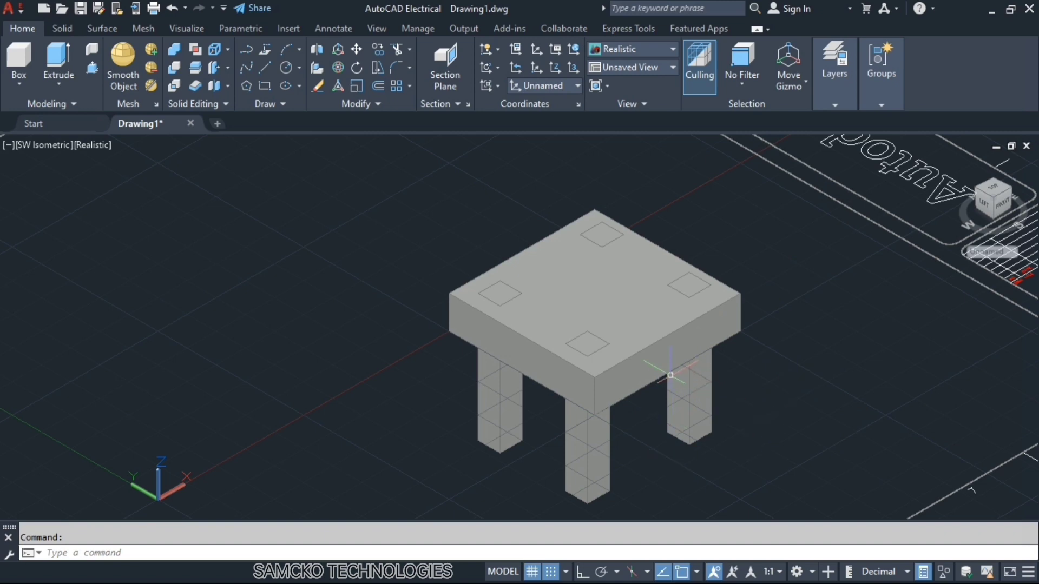
Step: Examine the four-legged table from different angles and distances to check the leg placement
{"action": "mouse_move", "coordinate": [666, 378]}
{"action": "middle_mouse_down", "text": "shift"}
{"action": "mouse_move", "coordinate": [649, 360]}
{"action": "mouse_move", "coordinate": [651, 225]}
{"action": "mouse_move", "coordinate": [645, 378]}
{"action": "mouse_move", "coordinate": [721, 378]}
{"action": "mouse_move", "coordinate": [603, 373]}
{"action": "mouse_move", "coordinate": [659, 364]}
{"action": "mouse_move", "coordinate": [660, 385]}
{"action": "mouse_move", "coordinate": [632, 396]}
{"action": "mouse_move", "coordinate": [637, 364]}
{"action": "mouse_move", "coordinate": [630, 394]}
{"action": "mouse_move", "coordinate": [700, 408]}
{"action": "mouse_move", "coordinate": [666, 389]}
{"action": "middle_mouse_up", "text": "shift"}
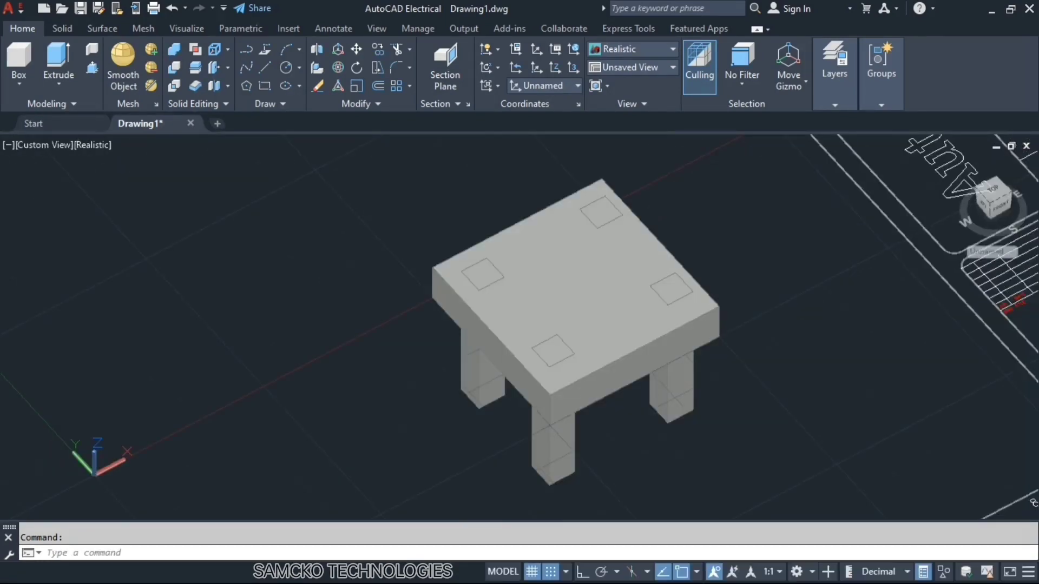
{"action": "left_click", "coordinate": [991, 202]}
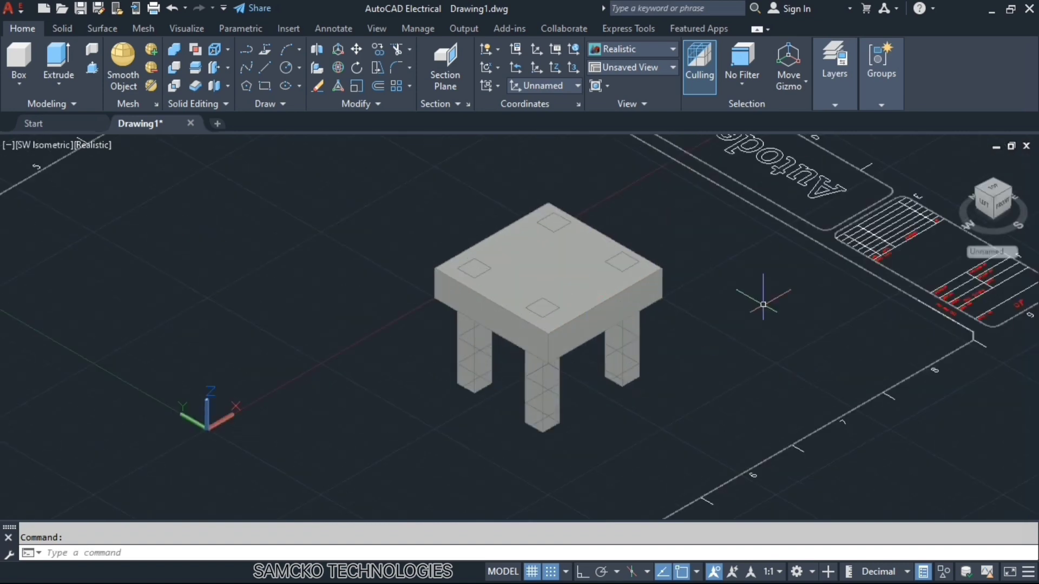
{"action": "scroll", "coordinate": [646, 341], "scroll_direction": "up", "scroll_amount": 3}
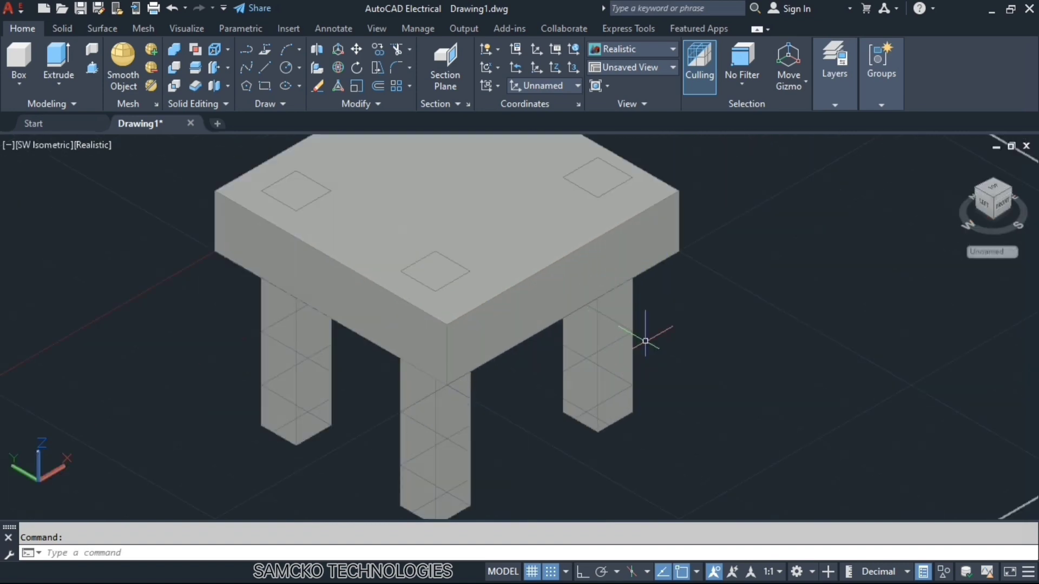
{"action": "scroll", "coordinate": [641, 288], "scroll_direction": "down", "scroll_amount": 5}
{"action": "key", "text": "Escape"}
{"action": "scroll", "coordinate": [400, 278], "scroll_direction": "up", "scroll_amount": 2}
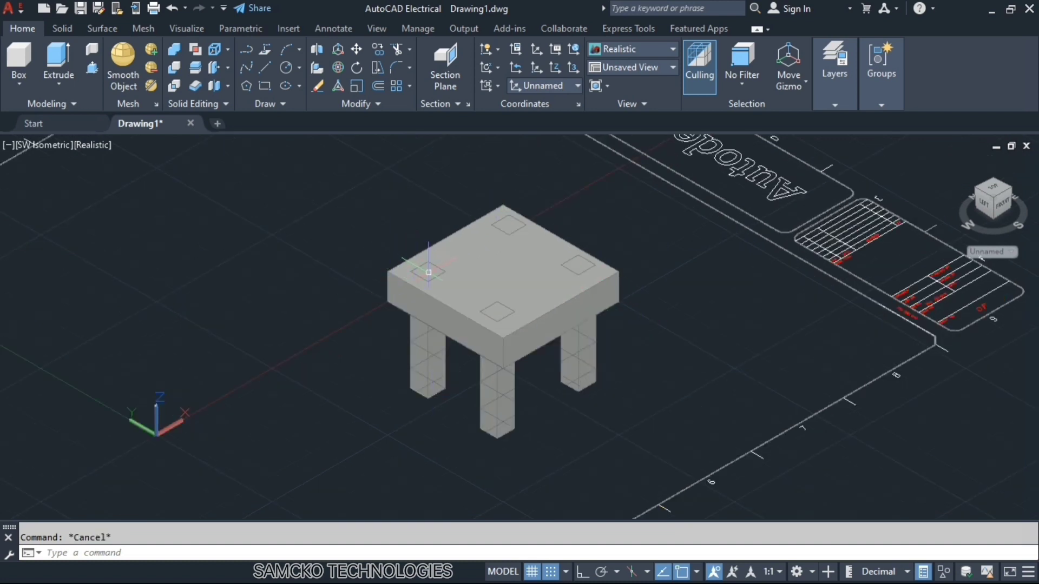
{"action": "scroll", "coordinate": [429, 275], "scroll_direction": "down", "scroll_amount": 4}
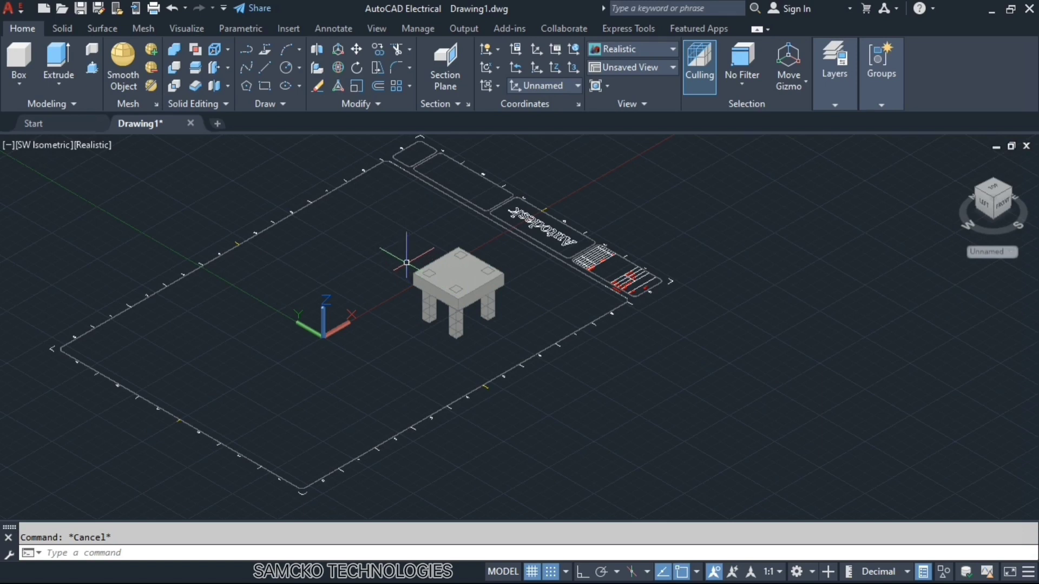
{"action": "key", "text": "ctrl+z"}
Step: Start a rectangular 3D array of the tabletop and all its legs with 6 rows, 6 columns and 1 level
{"action": "type", "text": "3D"}
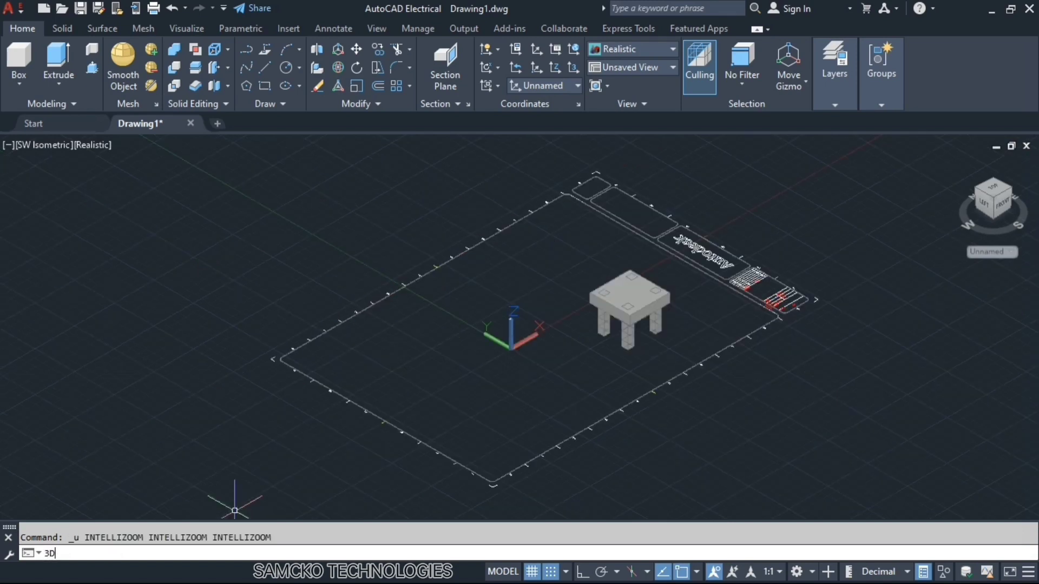
{"action": "type", "text": "ARRAY"}
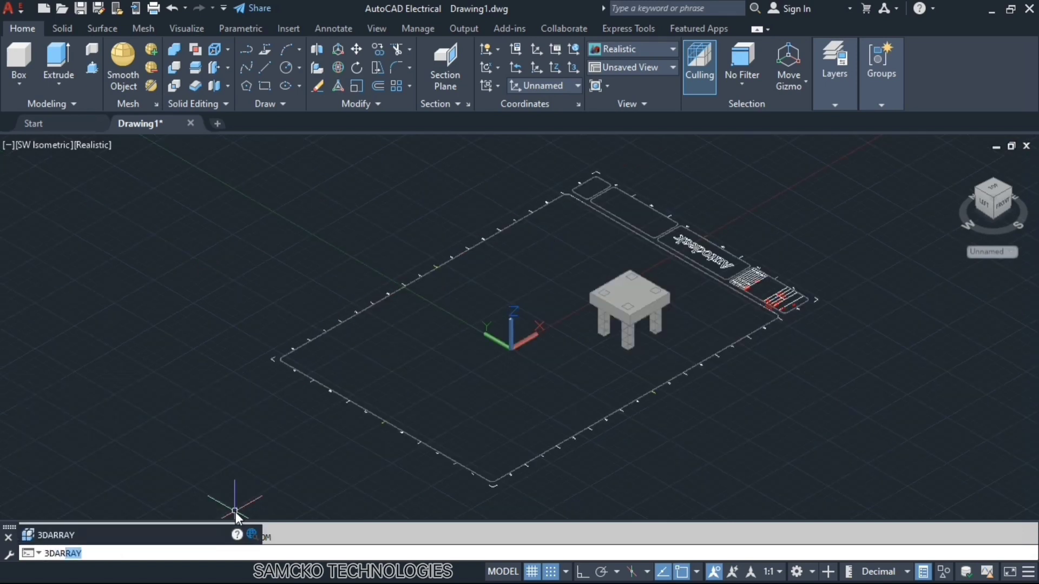
{"action": "key", "text": "Return"}
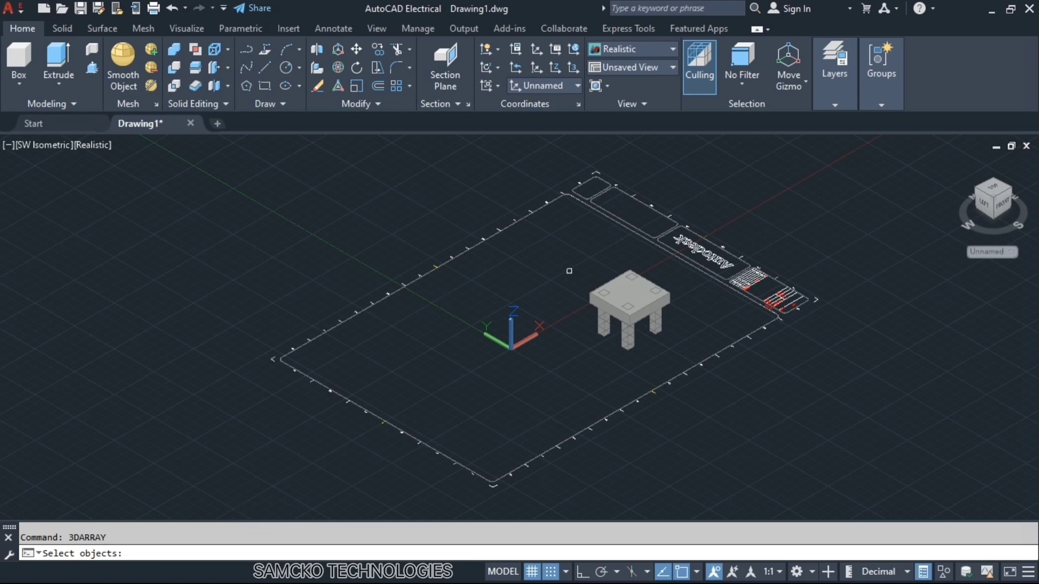
{"action": "mouse_move", "coordinate": [594, 261]}
{"action": "left_mouse_down"}
{"action": "mouse_move", "coordinate": [714, 293]}
{"action": "mouse_move", "coordinate": [659, 364]}
{"action": "mouse_move", "coordinate": [581, 325]}
{"action": "mouse_move", "coordinate": [572, 287]}
{"action": "mouse_move", "coordinate": [577, 298]}
{"action": "left_mouse_up"}
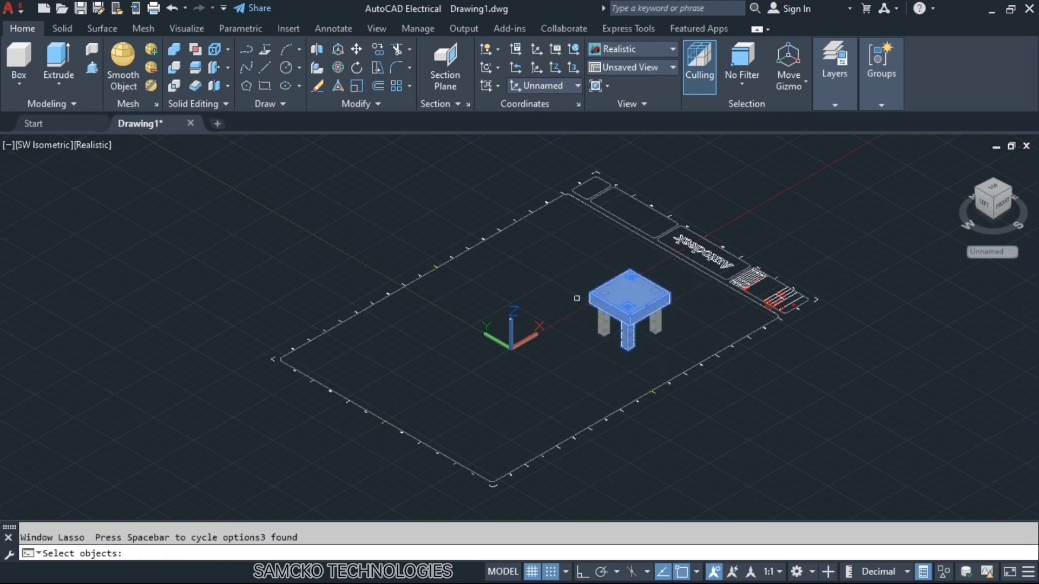
{"action": "left_click", "coordinate": [602, 319]}
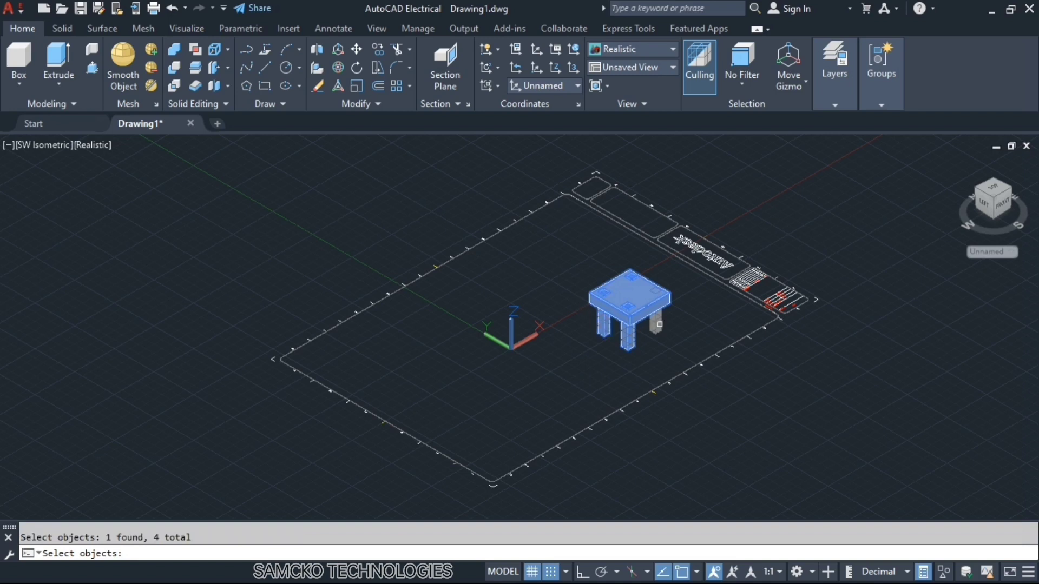
{"action": "left_click", "coordinate": [659, 324]}
{"action": "key", "text": "Return"}
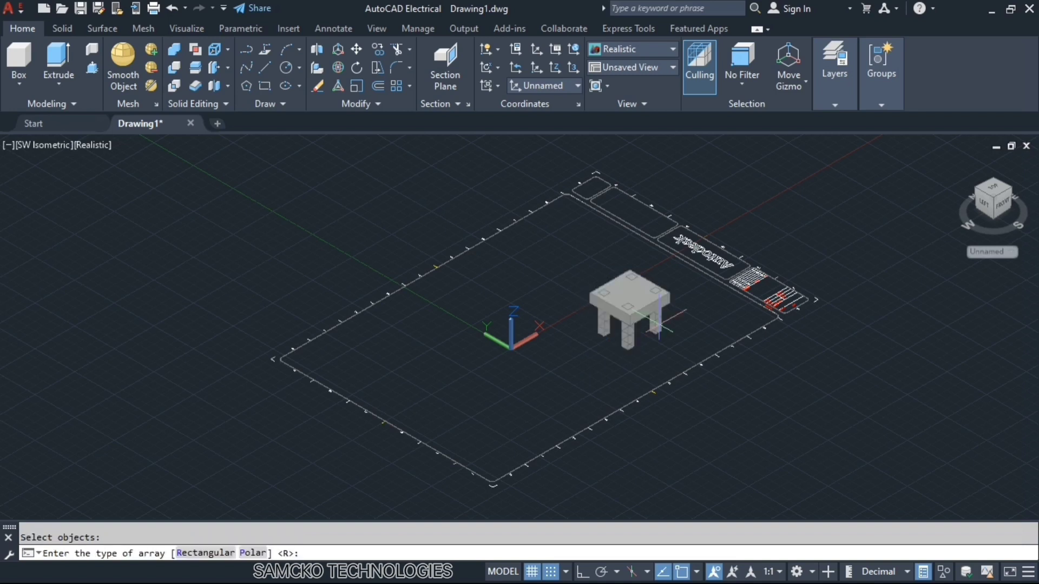
{"action": "key", "text": "Return"}
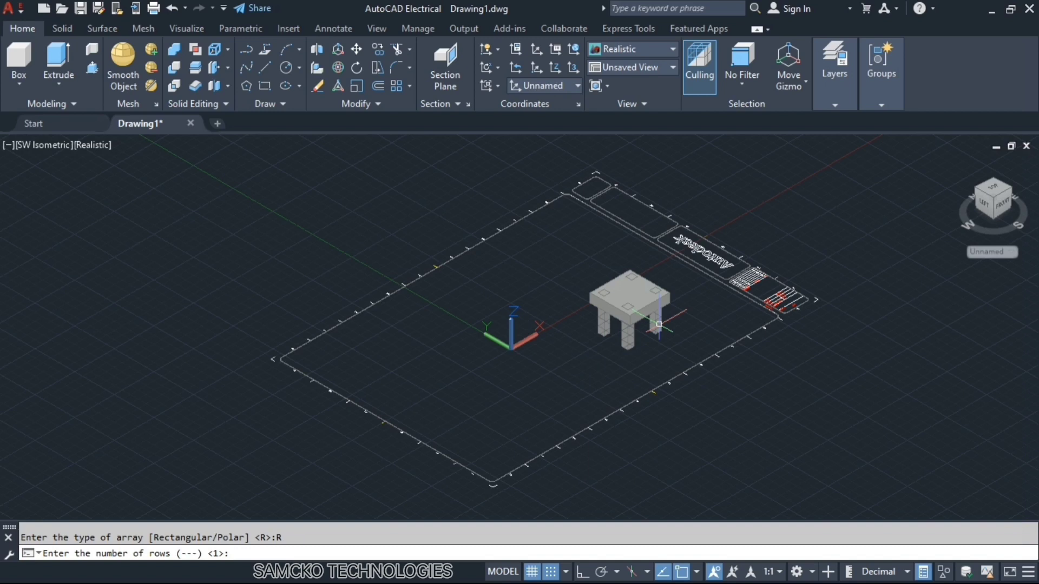
{"action": "type", "text": "6"}
{"action": "key", "text": "Return"}
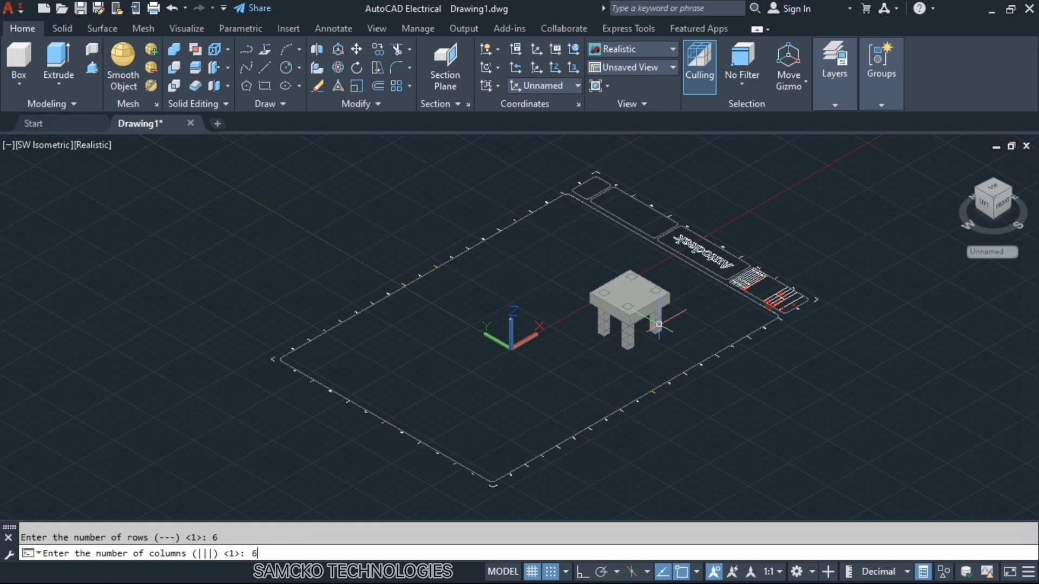
{"action": "type", "text": "6"}
{"action": "key", "text": "Return"}
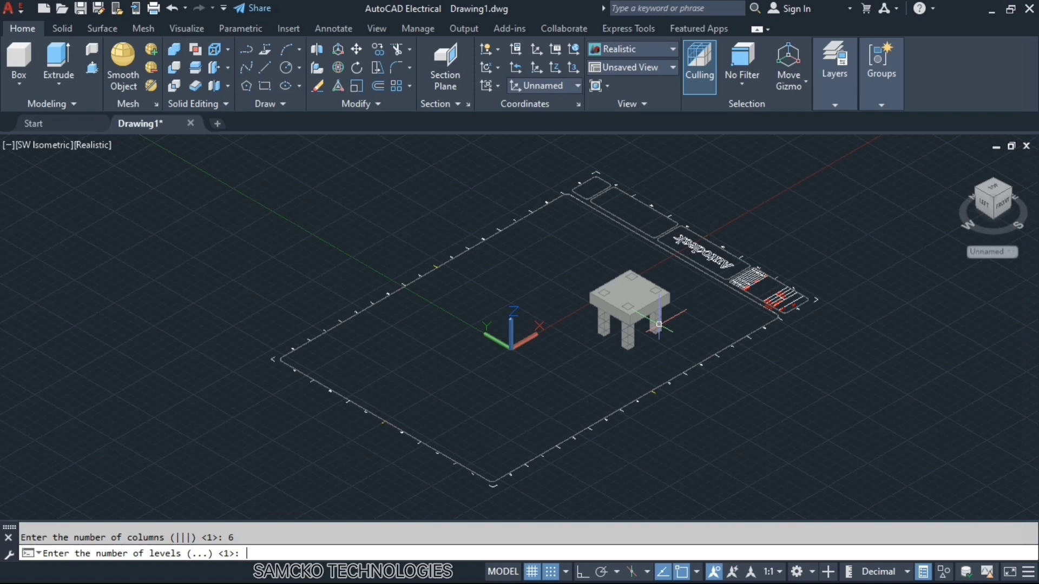
{"action": "key", "text": "Return"}
Step: Set the table array's row distance to 100 and column distance to 200, completing the 6 by 6 pattern
{"action": "key", "text": "F8"}
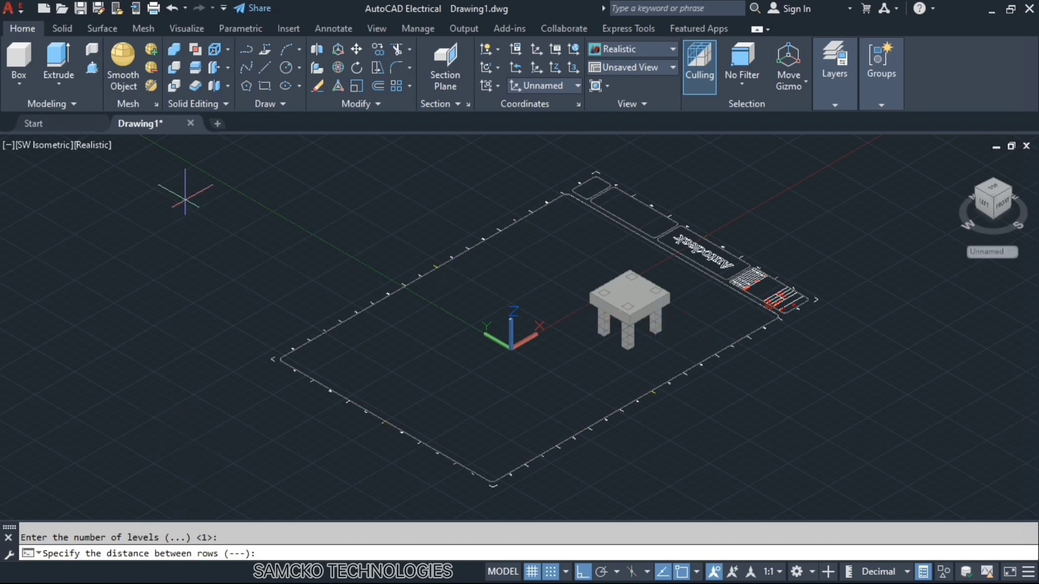
{"action": "type", "text": "100"}
{"action": "key", "text": "Return"}
{"action": "type", "text": "2"}
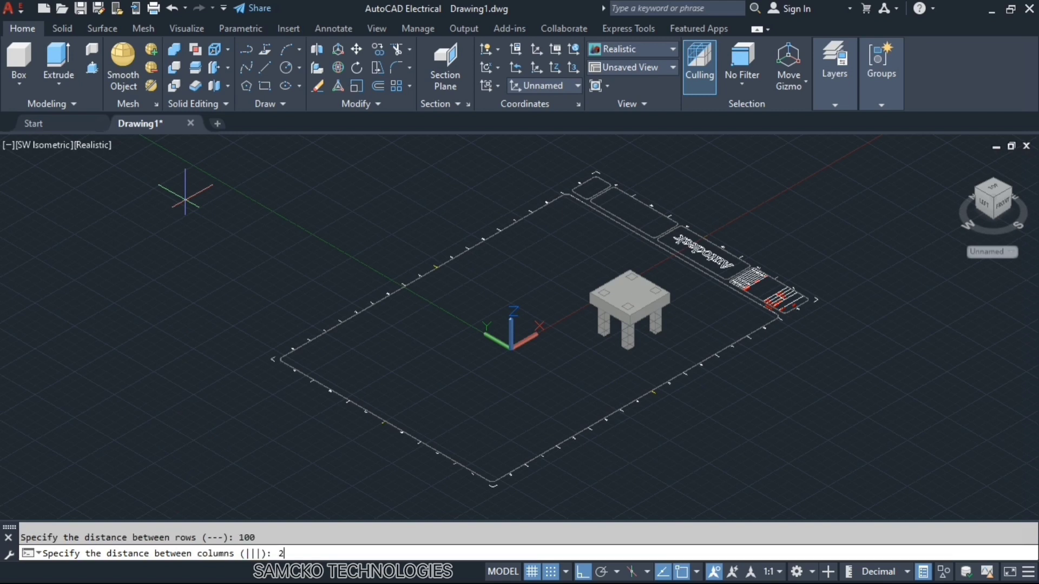
{"action": "type", "text": "00"}
{"action": "key", "text": "Return"}
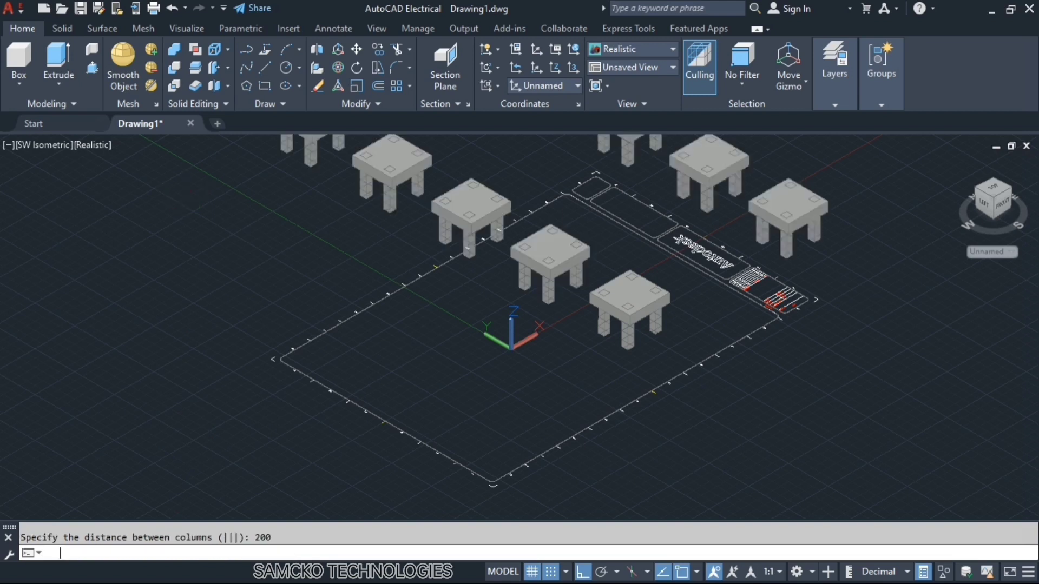
Step: Delete all the arrayed tables from the drawing
{"action": "scroll", "coordinate": [672, 260], "scroll_direction": "down", "scroll_amount": 5}
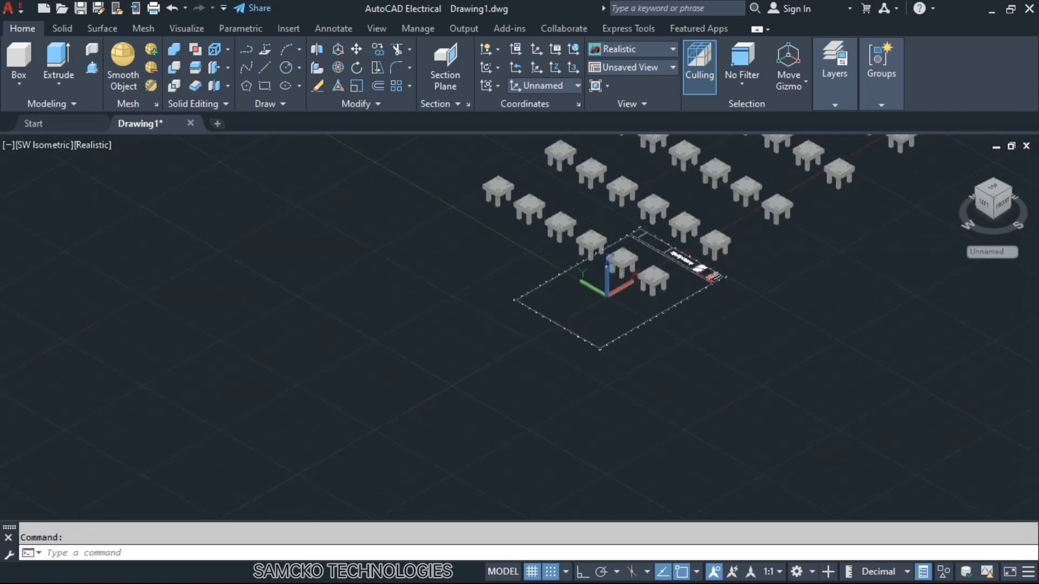
{"action": "middle_click_drag", "start_coordinate": [713, 196], "coordinate": [499, 354]}
{"action": "scroll", "coordinate": [499, 354], "scroll_direction": "up", "scroll_amount": 3}
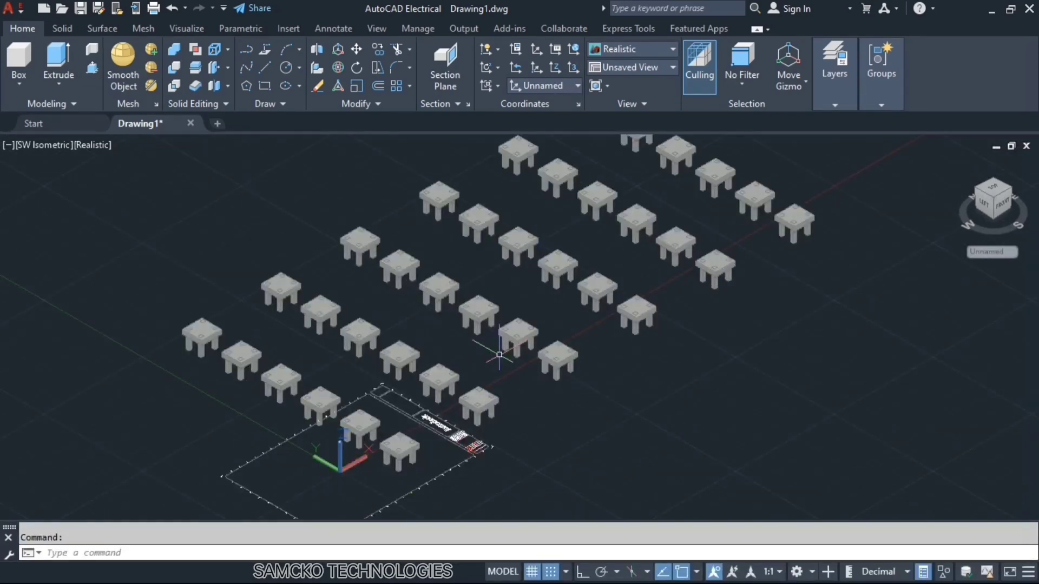
{"action": "scroll", "coordinate": [499, 354], "scroll_direction": "up", "scroll_amount": 2}
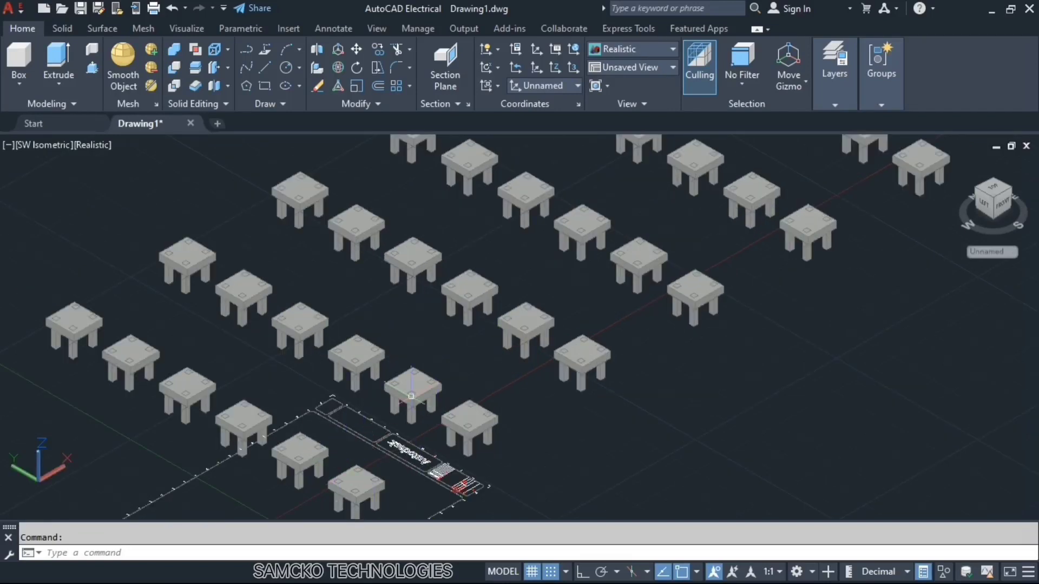
{"action": "scroll", "coordinate": [411, 396], "scroll_direction": "down", "scroll_amount": 4}
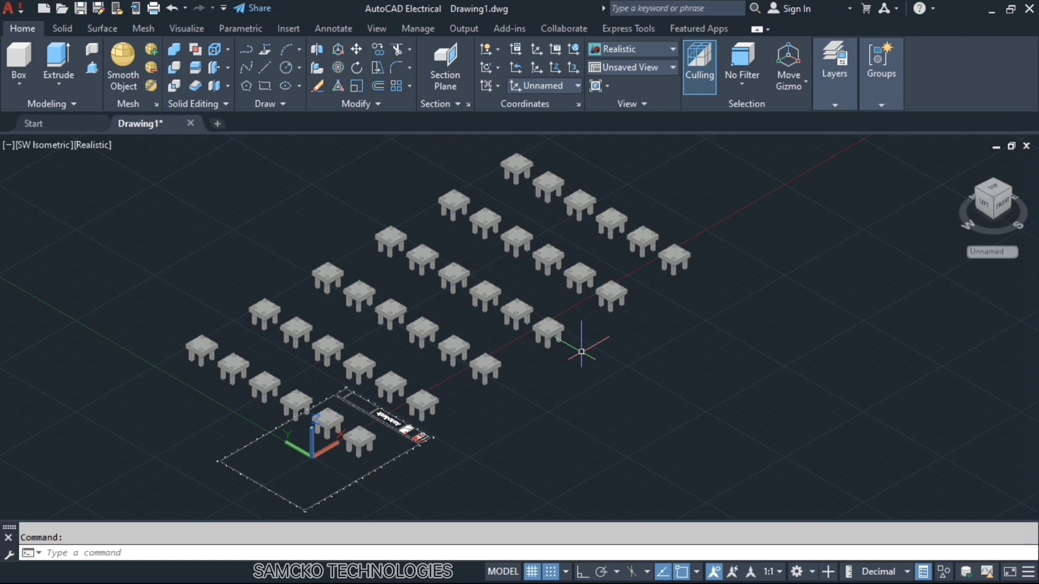
{"action": "key", "text": "Delete"}
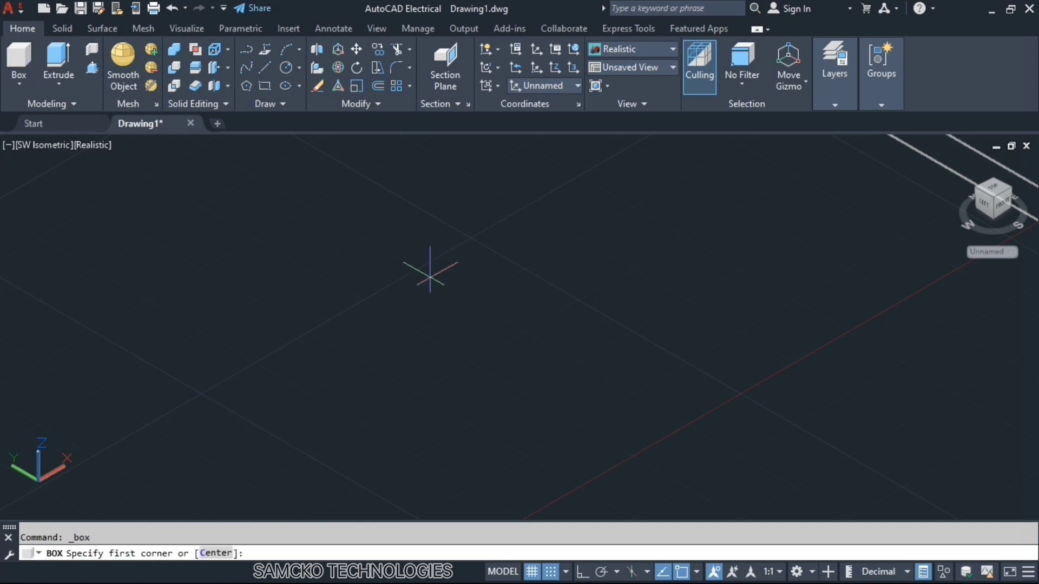
Step: Draw a thin upright box freehand in the empty drawing area, setting its base corners and height by eye
{"action": "left_click", "coordinate": [416, 267]}
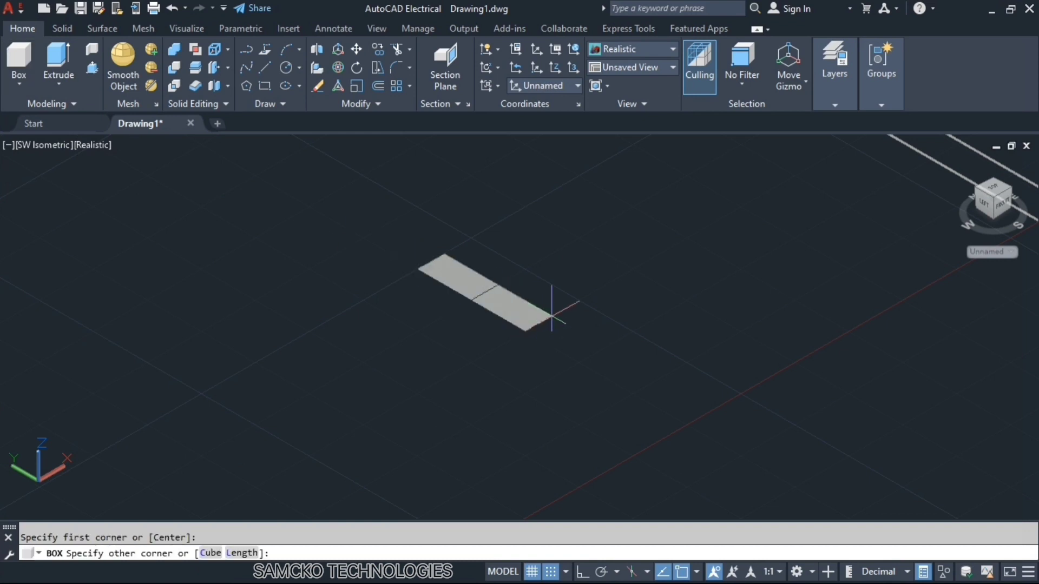
{"action": "left_click", "coordinate": [538, 324]}
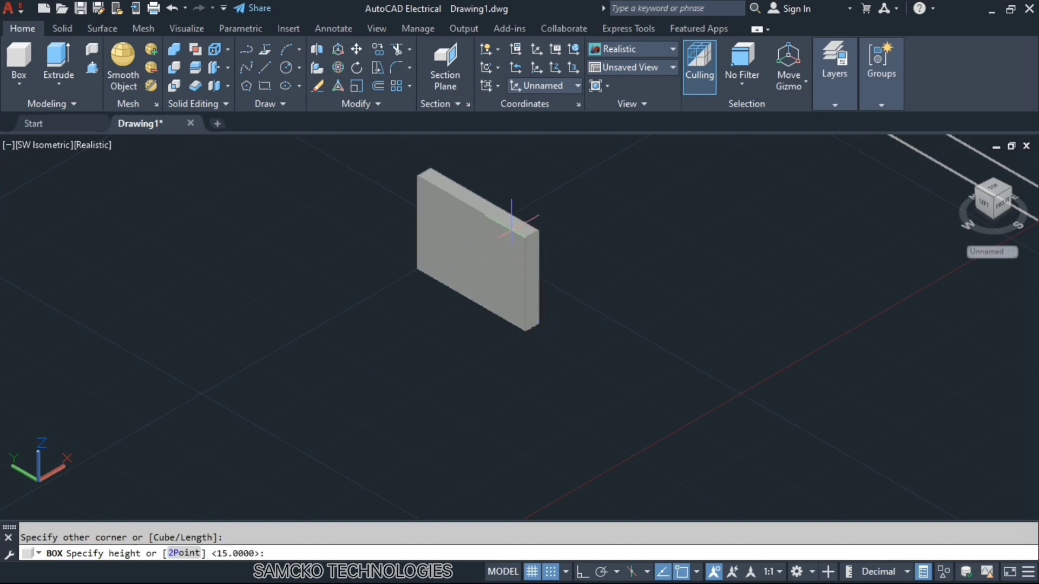
{"action": "left_click", "coordinate": [512, 227]}
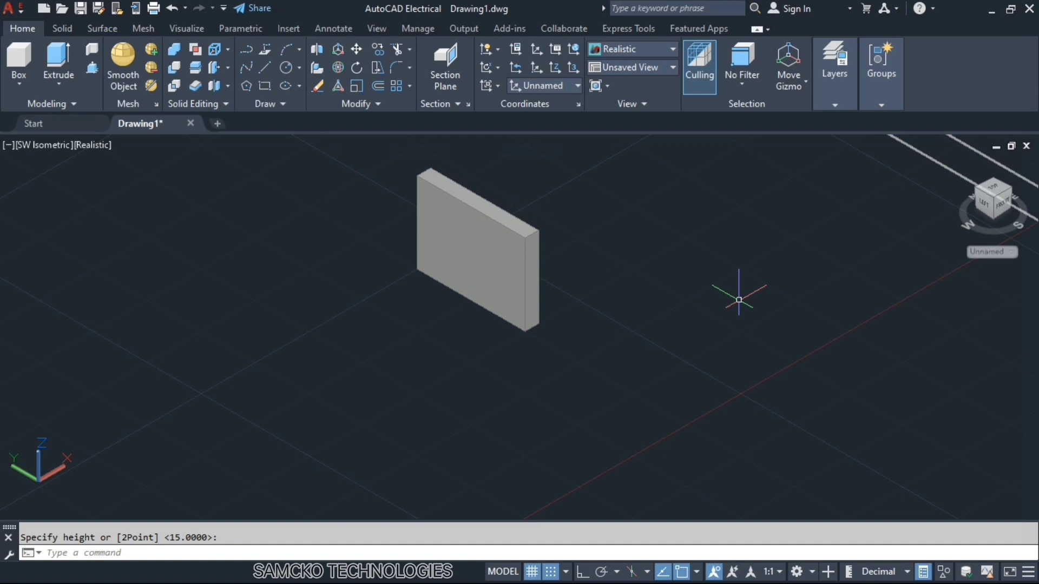
Step: Try 3DROTATE on the upright box about the X axis through its upper front corner, and undo the rotation
{"action": "left_click", "coordinate": [142, 551]}
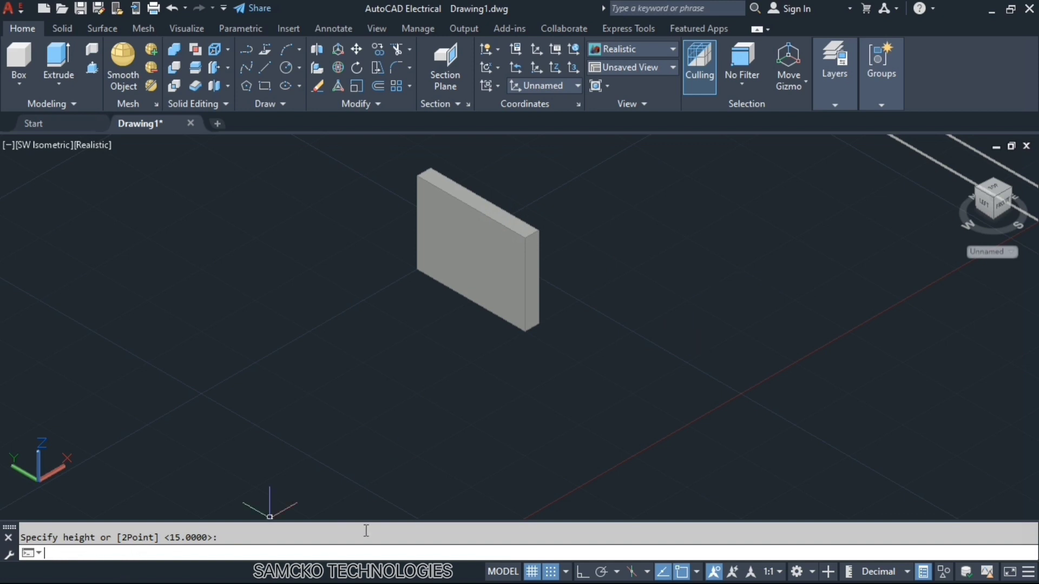
{"action": "type", "text": "3DROTATE"}
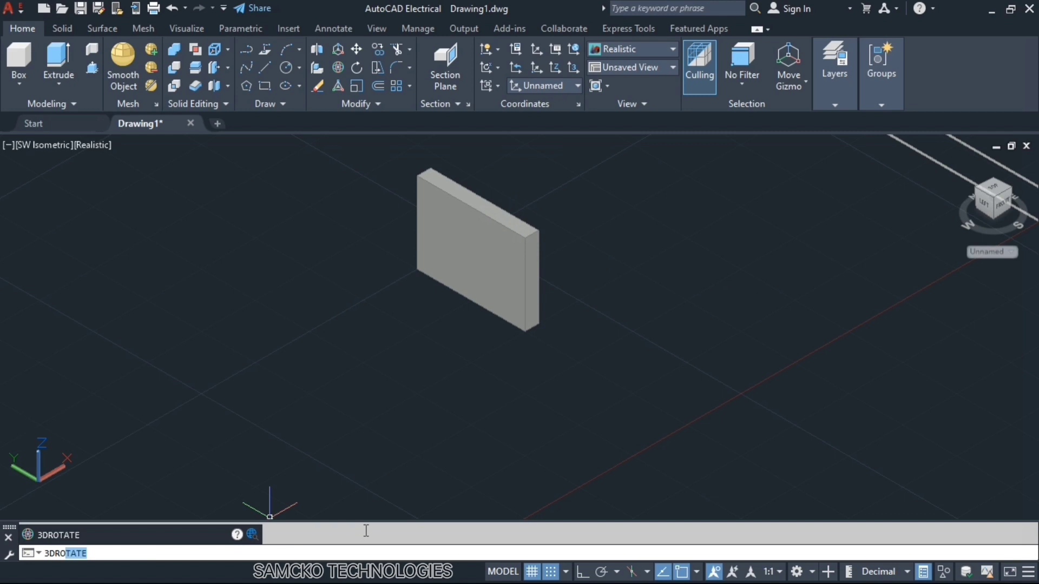
{"action": "key", "text": "Return"}
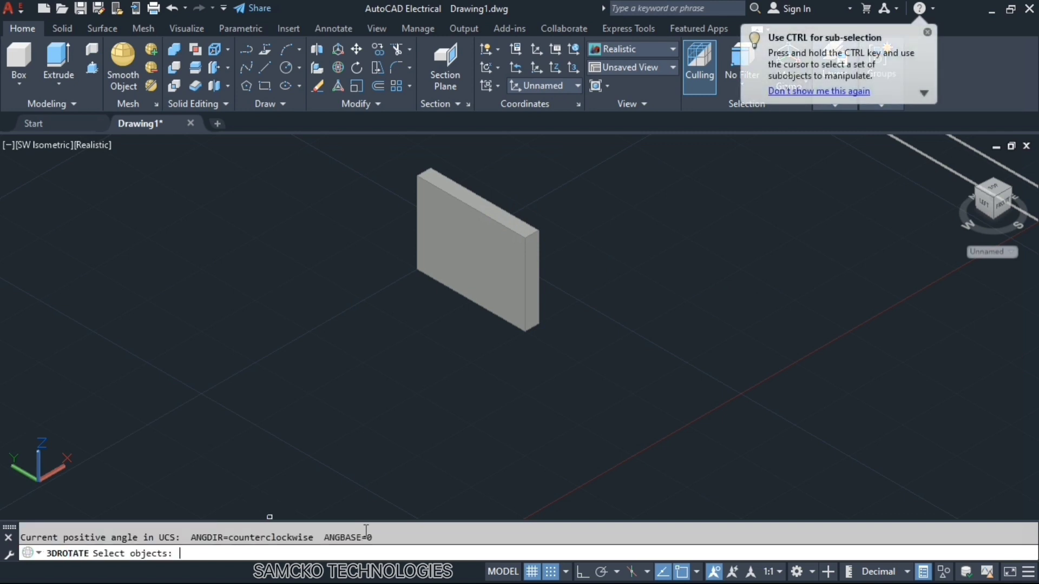
{"action": "left_click", "coordinate": [481, 245]}
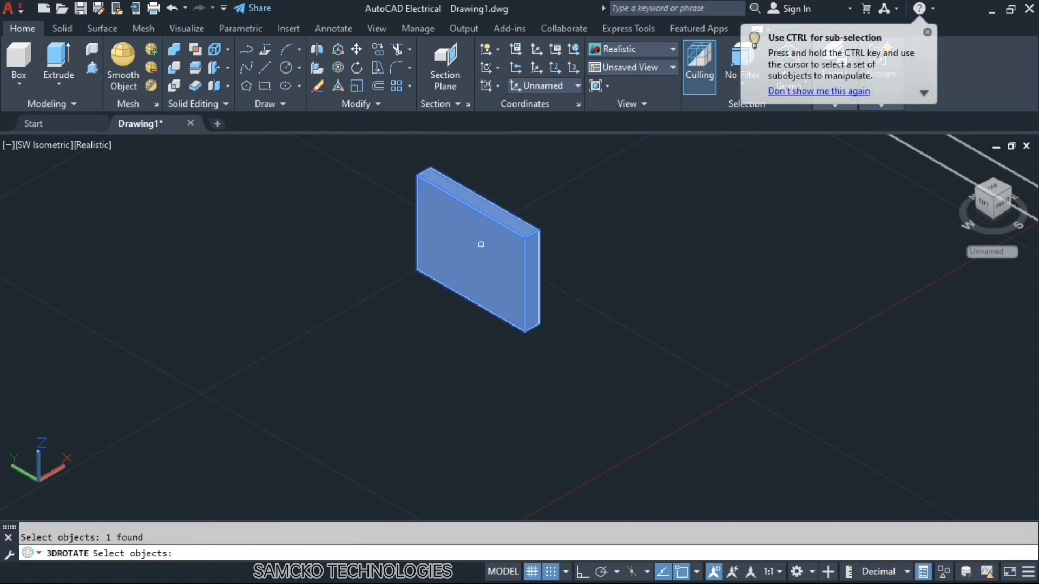
{"action": "key", "text": "Return"}
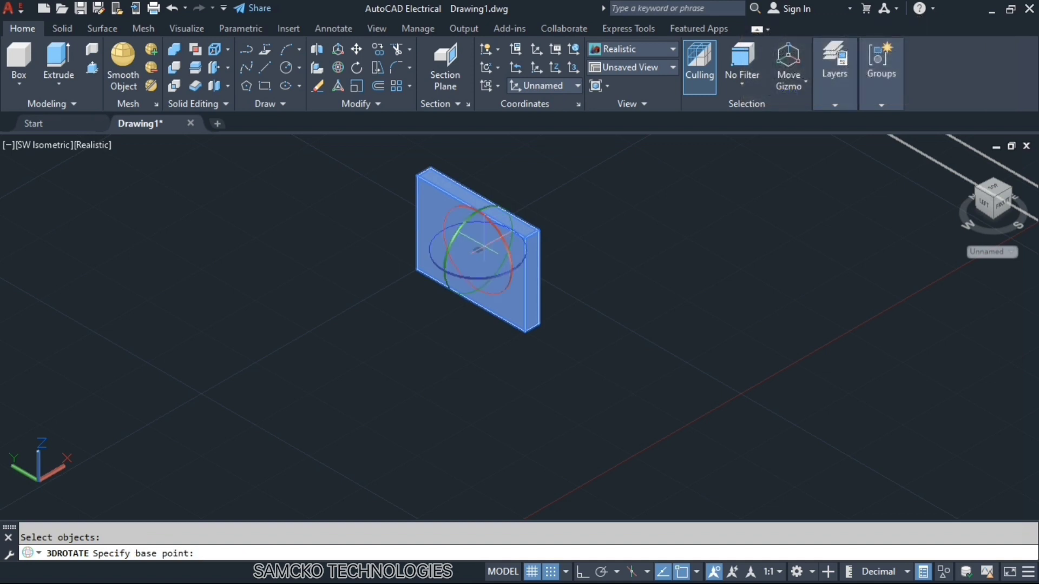
{"action": "left_click", "coordinate": [539, 231]}
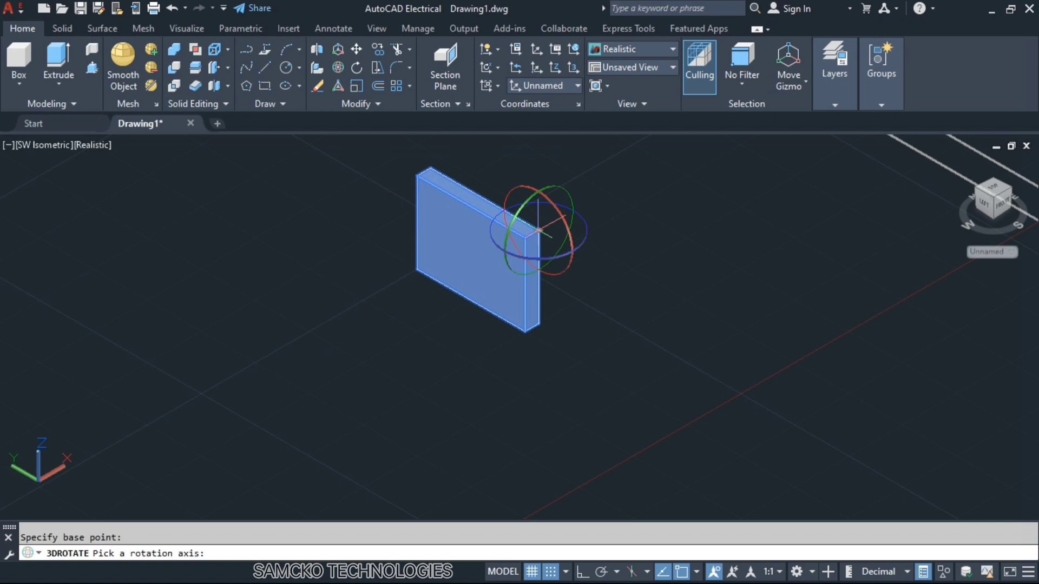
{"action": "left_click", "coordinate": [553, 204]}
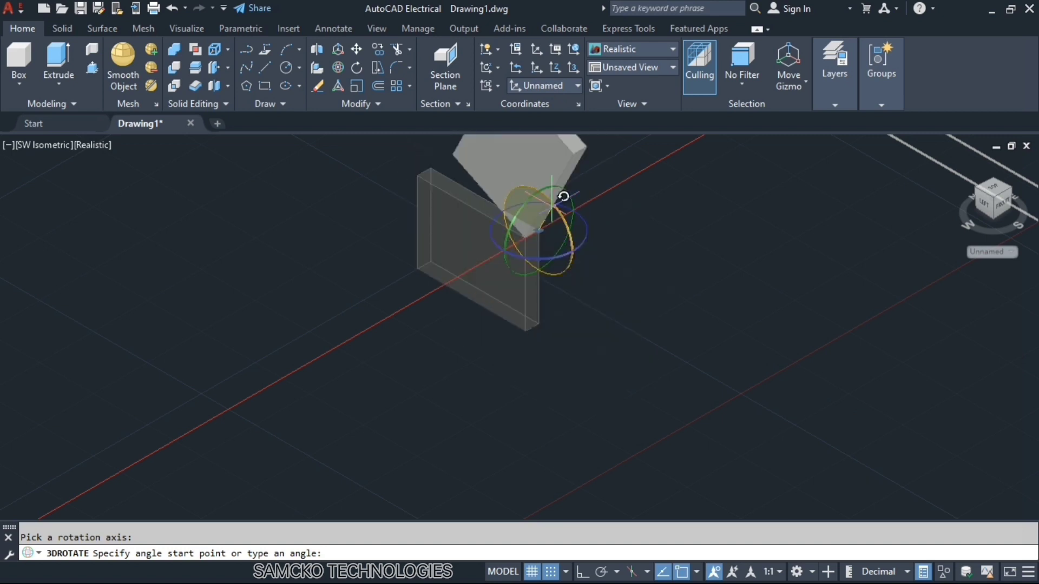
{"action": "left_click", "coordinate": [536, 243]}
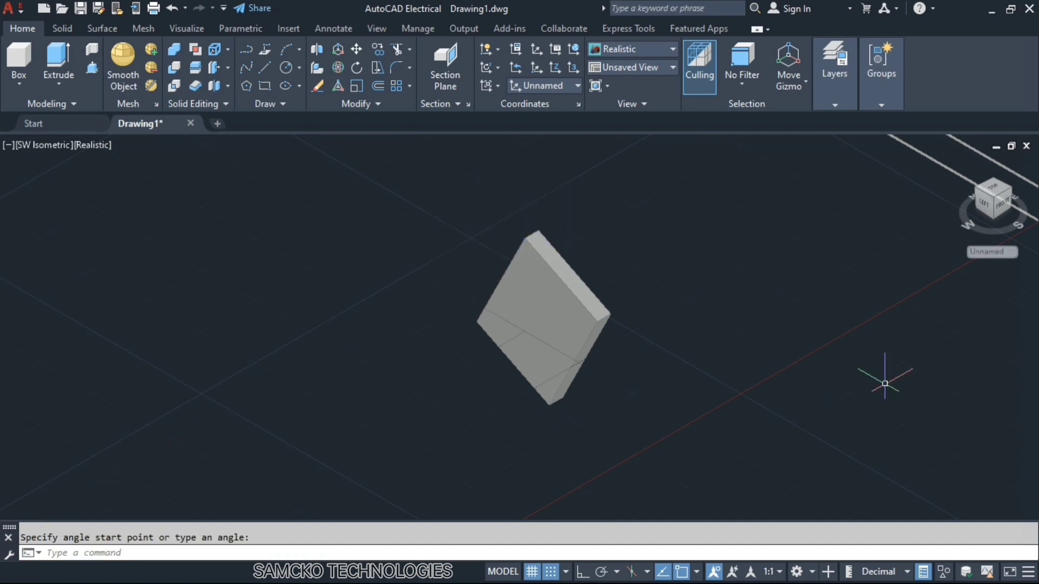
{"action": "key", "text": "ctrl+z"}
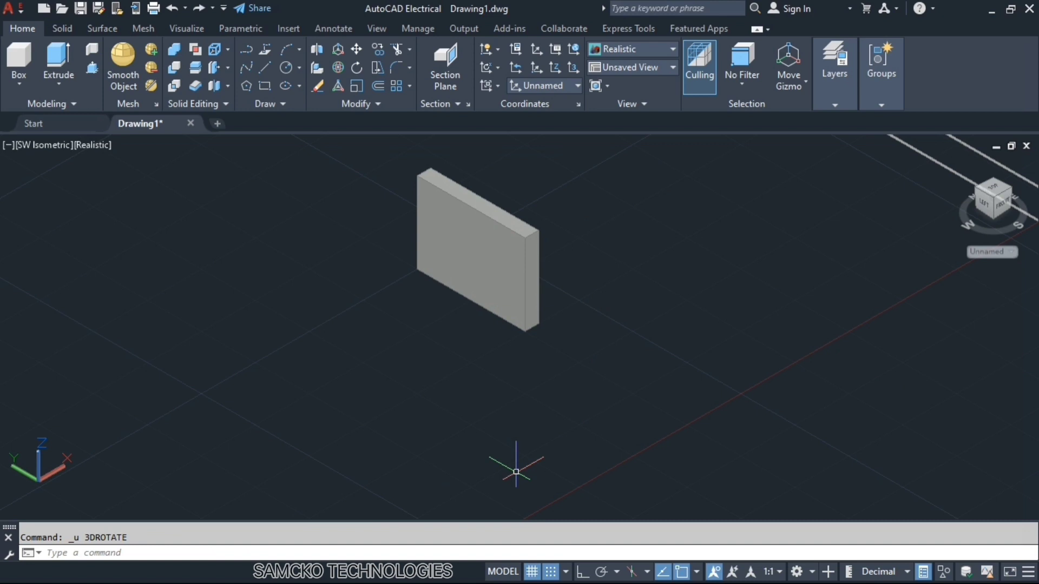
{"action": "type", "text": "ROT"}
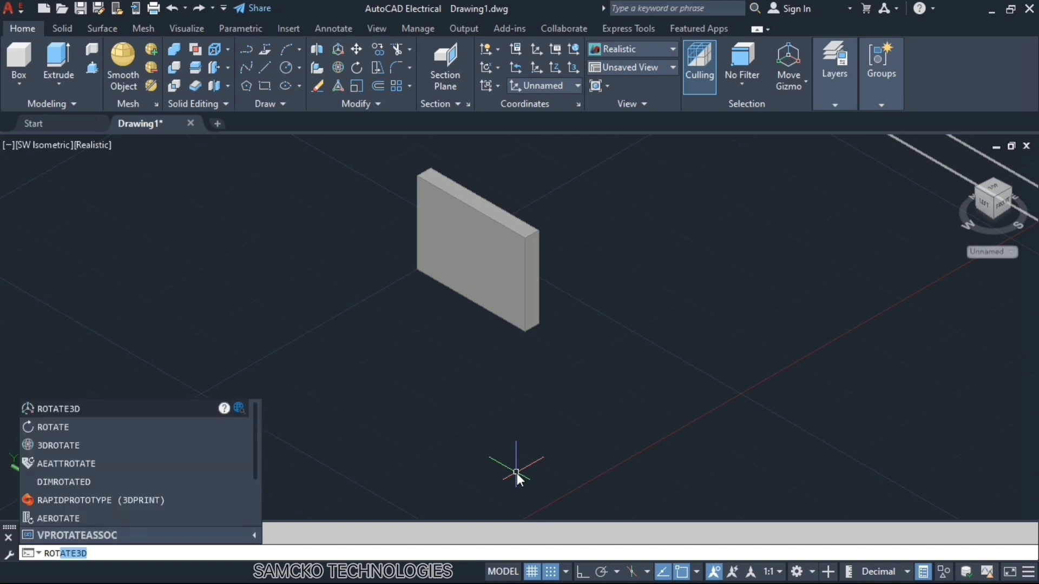
{"action": "key", "text": "Return"}
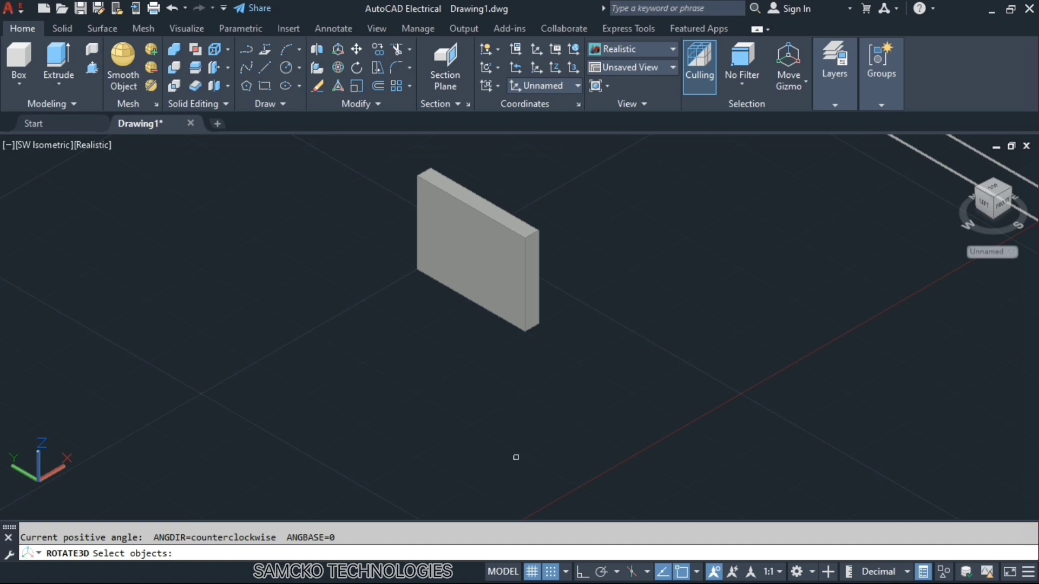
{"action": "left_click", "coordinate": [485, 233]}
{"action": "key", "text": "Return"}
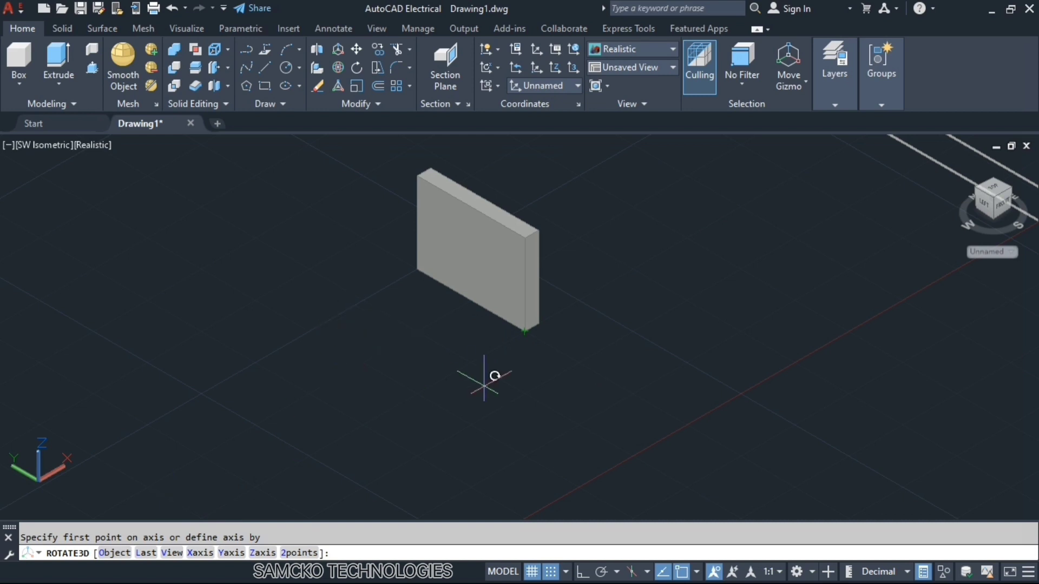
{"action": "key", "text": "Escape"}
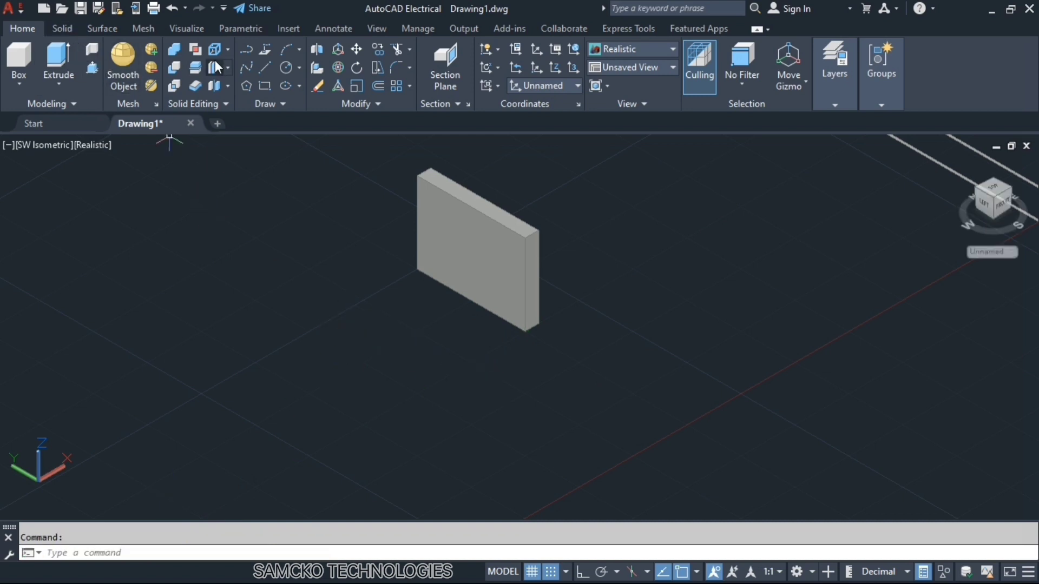
Step: Draw a straight line beside the box, parallel to its long bottom edge and about the same length
{"action": "left_click", "coordinate": [263, 68]}
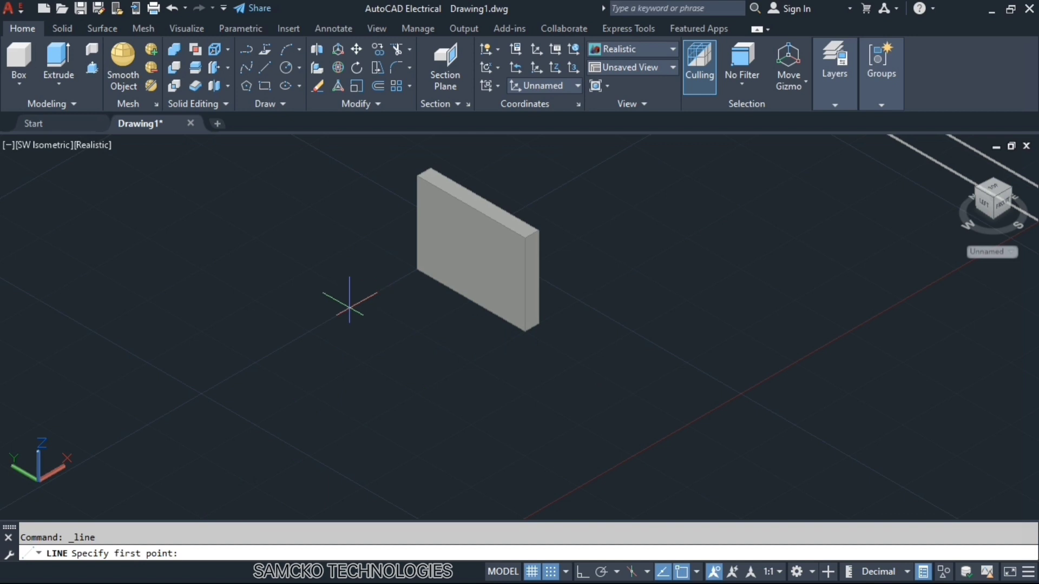
{"action": "left_click", "coordinate": [363, 299]}
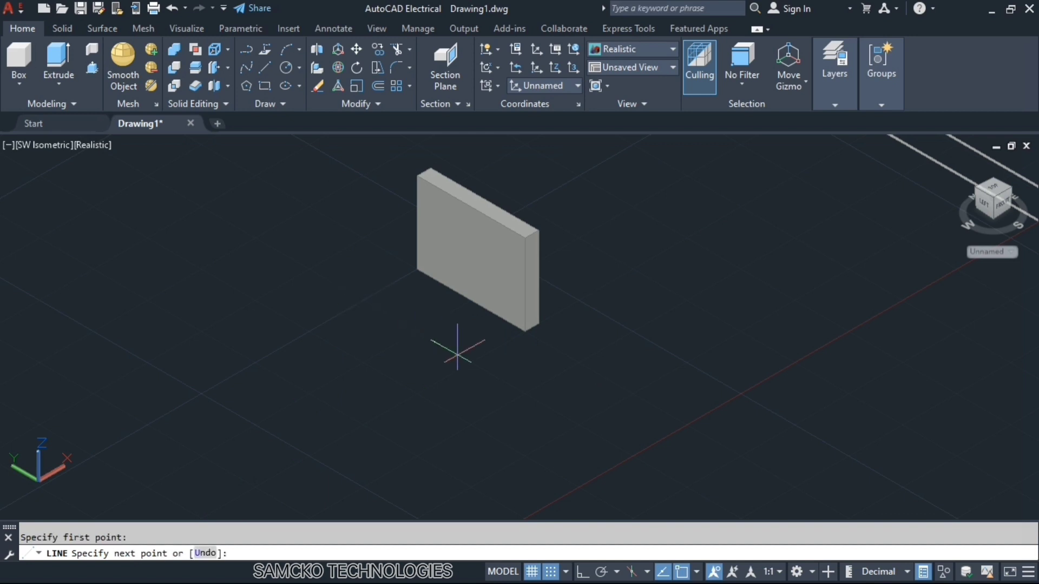
{"action": "left_click", "coordinate": [484, 368]}
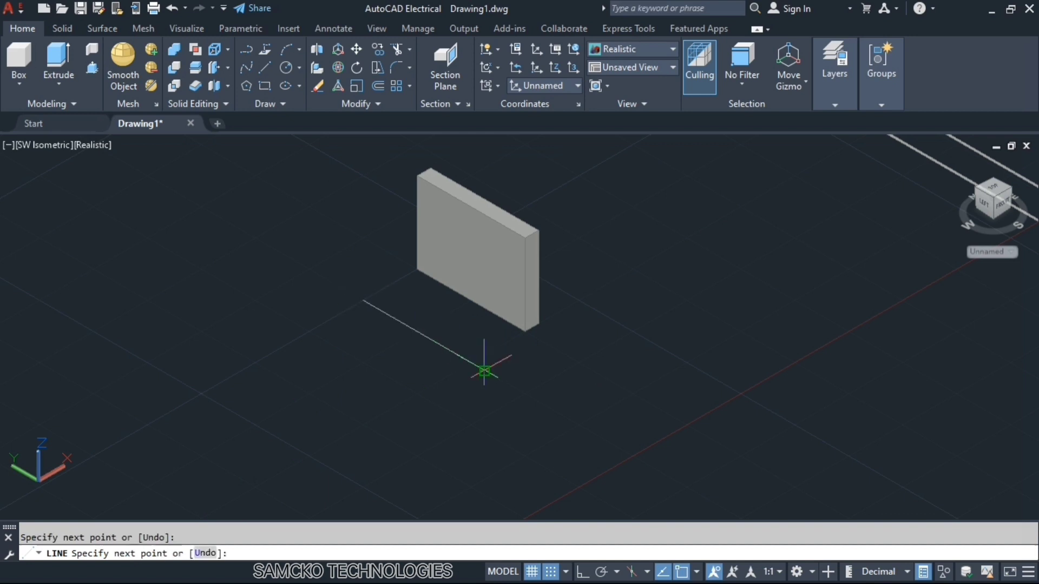
{"action": "key", "text": "Escape"}
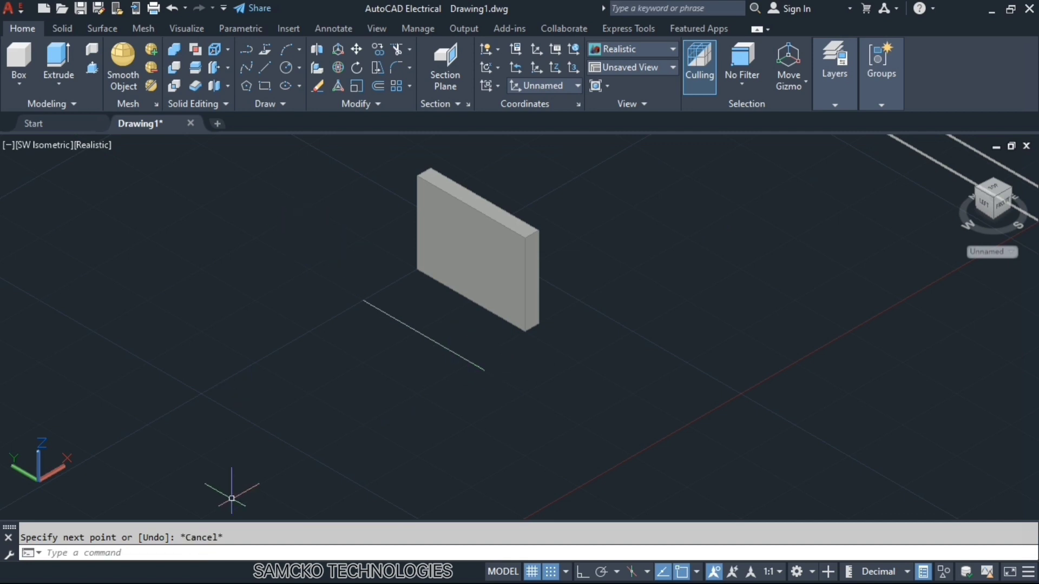
Step: Rotate the box 45 degrees with ROTATE3D, using the Object option and the line beside it as the axis
{"action": "type", "text": "ROTATE3D"}
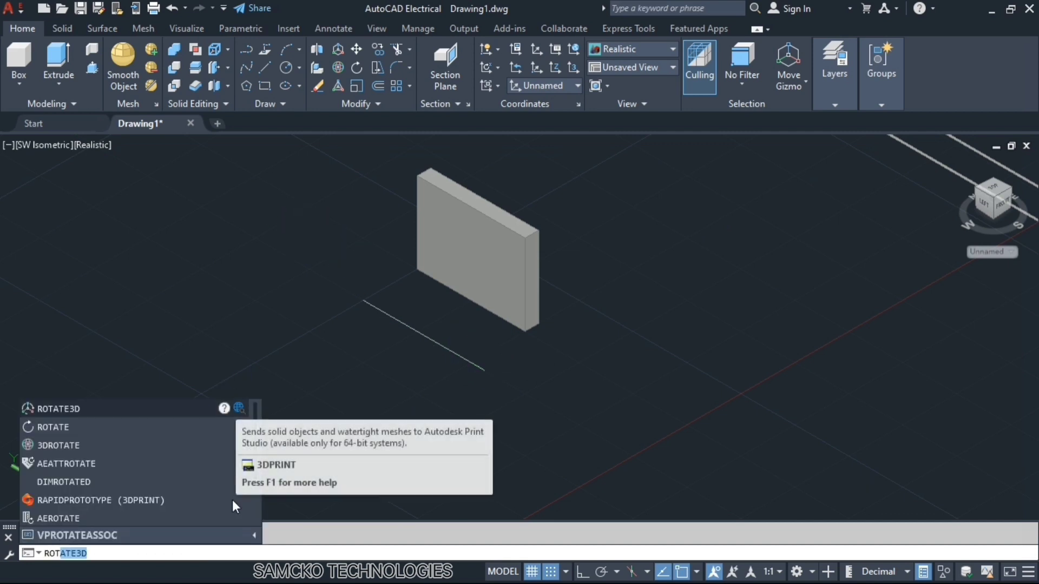
{"action": "key", "text": "Return"}
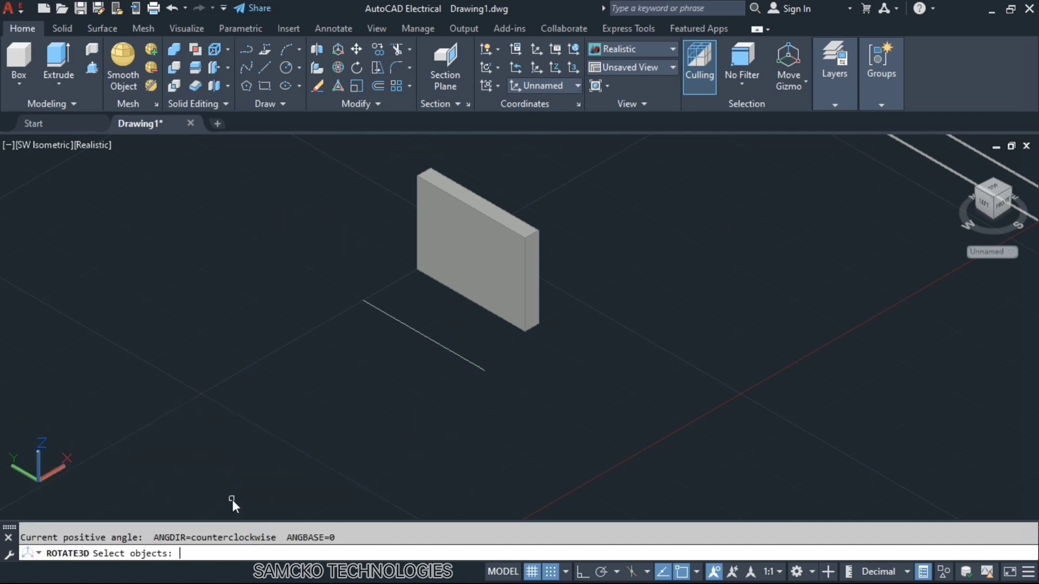
{"action": "left_click", "coordinate": [469, 222]}
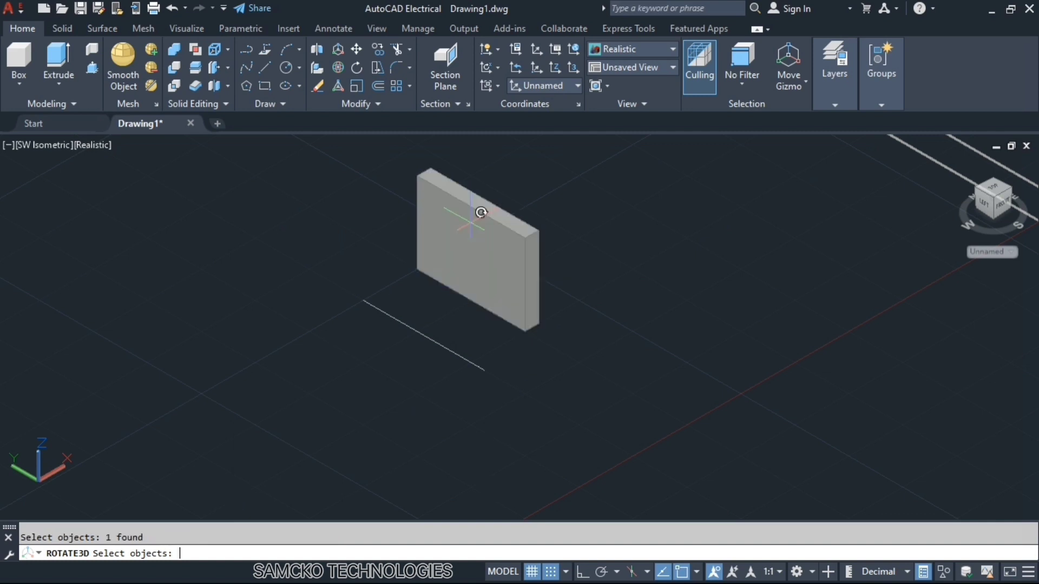
{"action": "key", "text": "Return"}
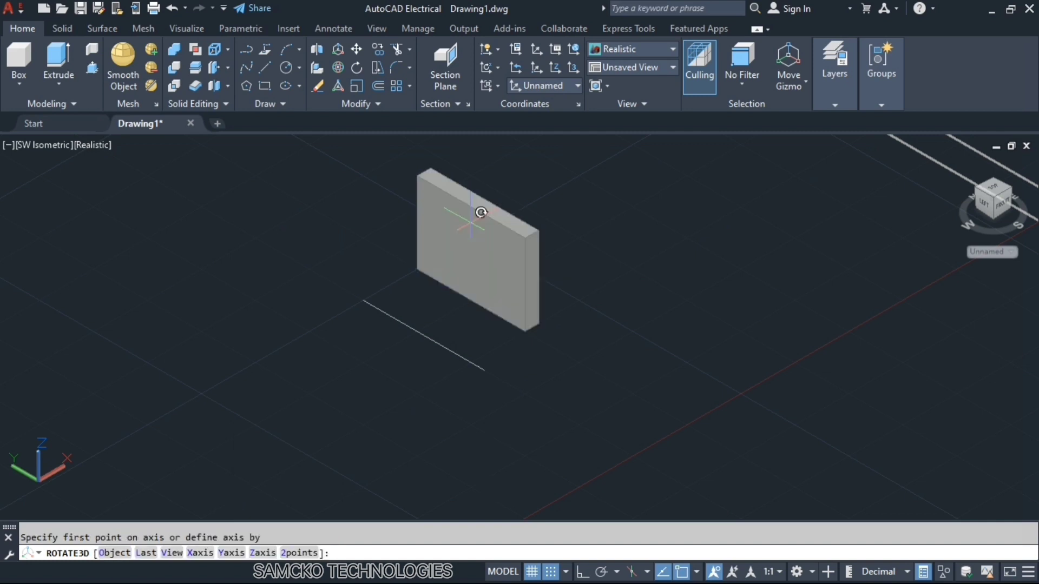
{"action": "left_click", "coordinate": [114, 553]}
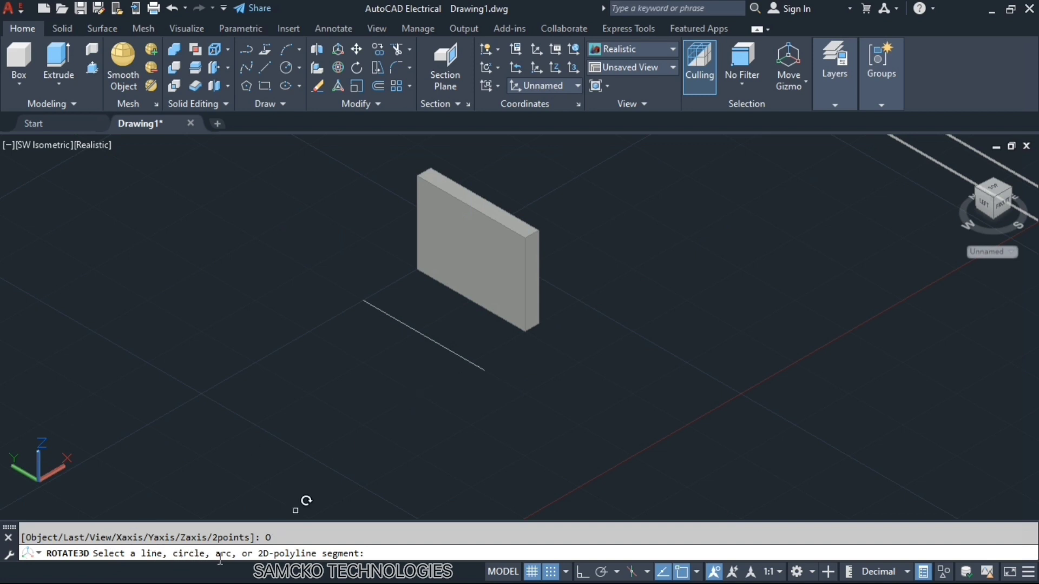
{"action": "left_click", "coordinate": [470, 362]}
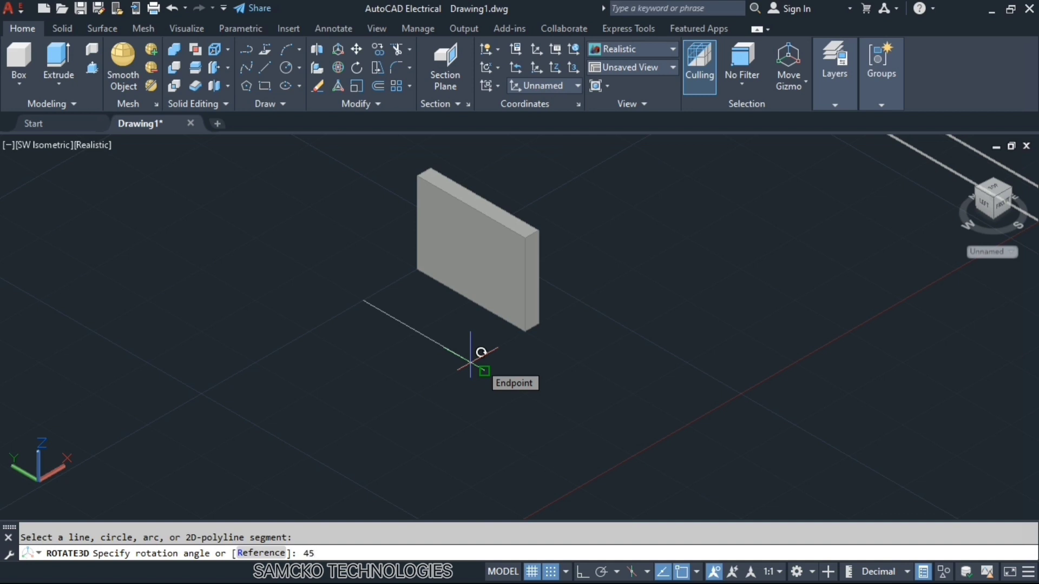
{"action": "type", "text": "45"}
{"action": "key", "text": "Return"}
{"action": "scroll", "coordinate": [480, 363], "scroll_direction": "down", "scroll_amount": 5}
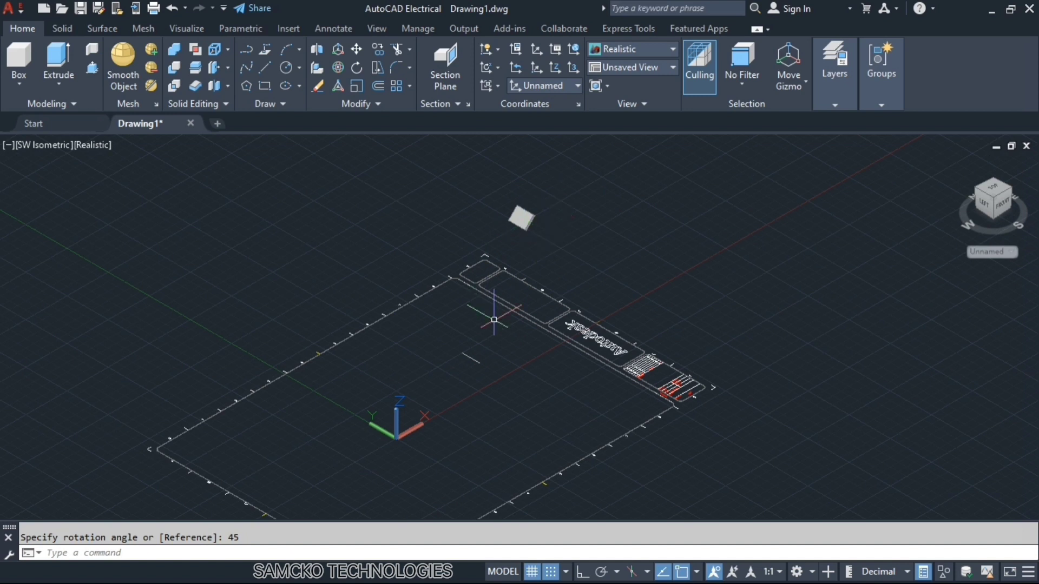
Step: Undo the last box rotation and erase the line beside the box
{"action": "key", "text": "ctrl+z"}
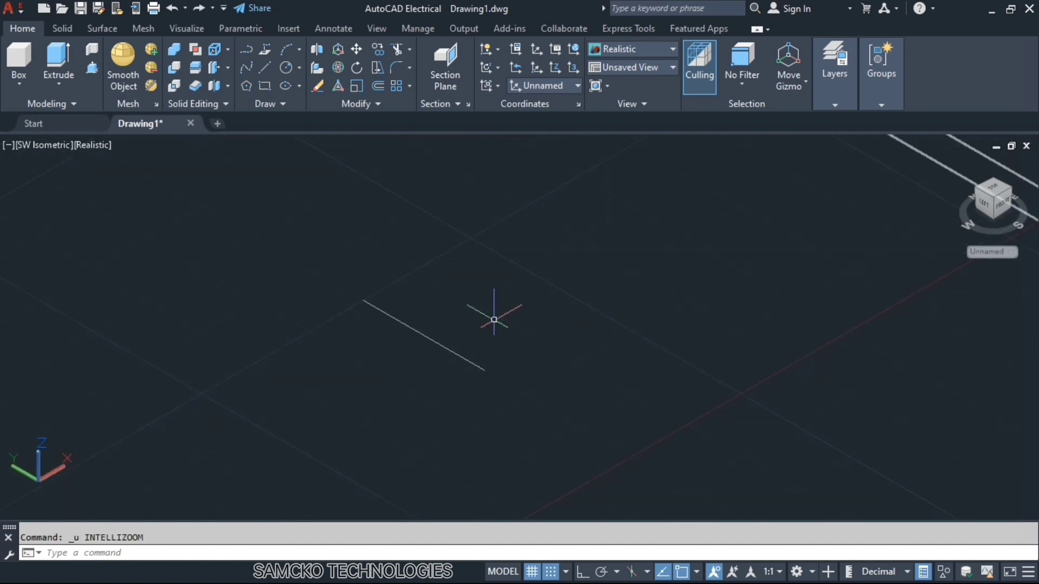
{"action": "key", "text": "ctrl+z"}
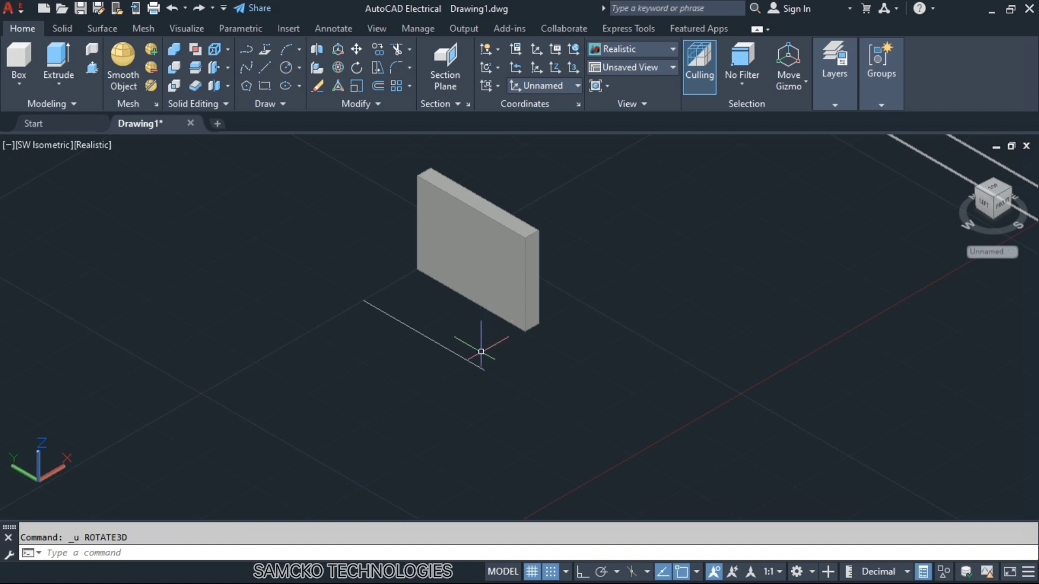
{"action": "left_click", "coordinate": [467, 362]}
{"action": "key", "text": "Delete"}
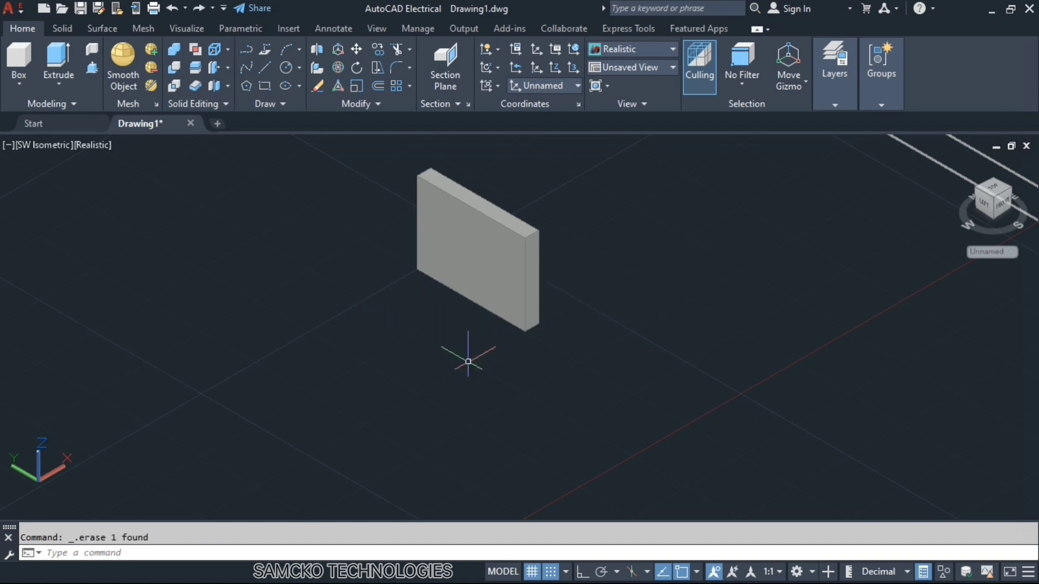
Step: Try rotating the box 45 degrees with ROTATE3D about the X axis through its lower front corner, and undo the rotation
{"action": "type", "text": "ROTATE3D"}
{"action": "key", "text": "Return"}
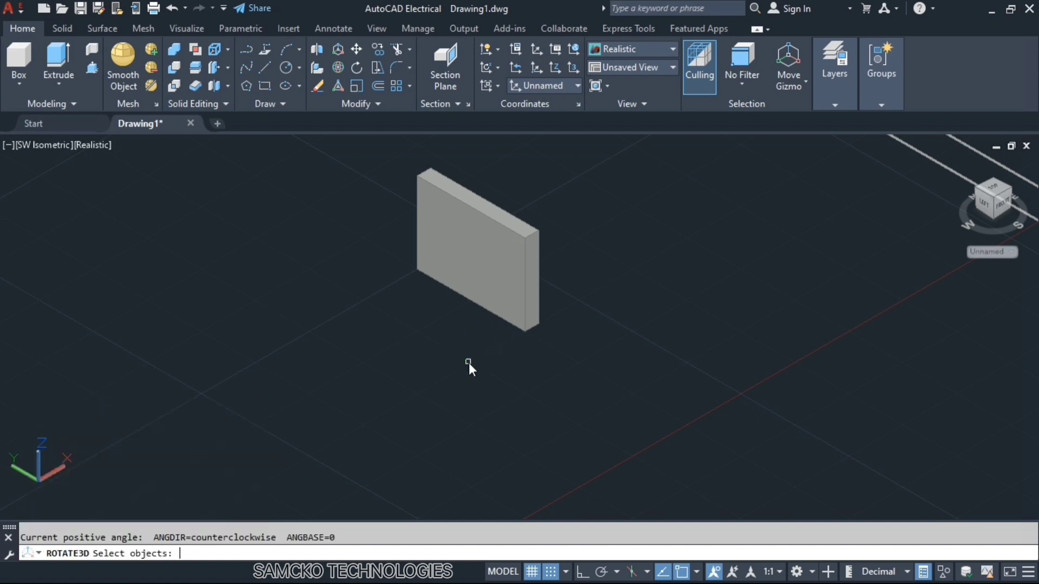
{"action": "left_click", "coordinate": [478, 255]}
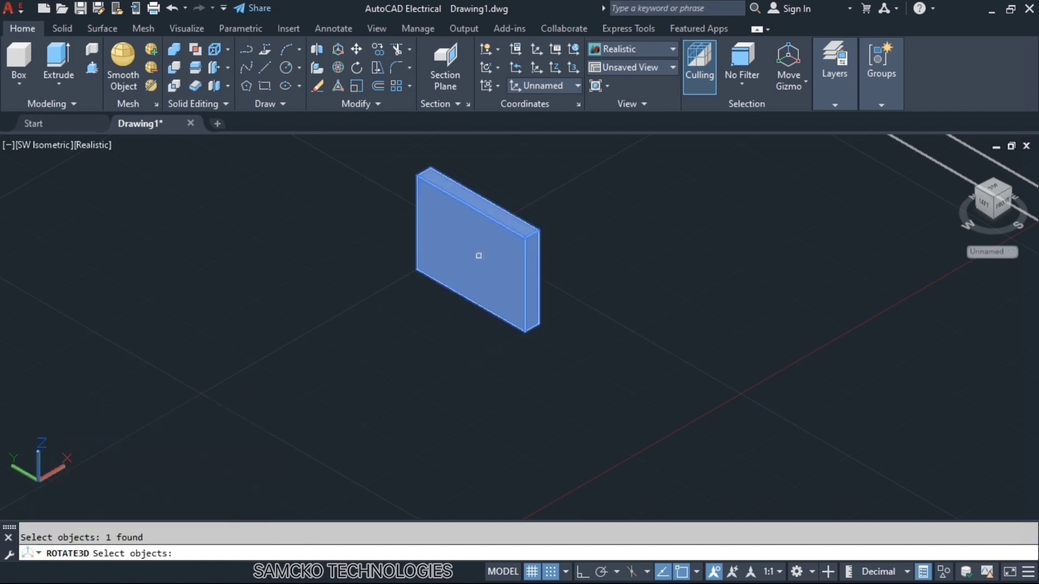
{"action": "key", "text": "Return"}
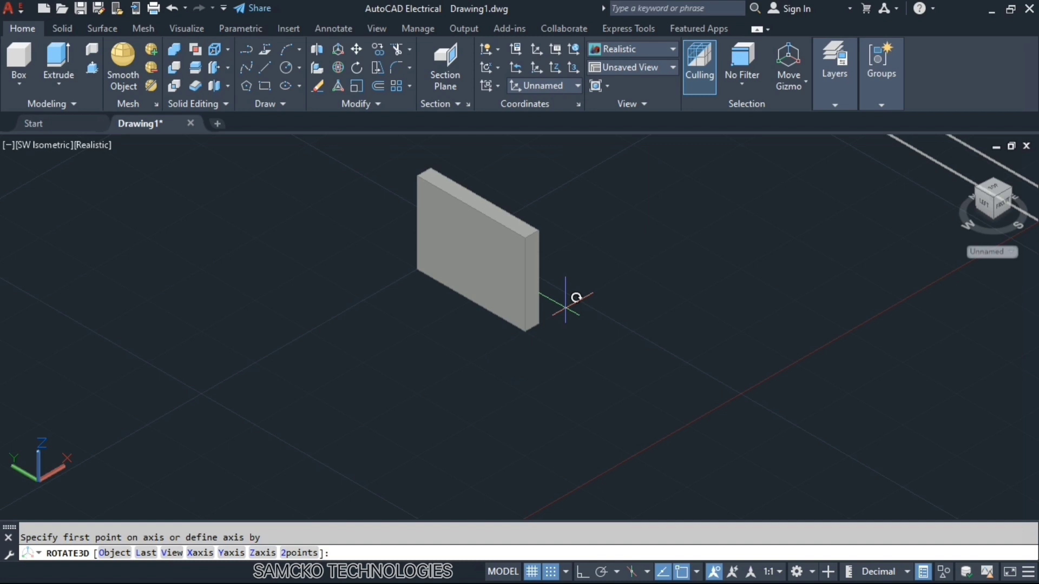
{"action": "left_click", "coordinate": [200, 553]}
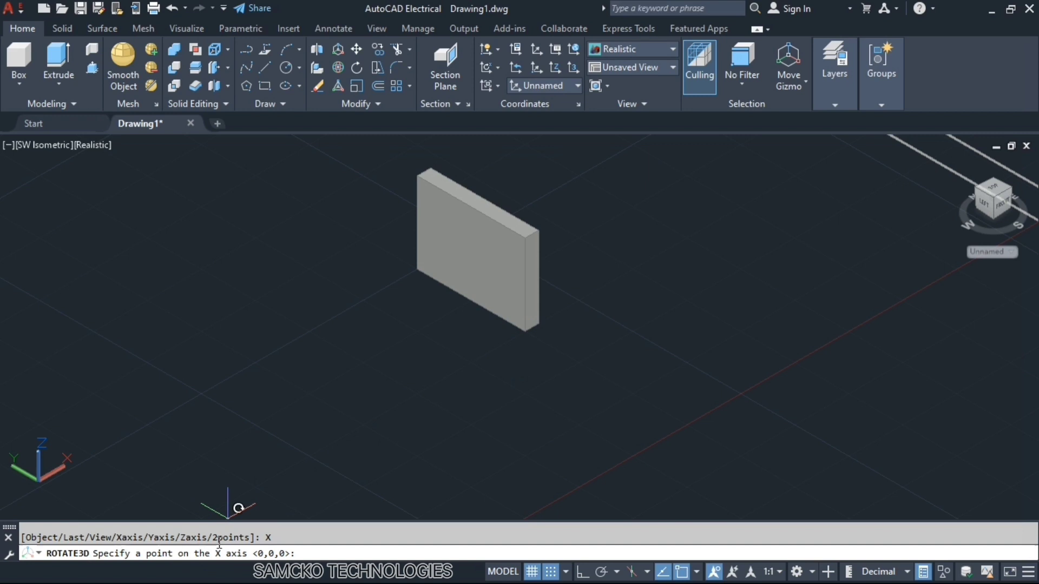
{"action": "left_click", "coordinate": [524, 331]}
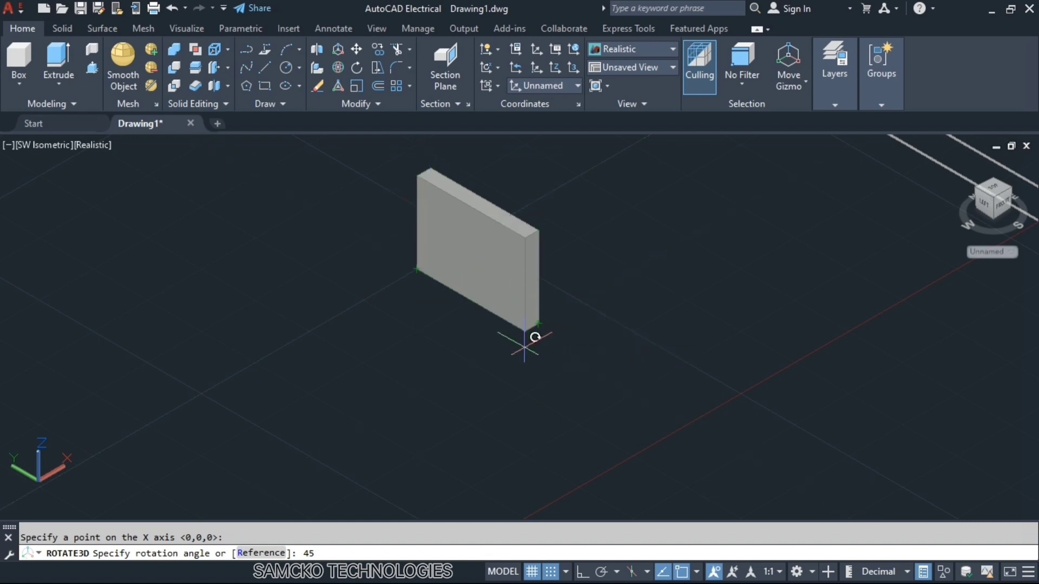
{"action": "key", "text": "Return"}
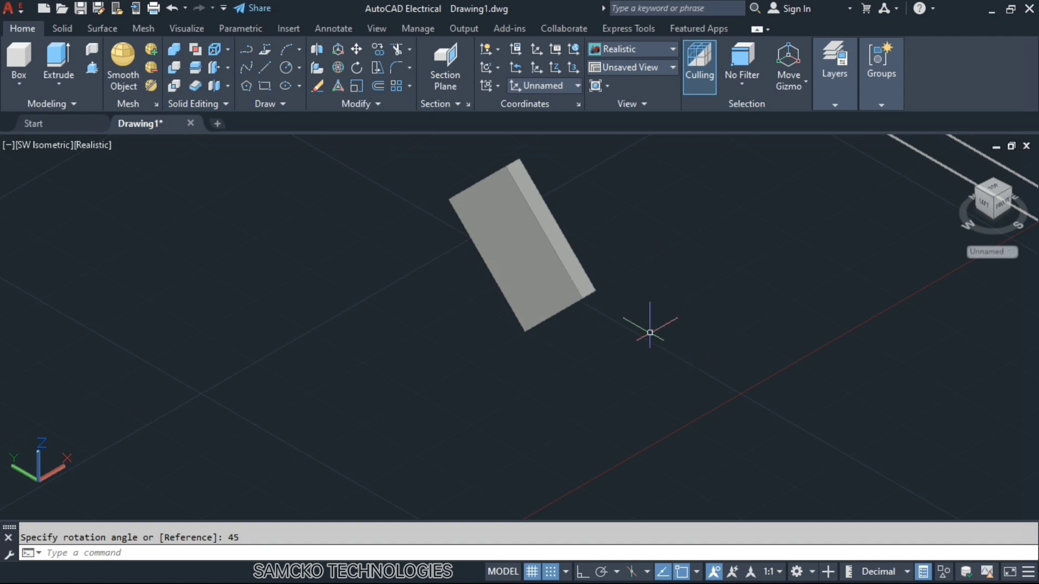
{"action": "key", "text": "ctrl+z"}
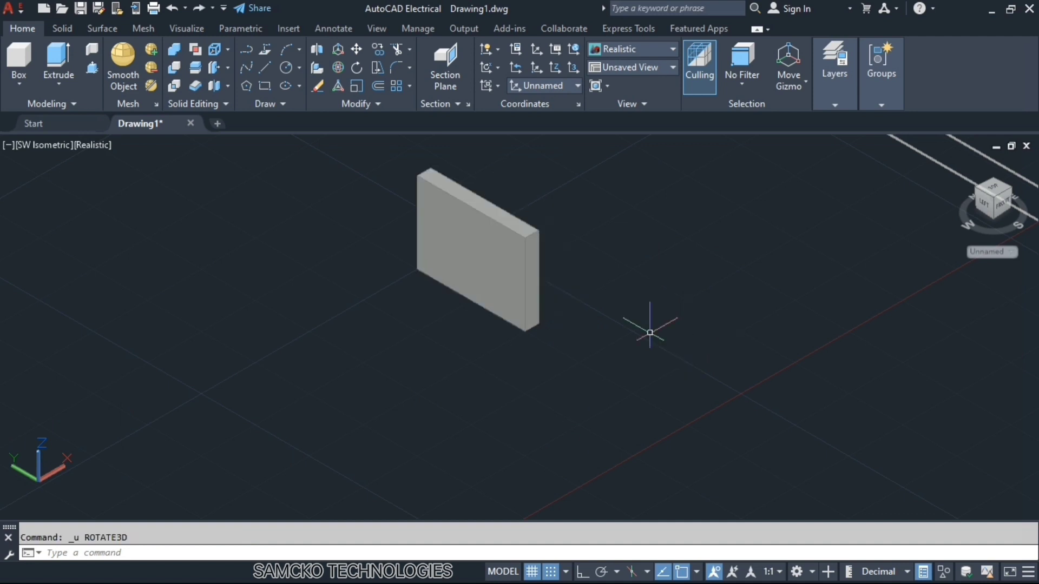
Step: Try rotating the box 45 degrees with ROTATE3D about the Y axis through its lower front corner, and undo the rotation
{"action": "type", "text": "rot"}
{"action": "key", "text": "Down"}
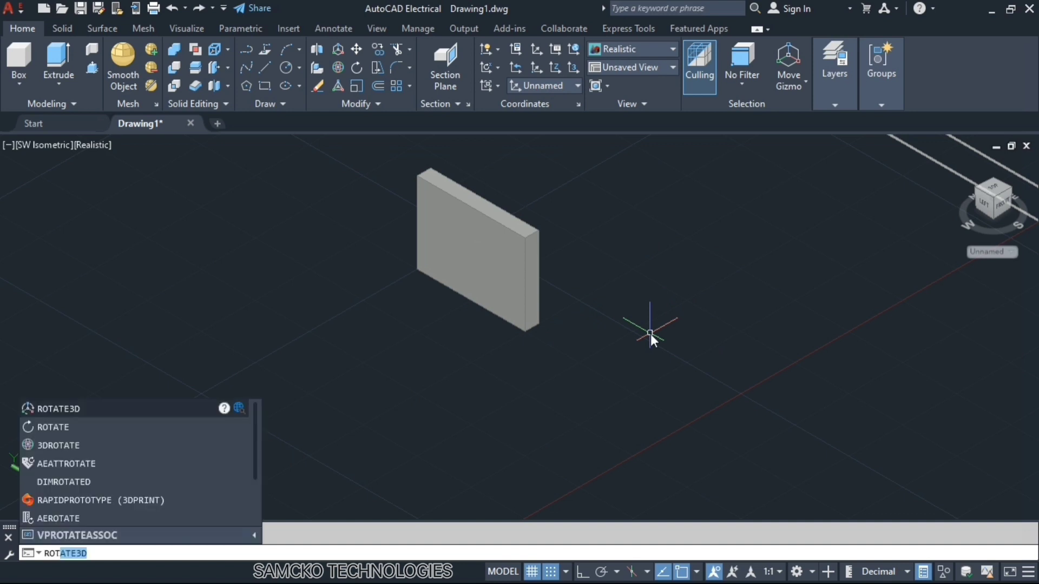
{"action": "key", "text": "Return"}
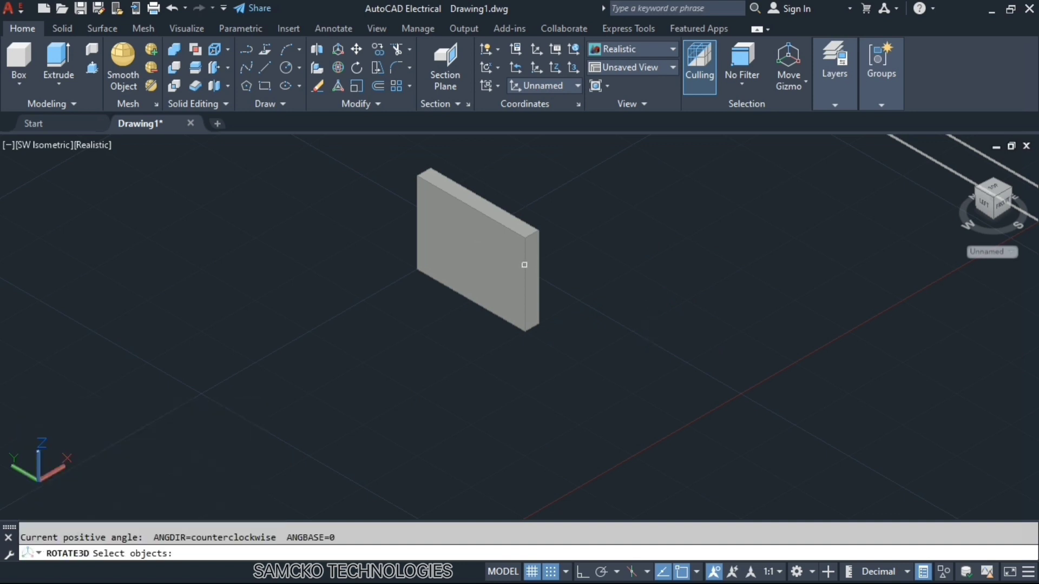
{"action": "left_click", "coordinate": [482, 257]}
{"action": "key", "text": "Return"}
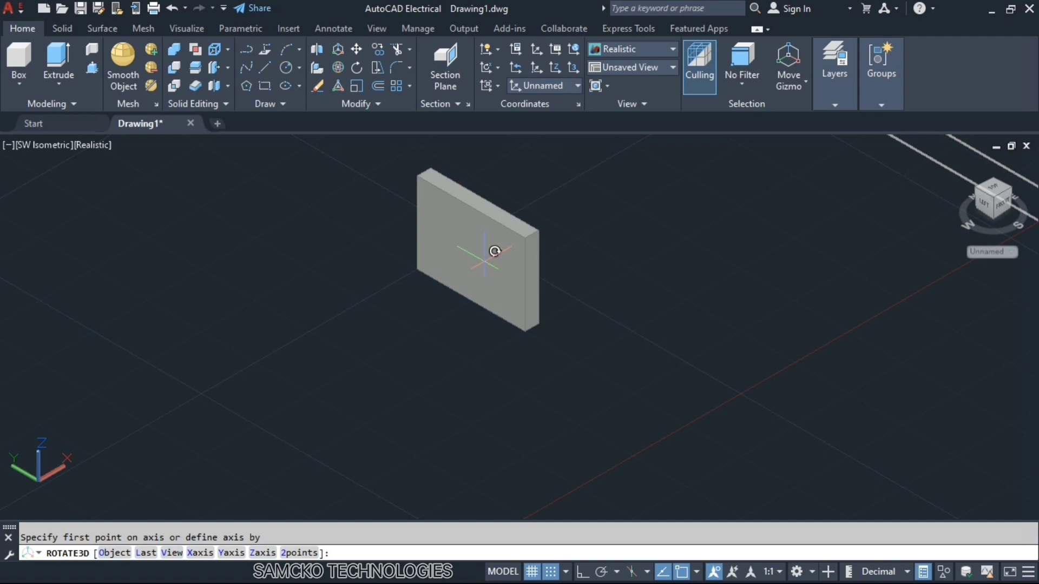
{"action": "left_click", "coordinate": [227, 553]}
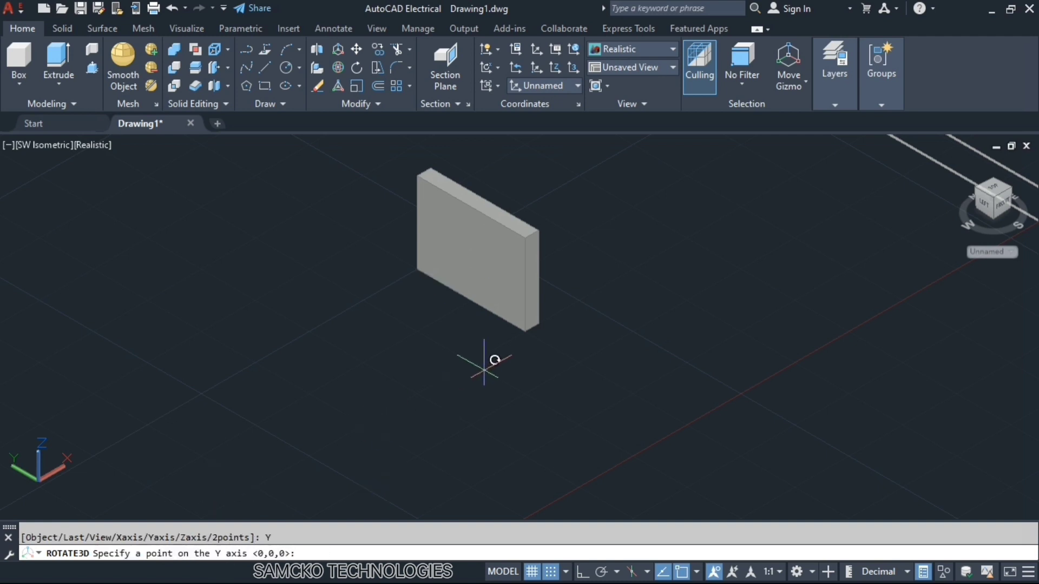
{"action": "left_click", "coordinate": [524, 331]}
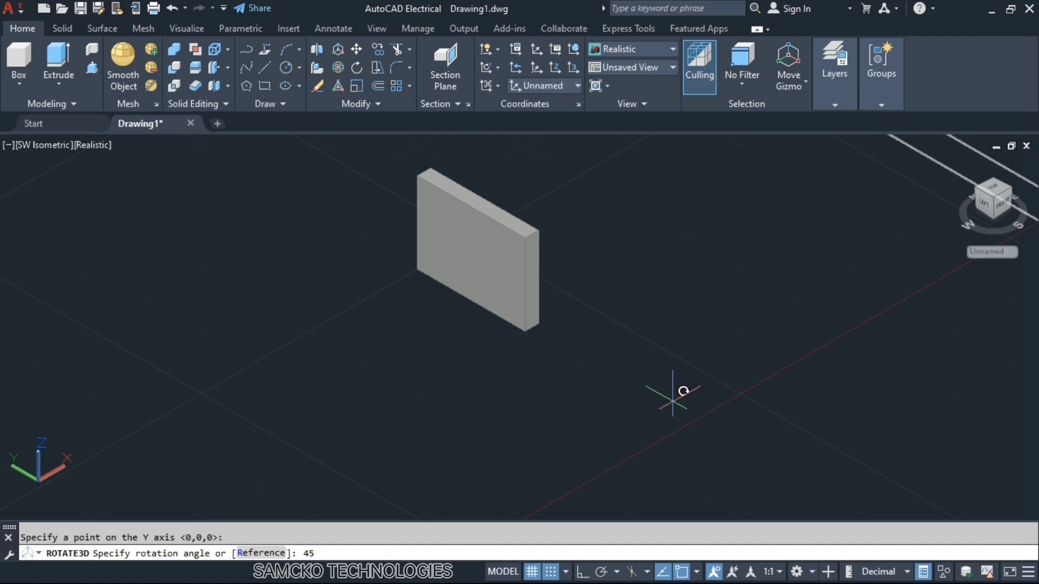
{"action": "key", "text": "Return"}
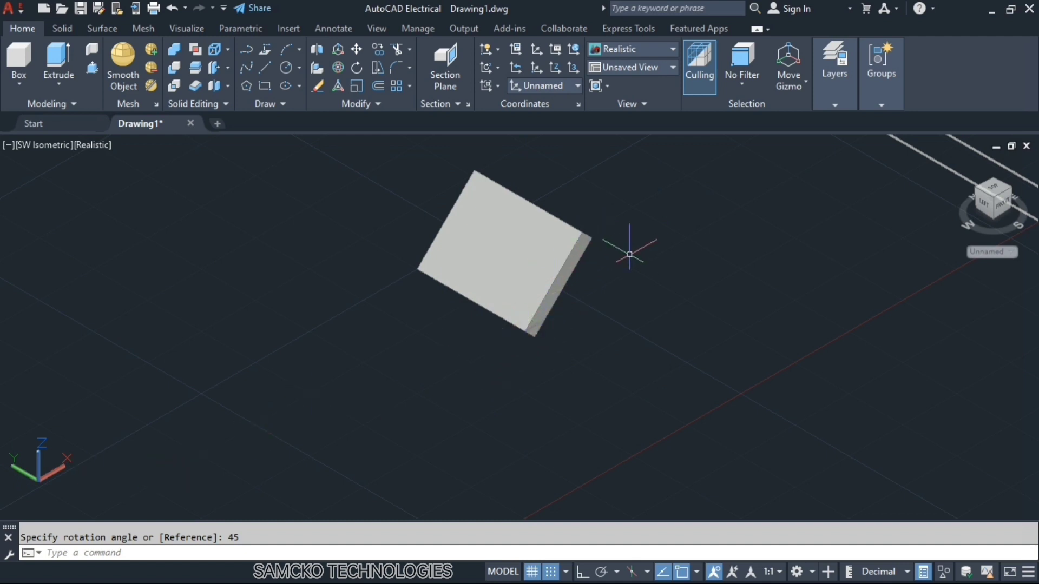
{"action": "key", "text": "Escape"}
{"action": "key", "text": "ctrl+z"}
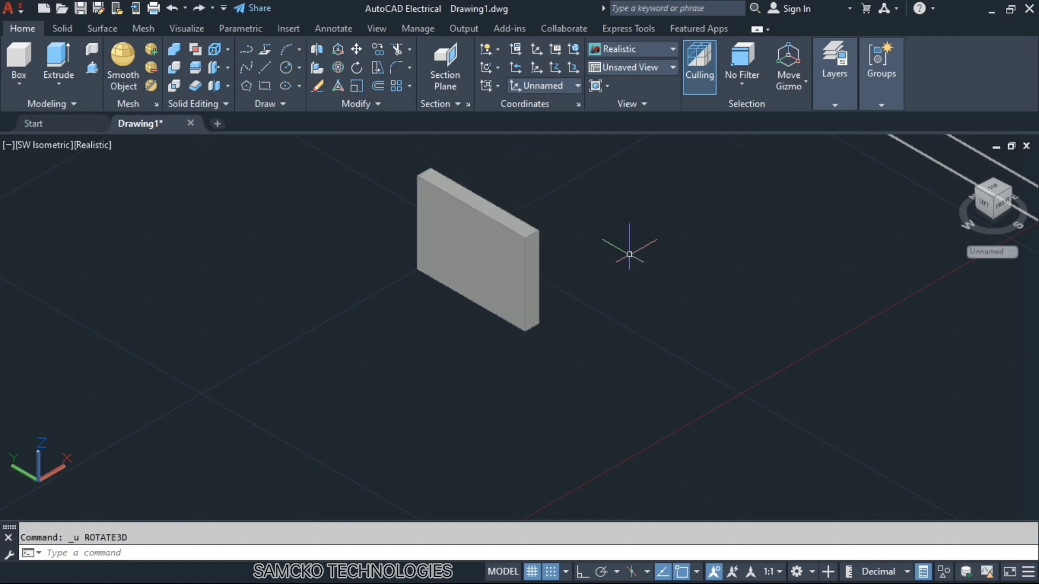
Step: Try rotating the box 45 degrees with ROTATE3D about the Z axis through its lower front corner, and undo the rotation
{"action": "type", "text": "rot"}
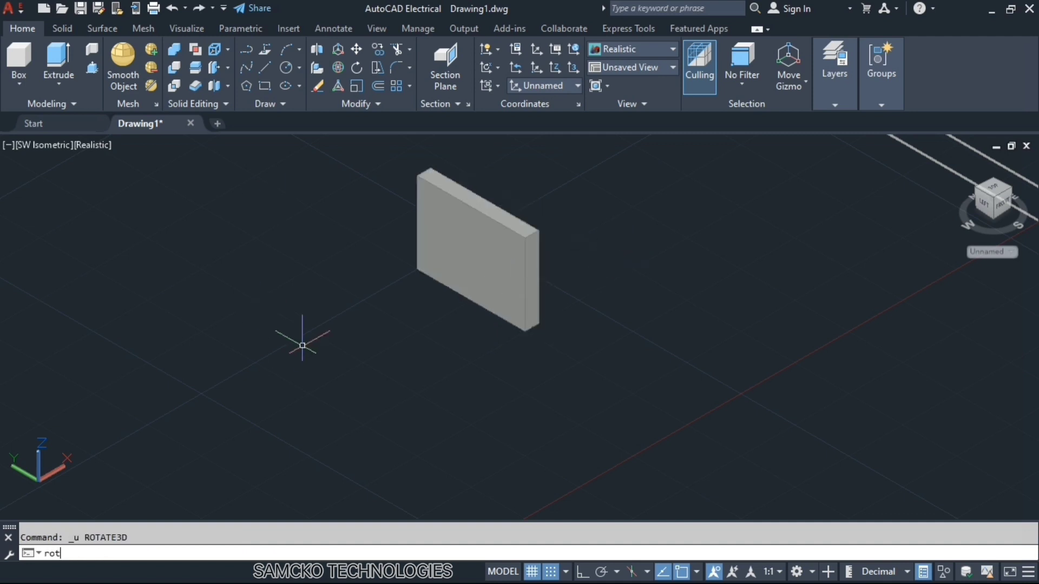
{"action": "key", "text": "Return"}
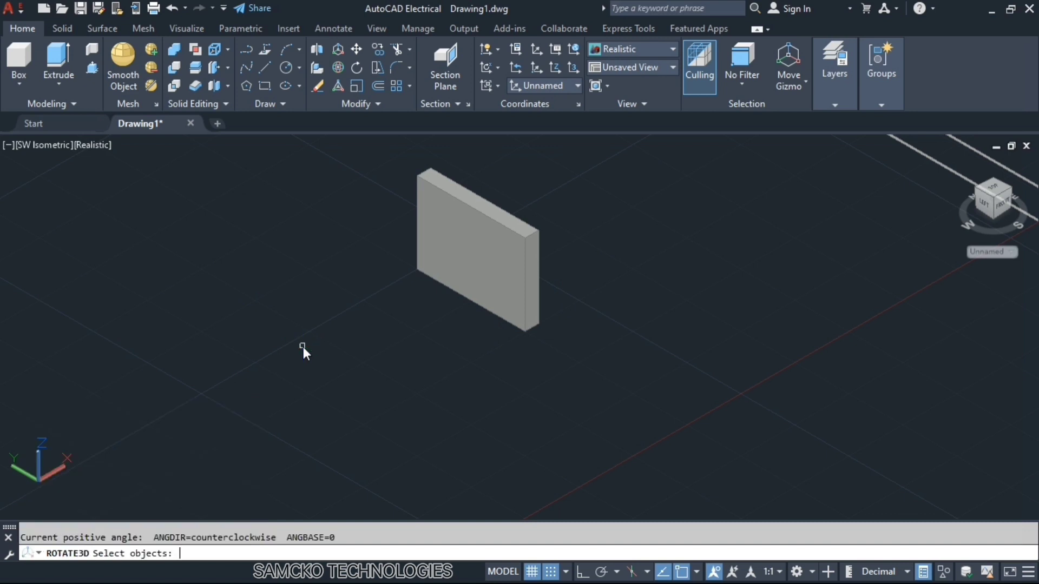
{"action": "left_click", "coordinate": [508, 246]}
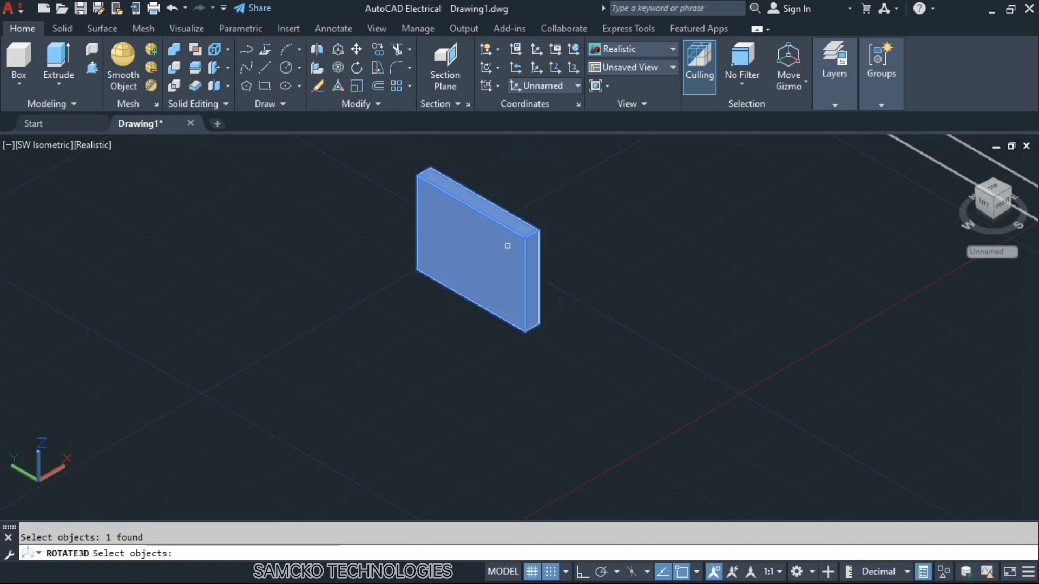
{"action": "key", "text": "Return"}
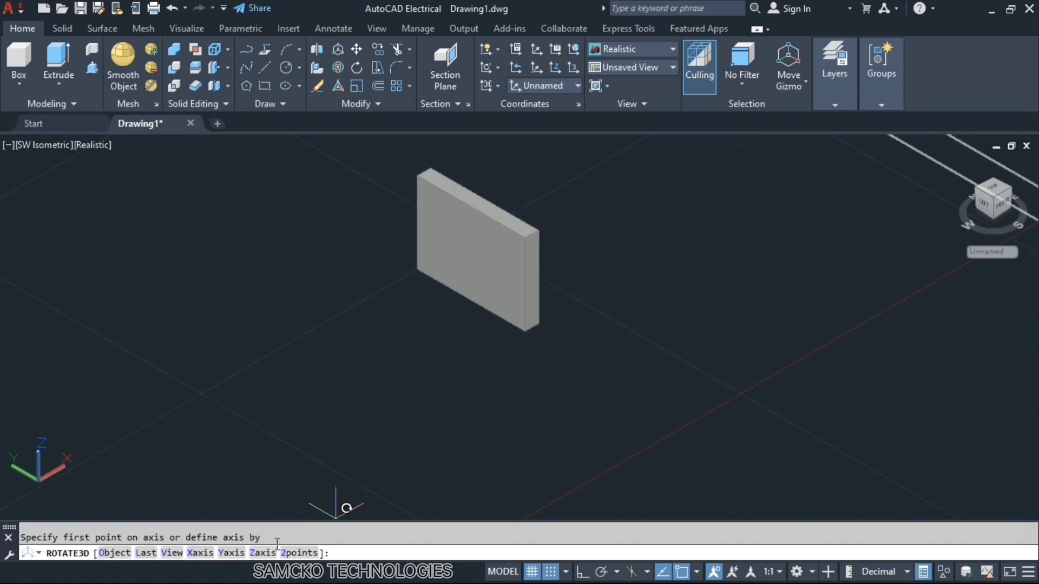
{"action": "left_click", "coordinate": [263, 552]}
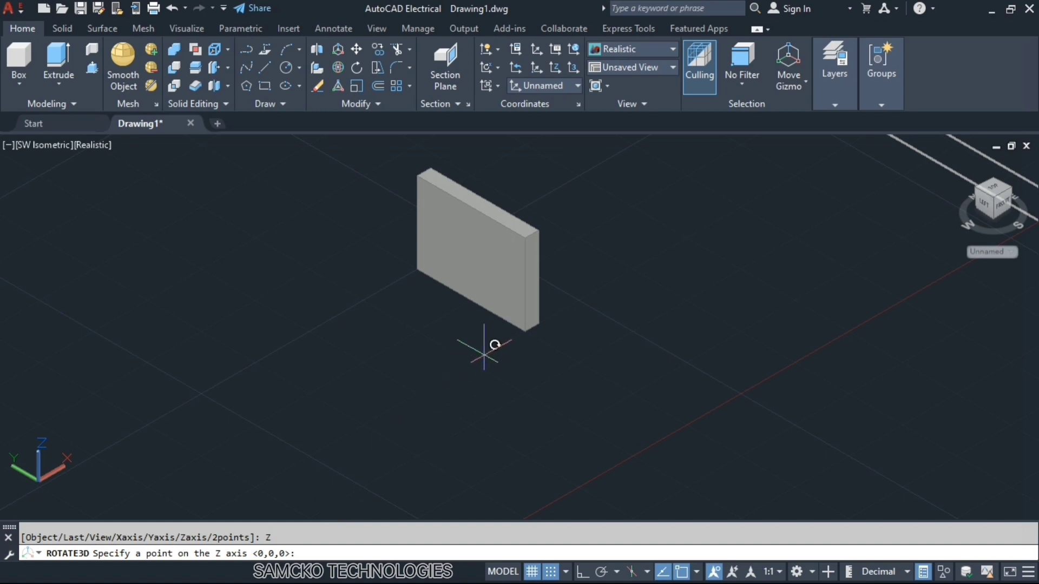
{"action": "left_click", "coordinate": [525, 332]}
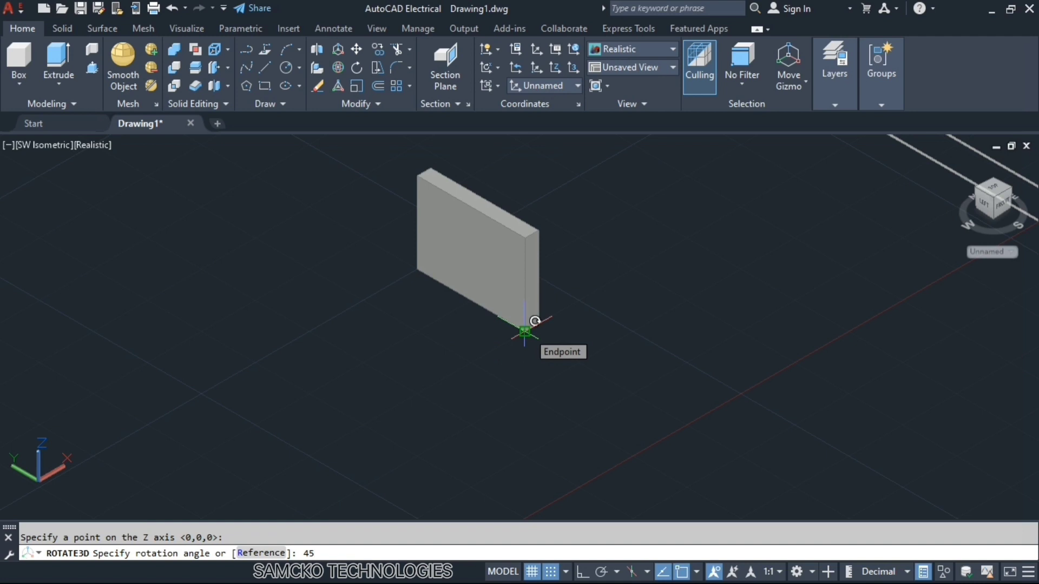
{"action": "key", "text": "Return"}
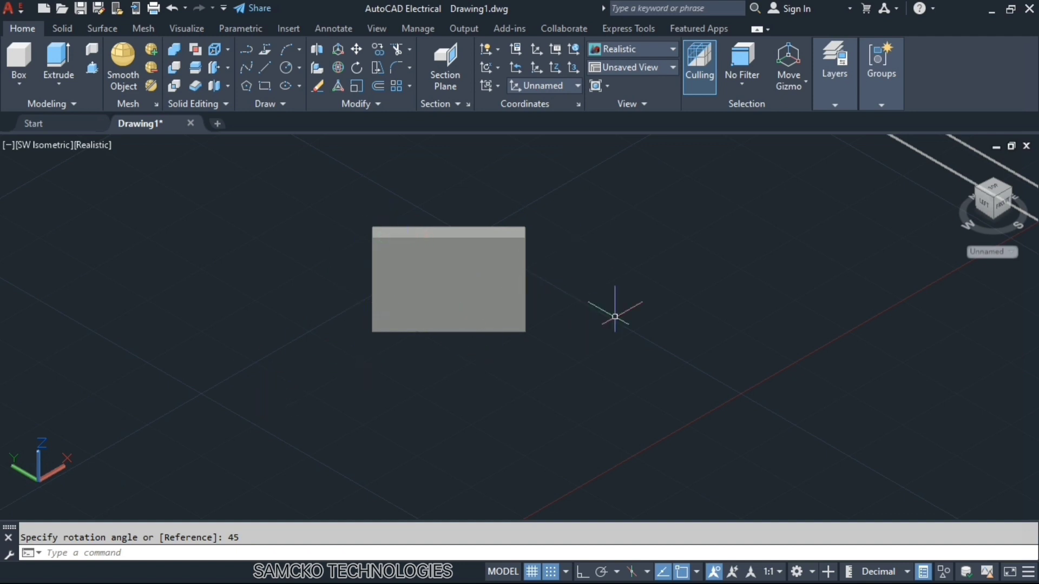
{"action": "key", "text": "Escape"}
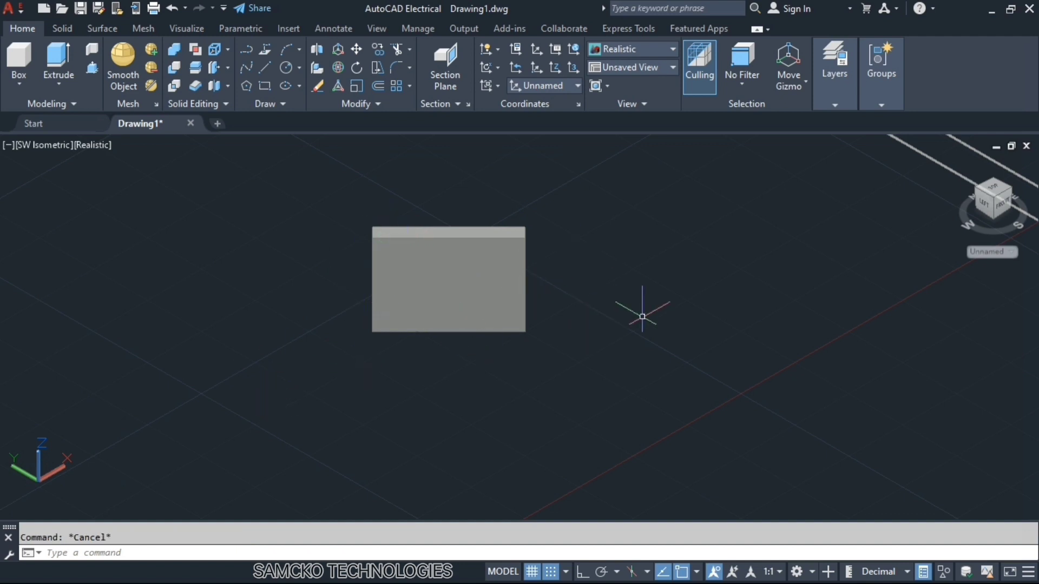
{"action": "key", "text": "ctrl+z"}
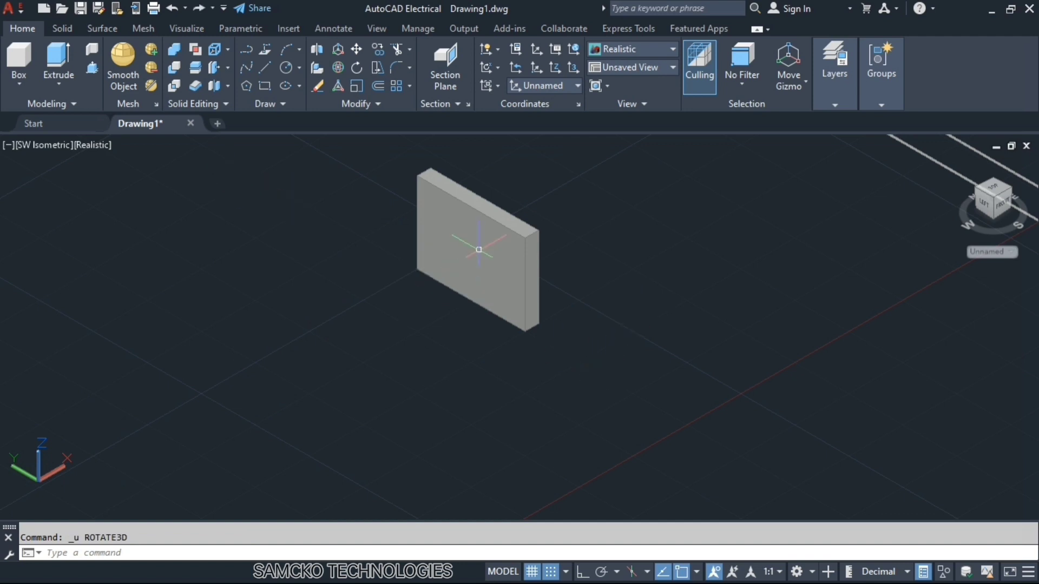
Step: Rotate the box 45 degrees with ROTATE3D using the 2points option, picking the bottom and top of its left vertical edge as the axis
{"action": "type", "text": "r"}
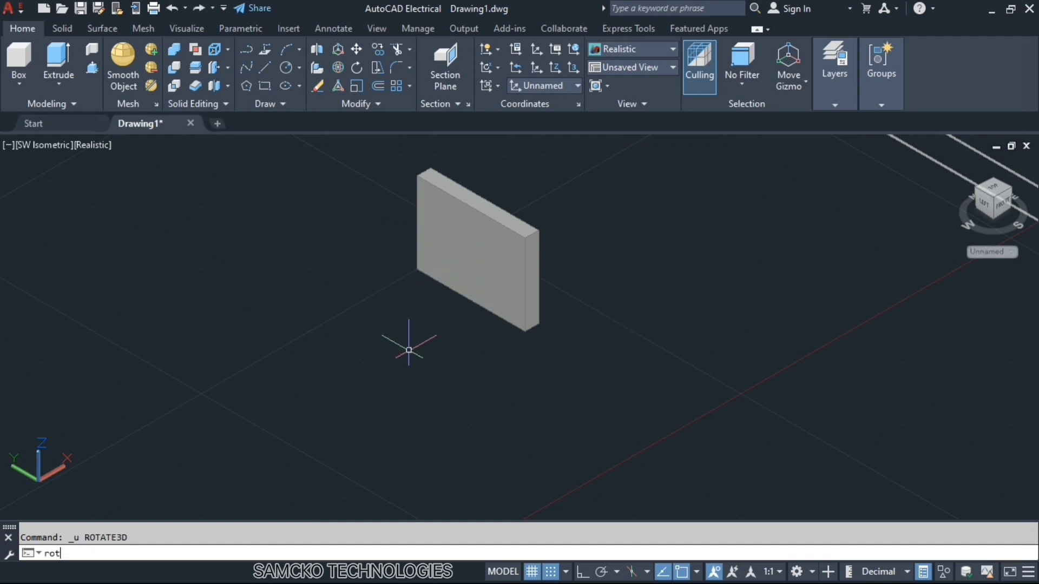
{"action": "type", "text": "ot"}
{"action": "key", "text": "Return"}
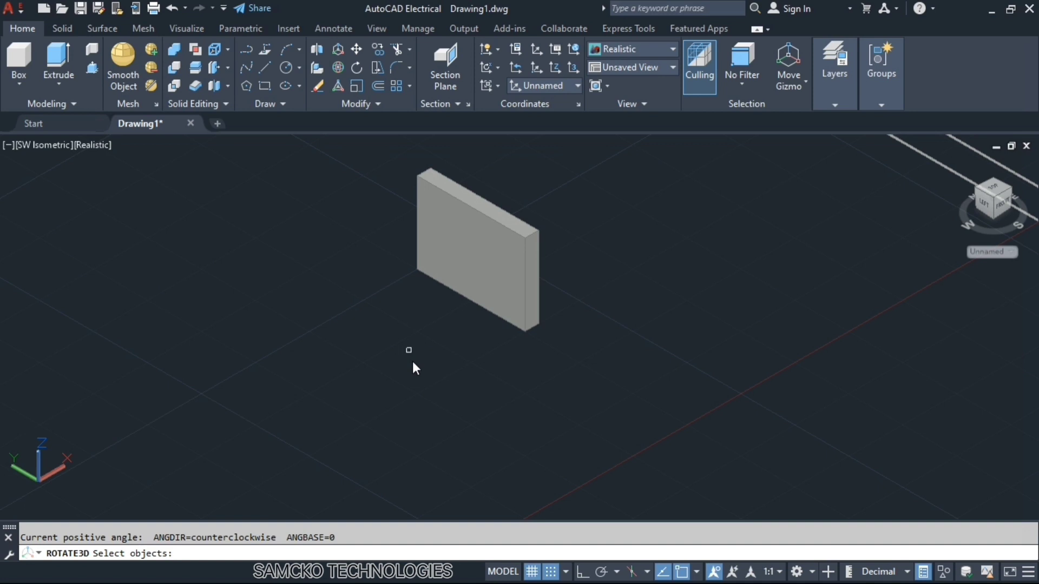
{"action": "left_click", "coordinate": [501, 233]}
{"action": "key", "text": "Return"}
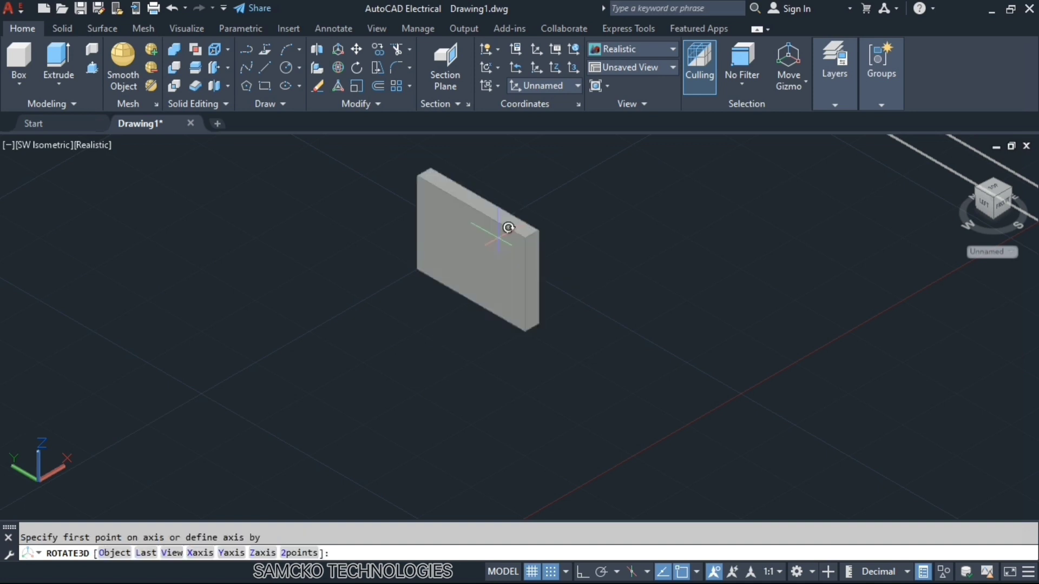
{"action": "left_click", "coordinate": [301, 553]}
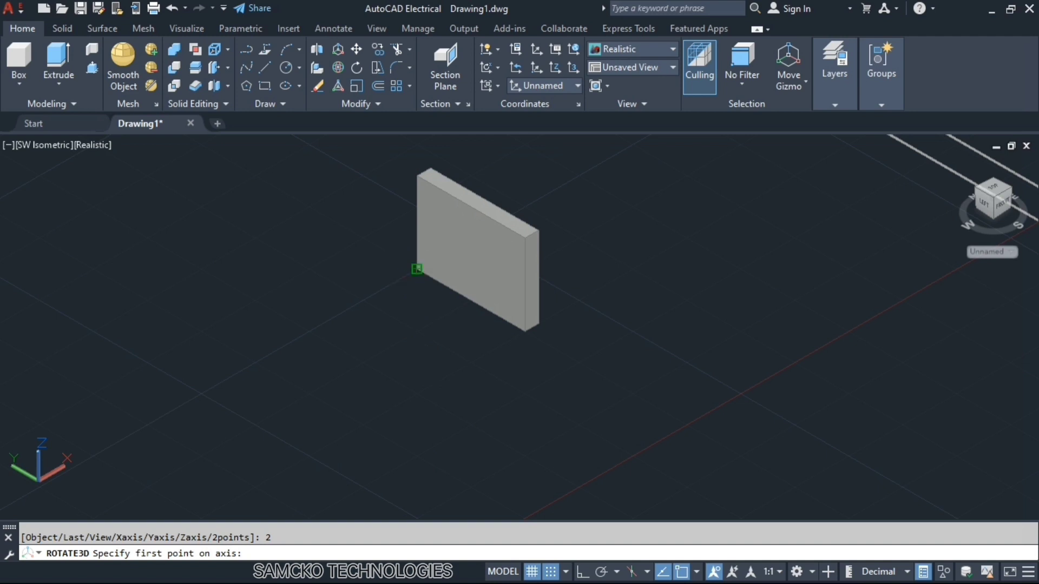
{"action": "left_click", "coordinate": [417, 269]}
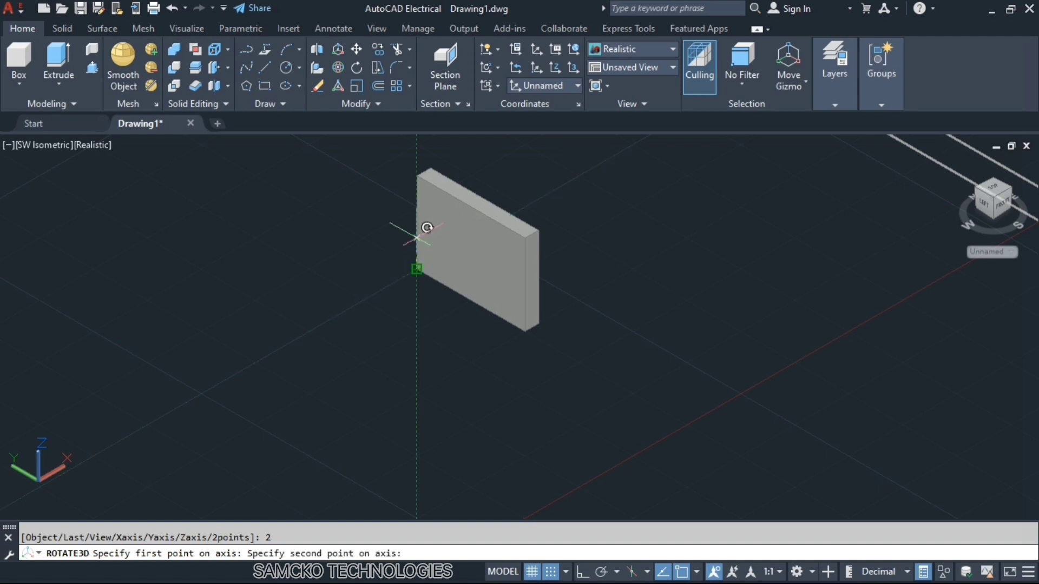
{"action": "left_click", "coordinate": [417, 176]}
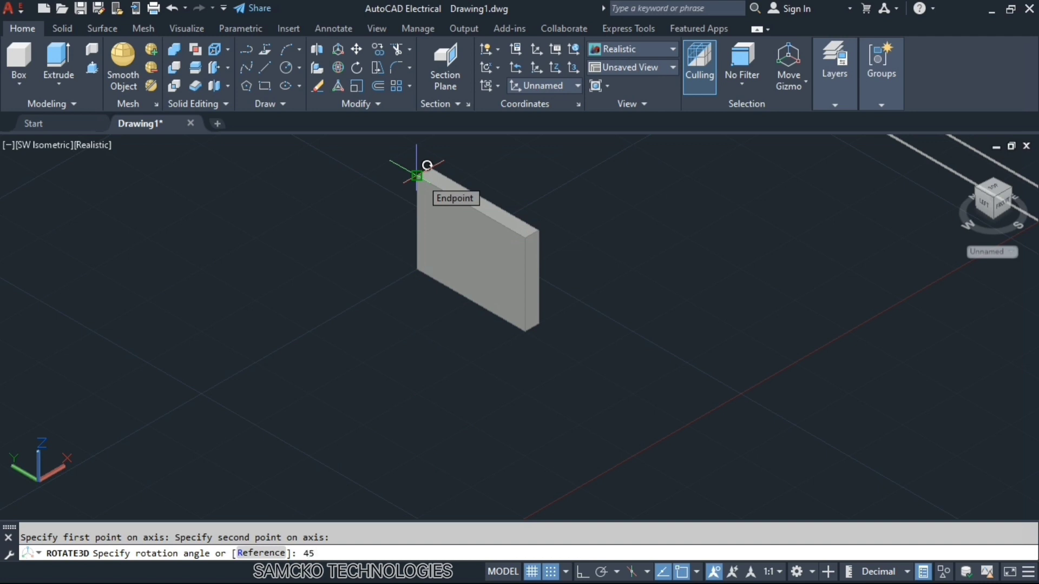
{"action": "key", "text": "Return"}
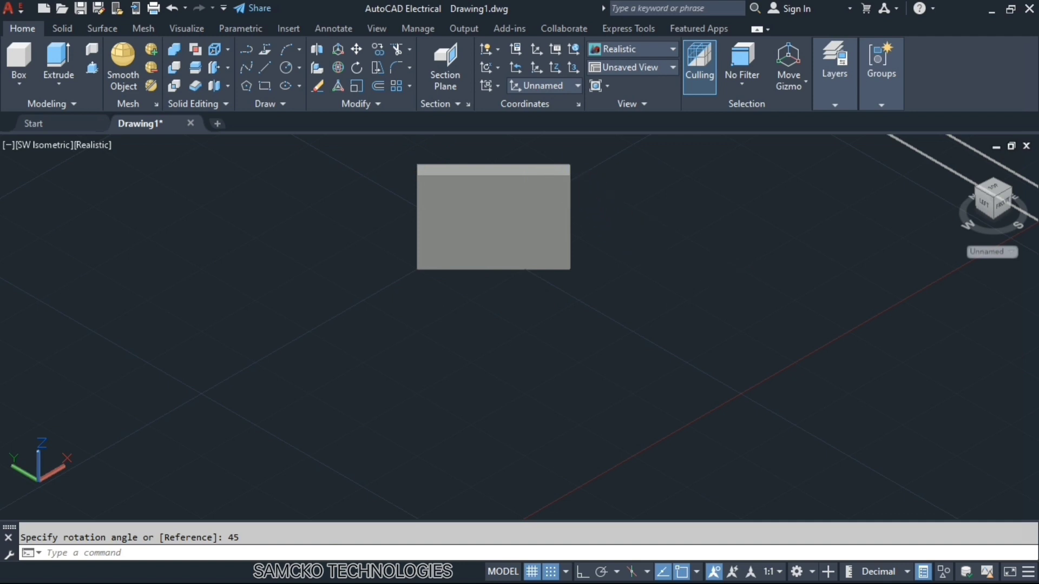
Step: Erase the rotated box and draw a new box about 20 by 20 units with a height of about 8.75
{"action": "left_click", "coordinate": [563, 182]}
{"action": "key", "text": "Delete"}
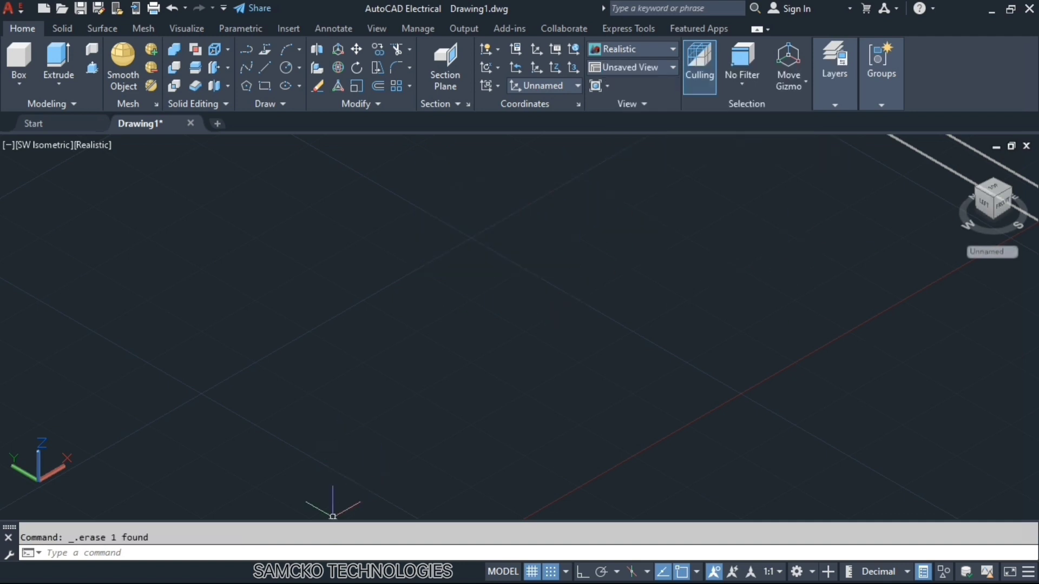
{"action": "left_click", "coordinate": [18, 60]}
{"action": "left_click", "coordinate": [430, 271]}
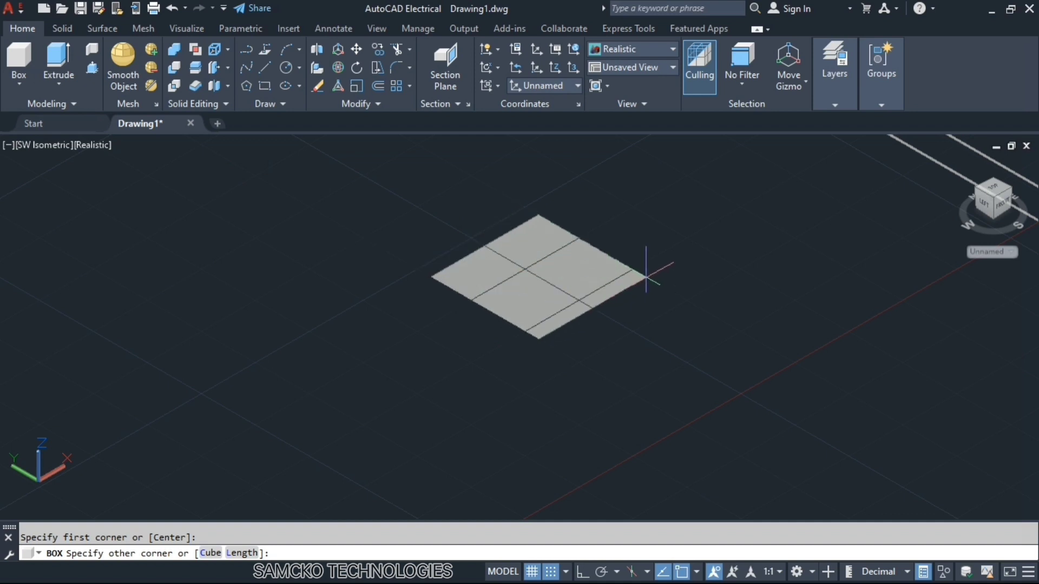
{"action": "left_click", "coordinate": [647, 276]}
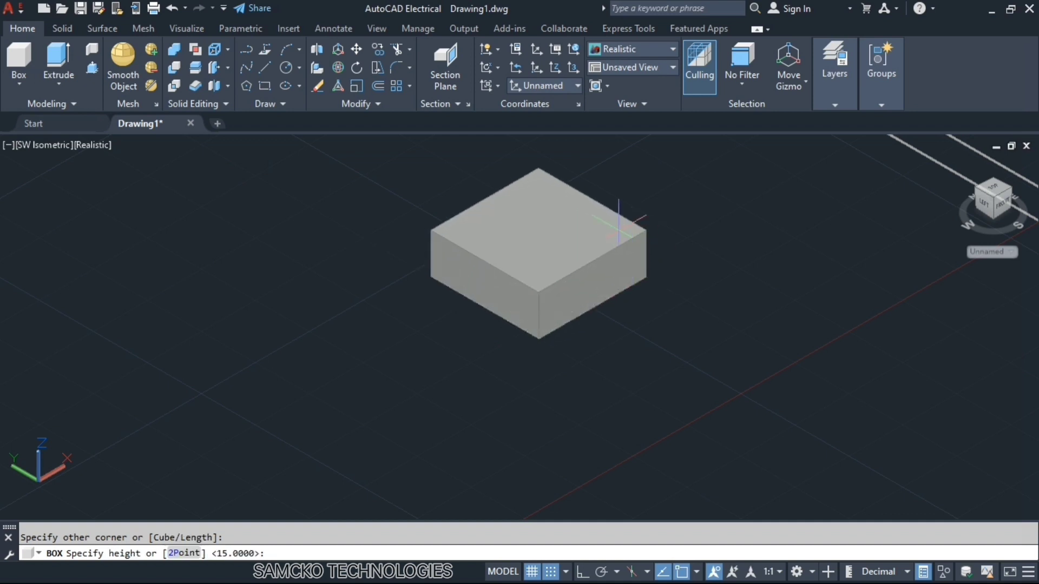
{"action": "left_click", "coordinate": [632, 215]}
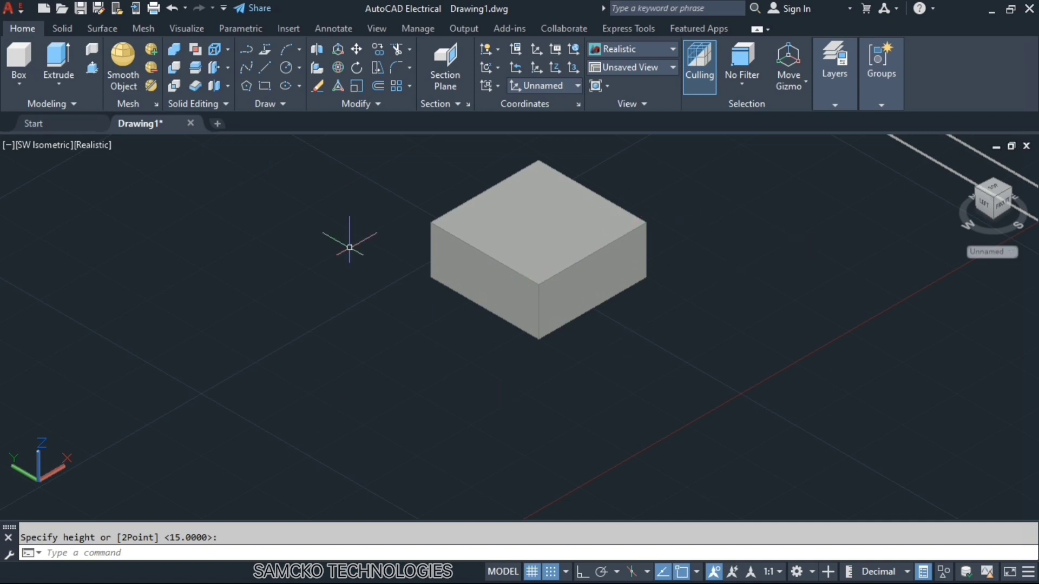
Step: Draw a cylinder with a radius of about 5 and a height of about 8.75 beside the box
{"action": "left_click", "coordinate": [24, 83]}
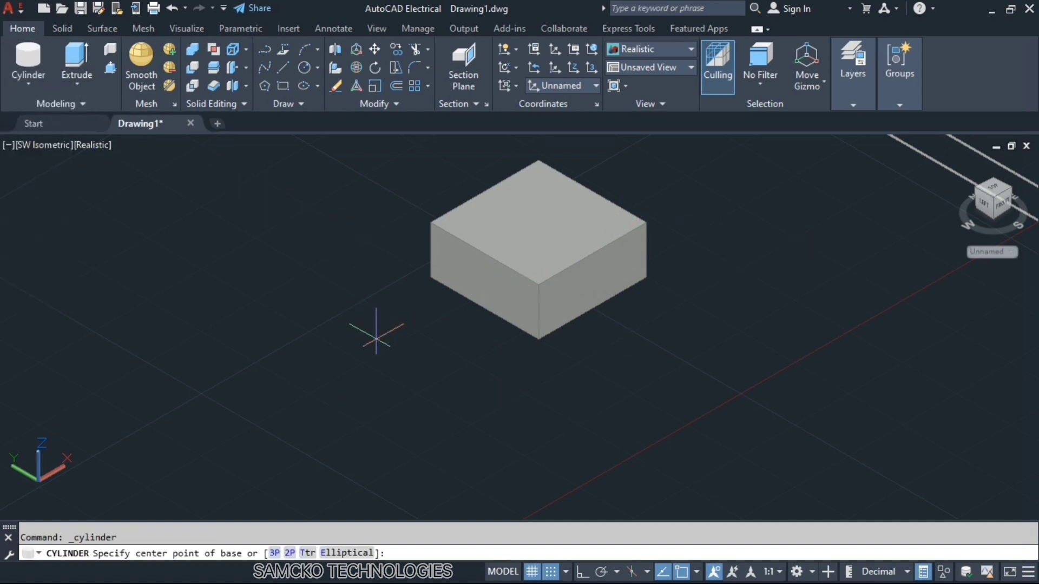
{"action": "left_click", "coordinate": [363, 346]}
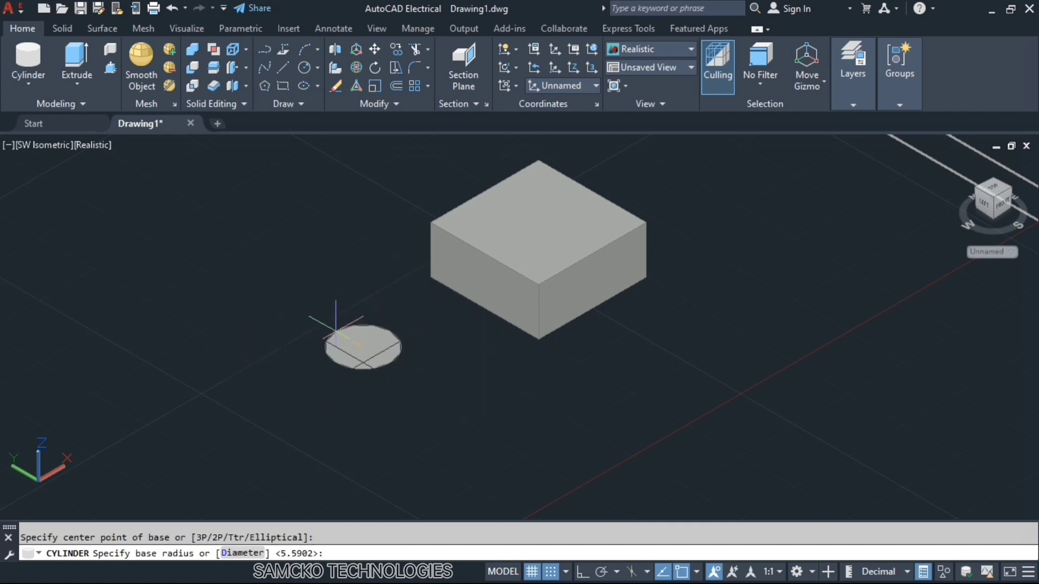
{"action": "left_click", "coordinate": [335, 331]}
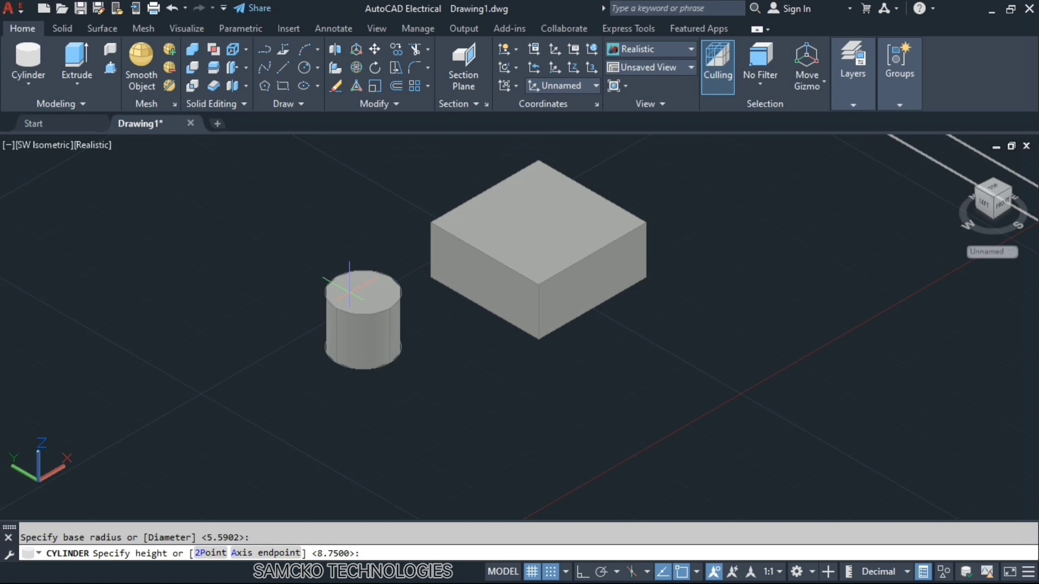
{"action": "left_click", "coordinate": [349, 288]}
{"action": "middle_click_drag", "start_coordinate": [527, 249], "coordinate": [462, 341]}
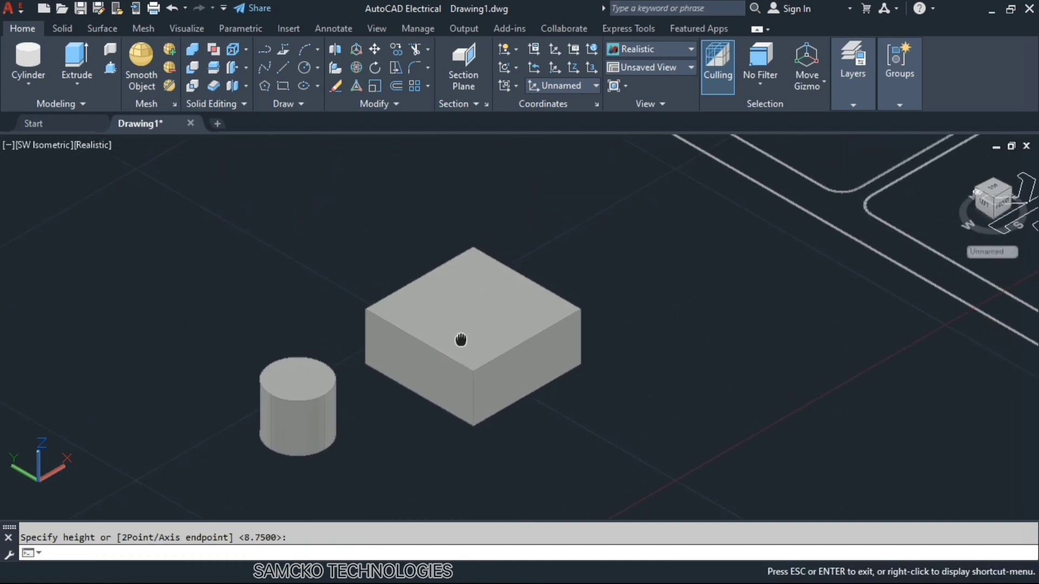
Step: Move the cylinder with 3DMOVE, constrained to the gizmo's XY plane, to the far side of the box
{"action": "left_click", "coordinate": [329, 552]}
{"action": "type", "text": "3DMOVE"}
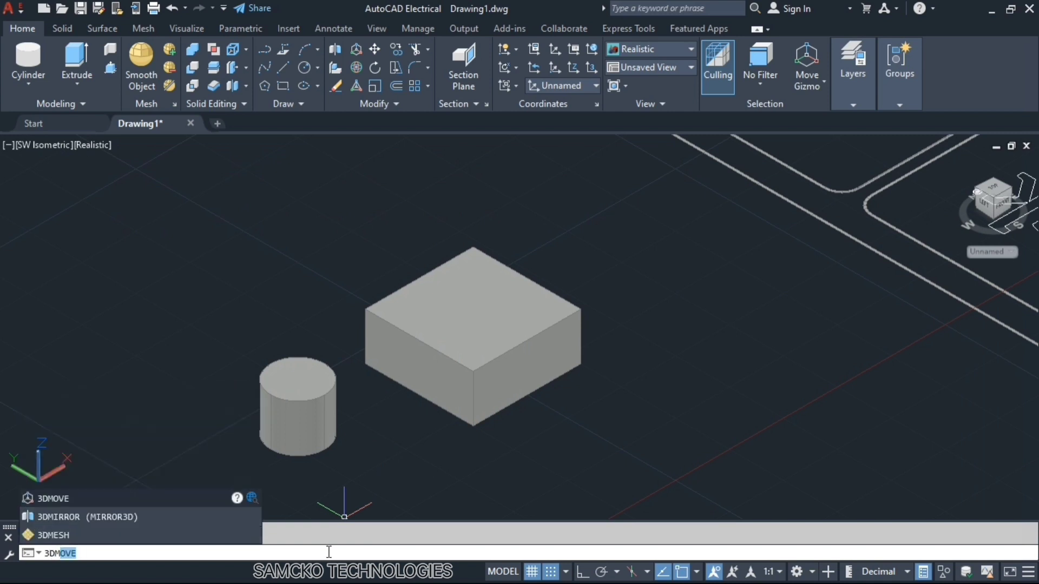
{"action": "key", "text": "Return"}
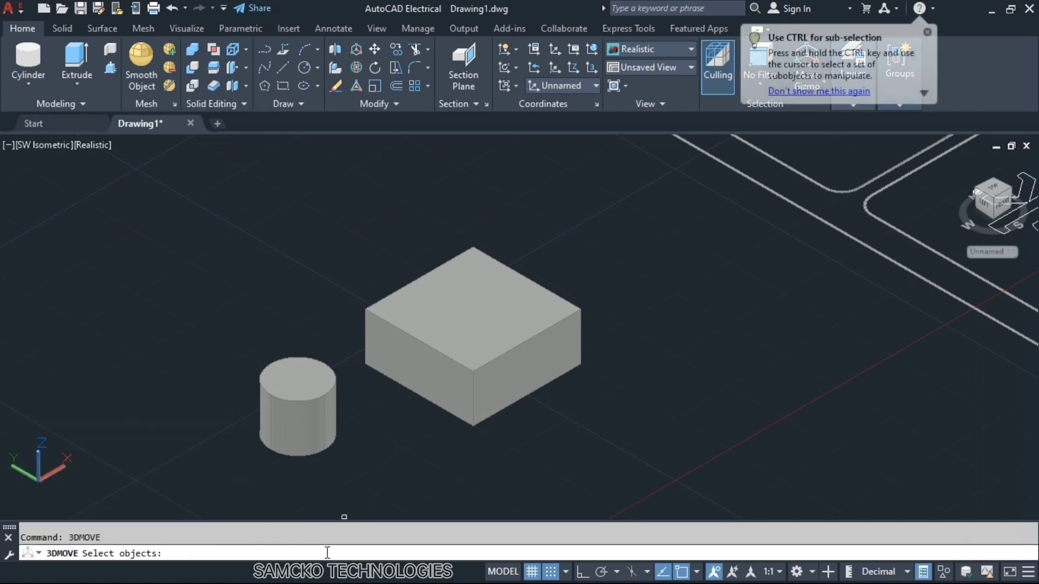
{"action": "left_click", "coordinate": [307, 385]}
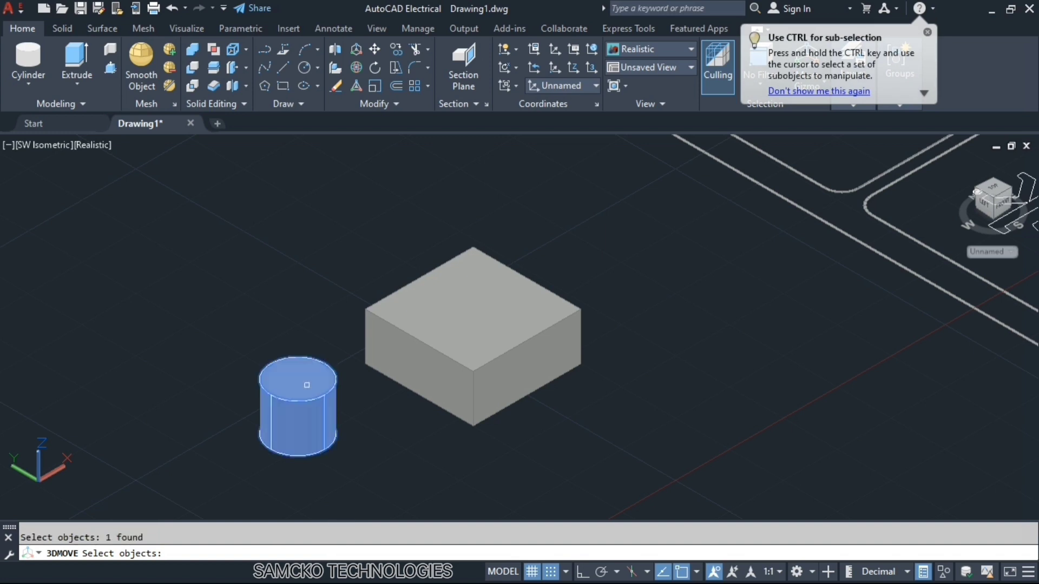
{"action": "key", "text": "Return"}
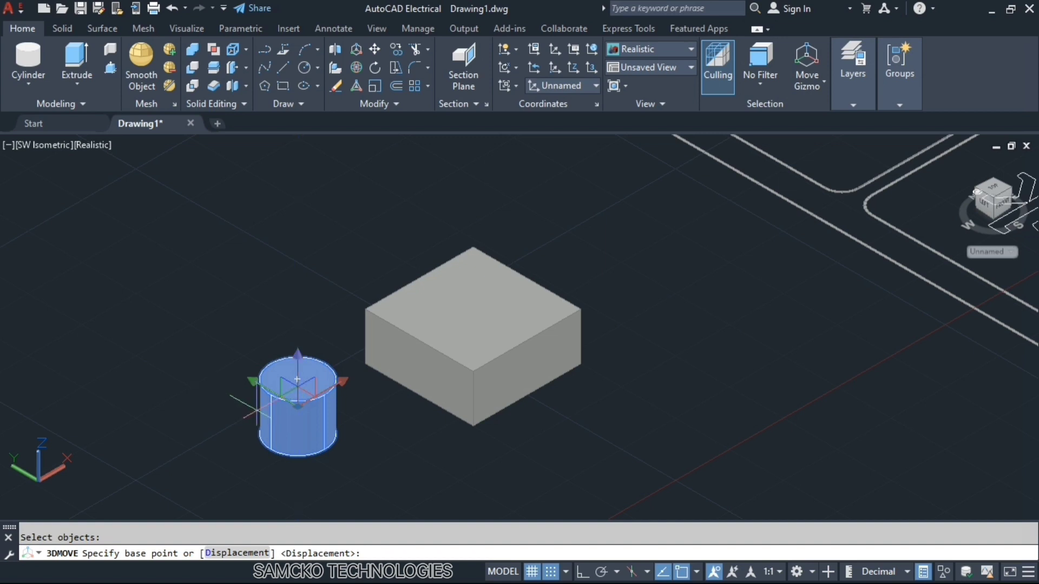
{"action": "scroll", "coordinate": [297, 378], "scroll_direction": "up", "scroll_amount": 5}
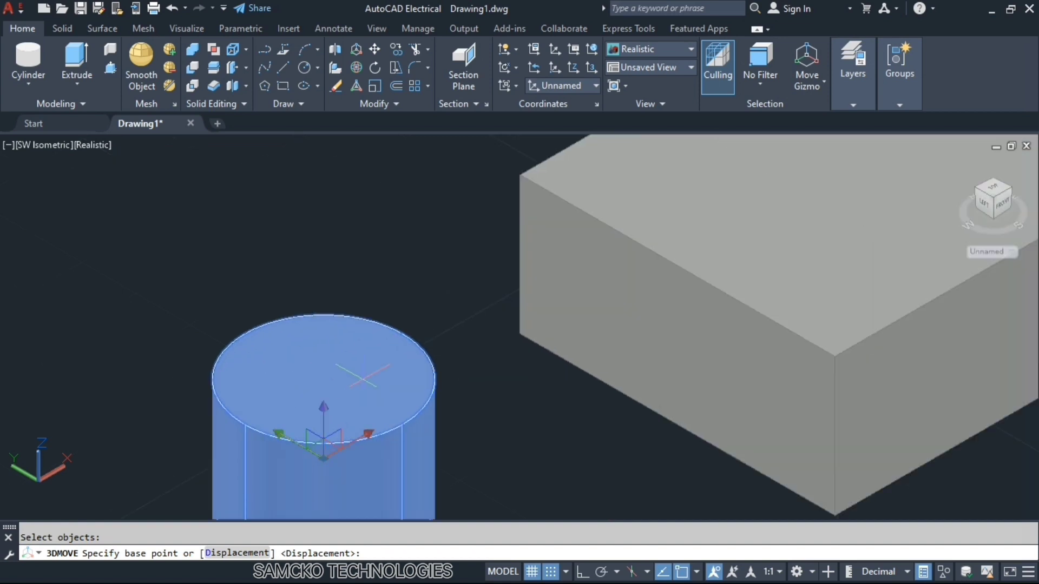
{"action": "scroll", "coordinate": [325, 403], "scroll_direction": "down", "scroll_amount": 5}
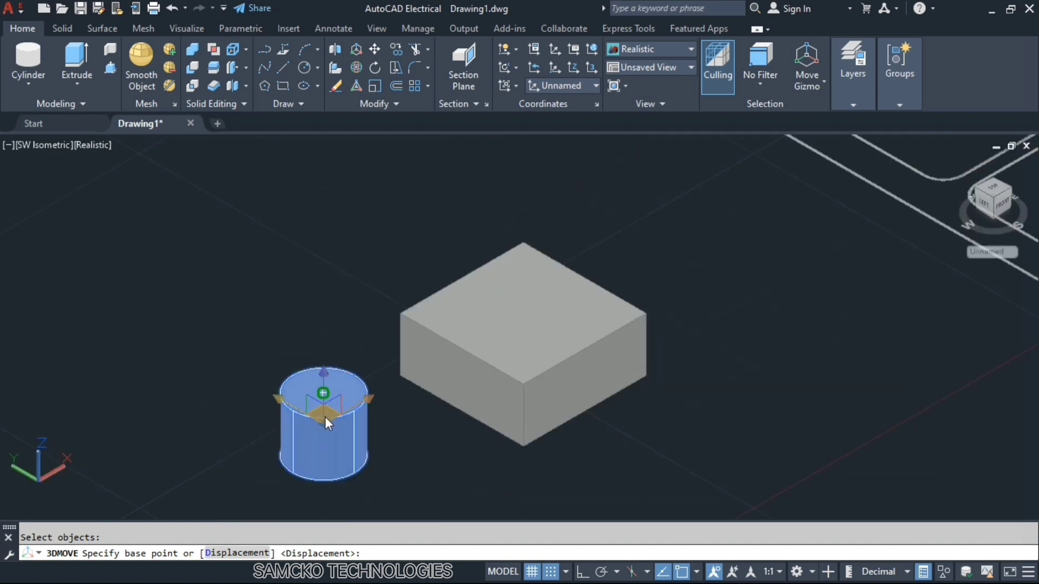
{"action": "left_click", "coordinate": [326, 418]}
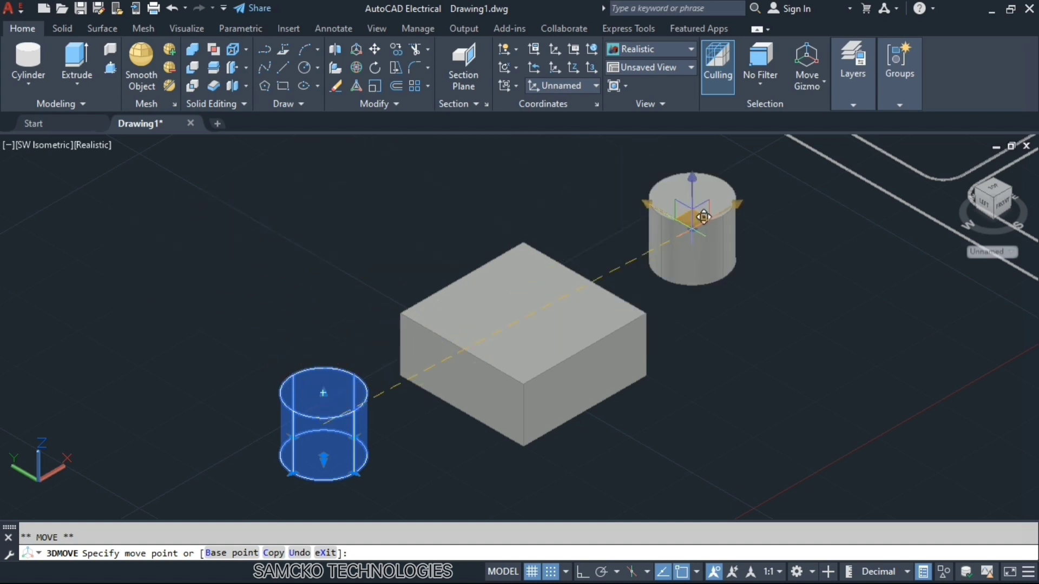
{"action": "left_click", "coordinate": [704, 216]}
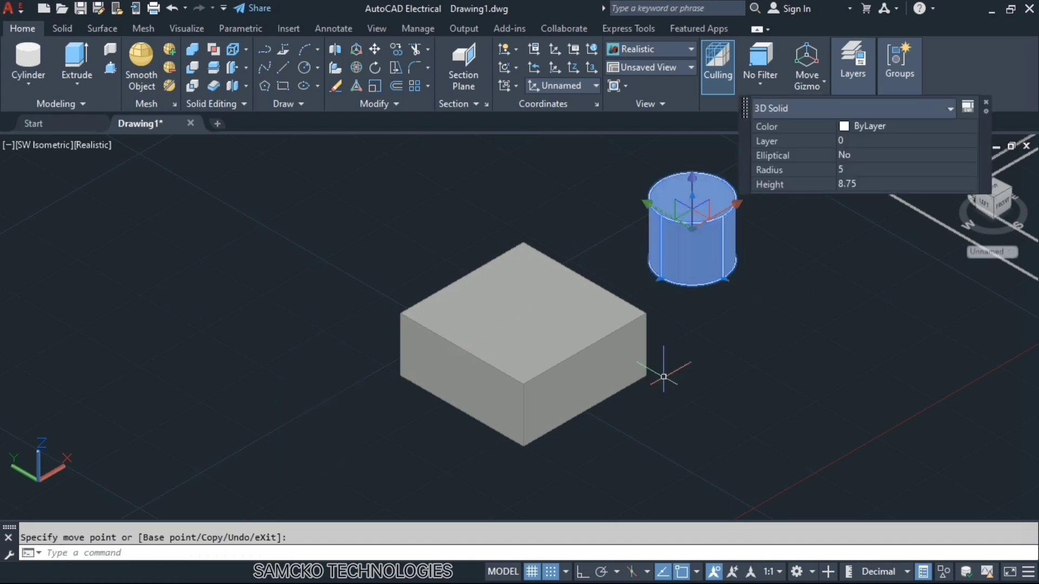
{"action": "left_click", "coordinate": [704, 388]}
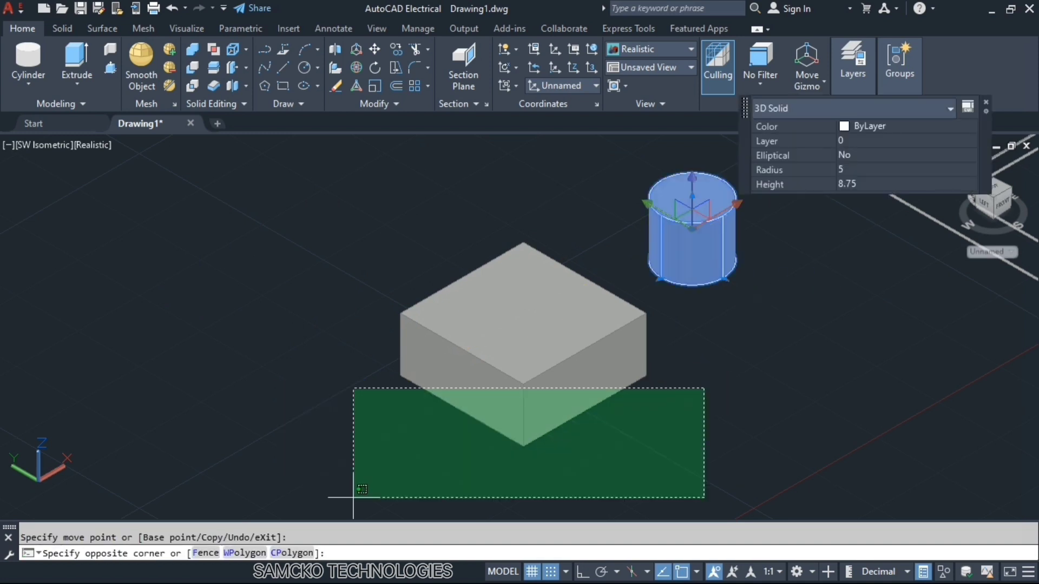
{"action": "key", "text": "Escape"}
{"action": "key", "text": "Escape"}
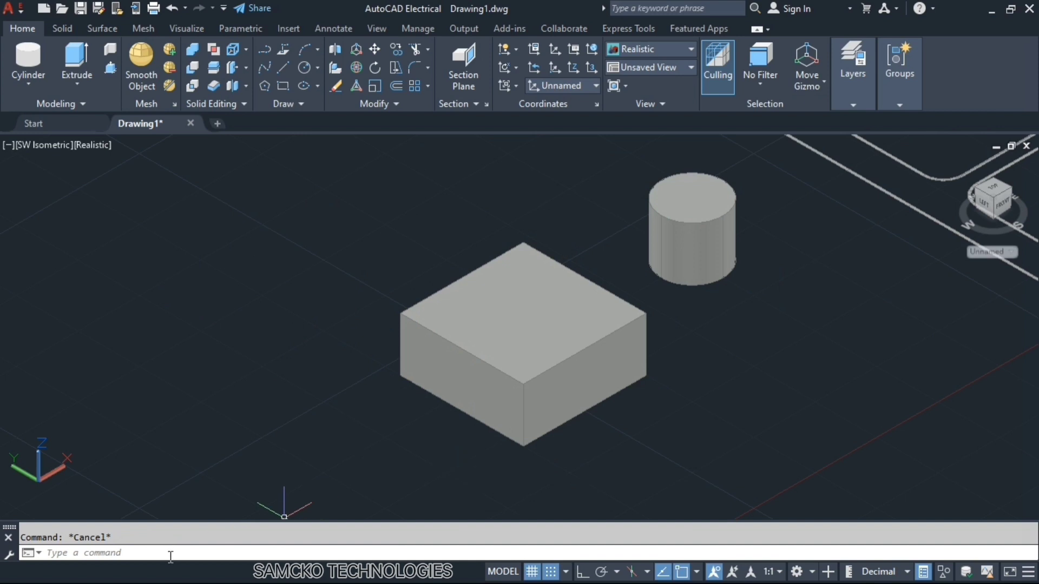
Step: Move the box with 3DMOVE from its upper front corner so that it sits around the base of the cylinder
{"action": "type", "text": "3D"}
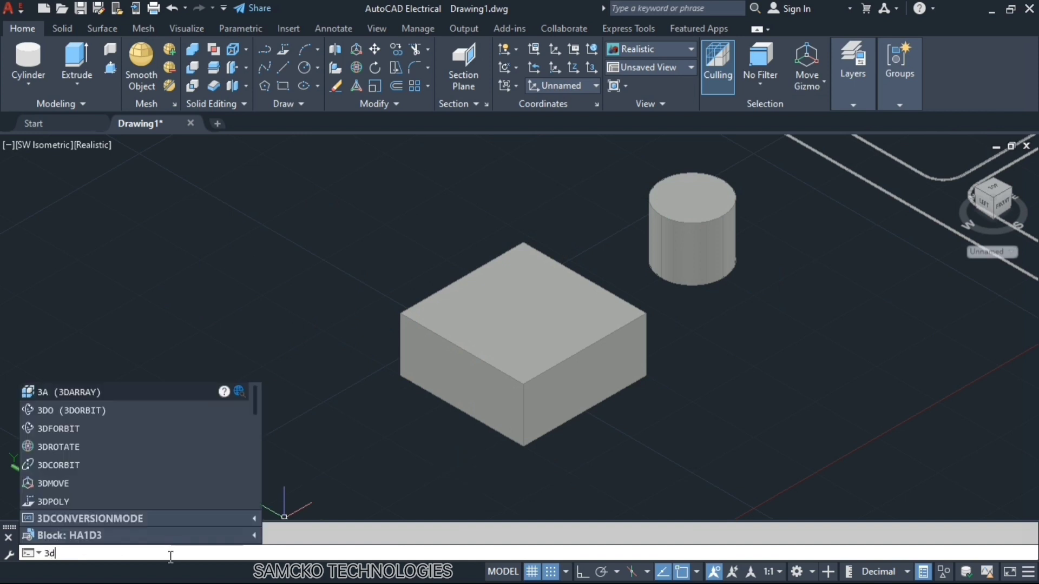
{"action": "type", "text": "MOVE"}
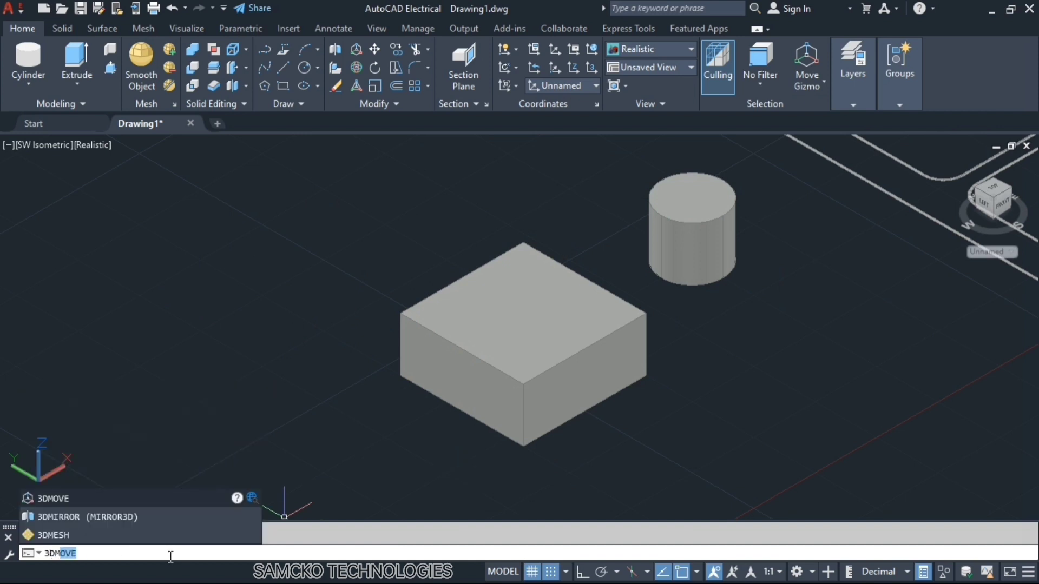
{"action": "key", "text": "Return"}
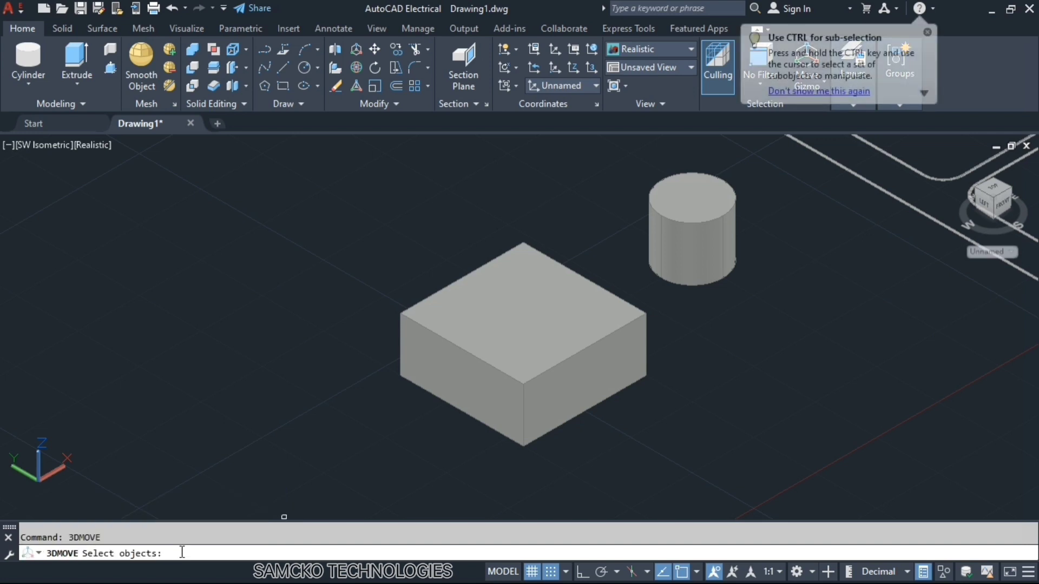
{"action": "left_click", "coordinate": [504, 320]}
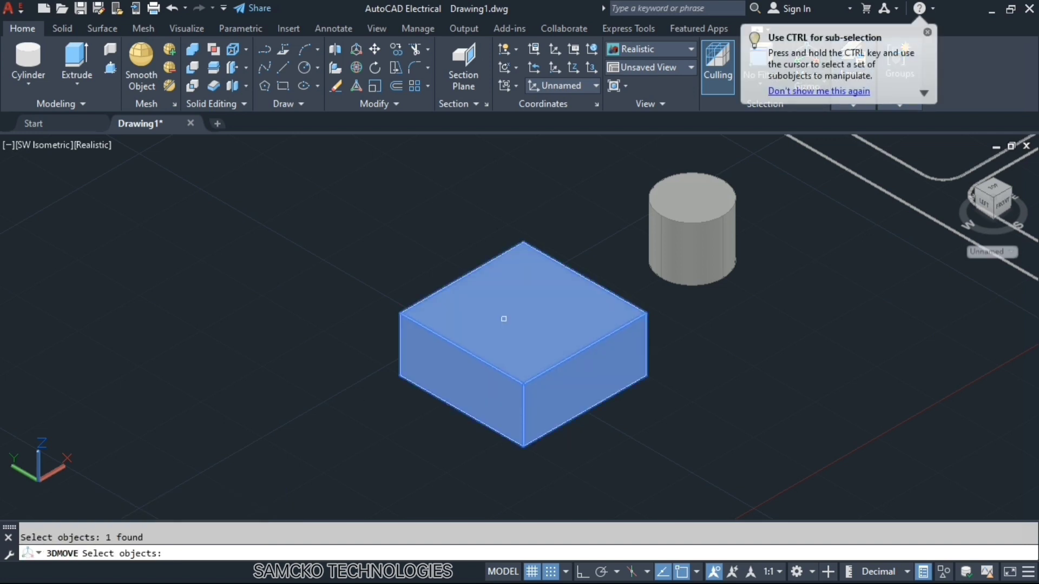
{"action": "key", "text": "Return"}
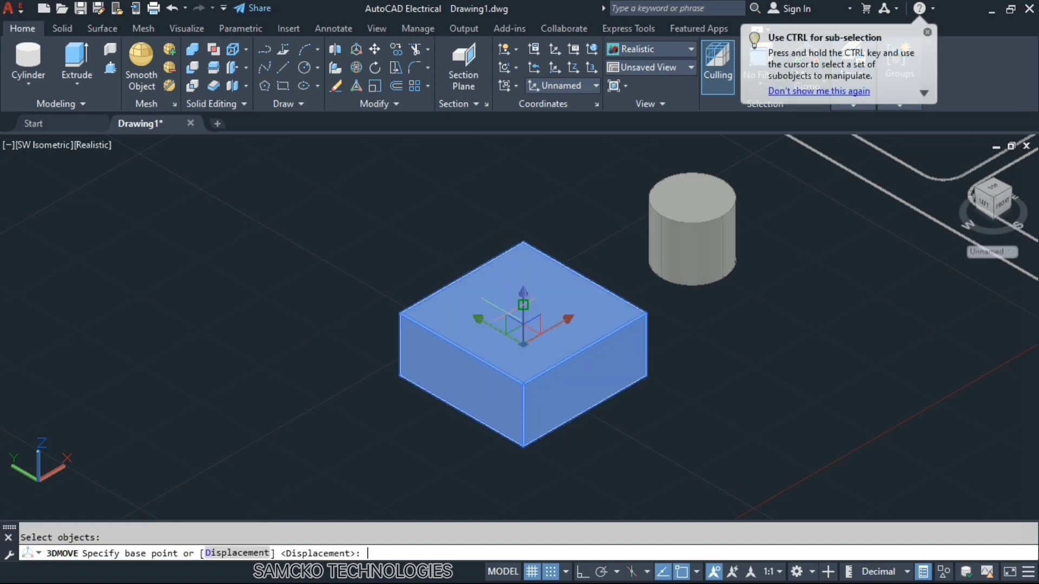
{"action": "left_click", "coordinate": [523, 385]}
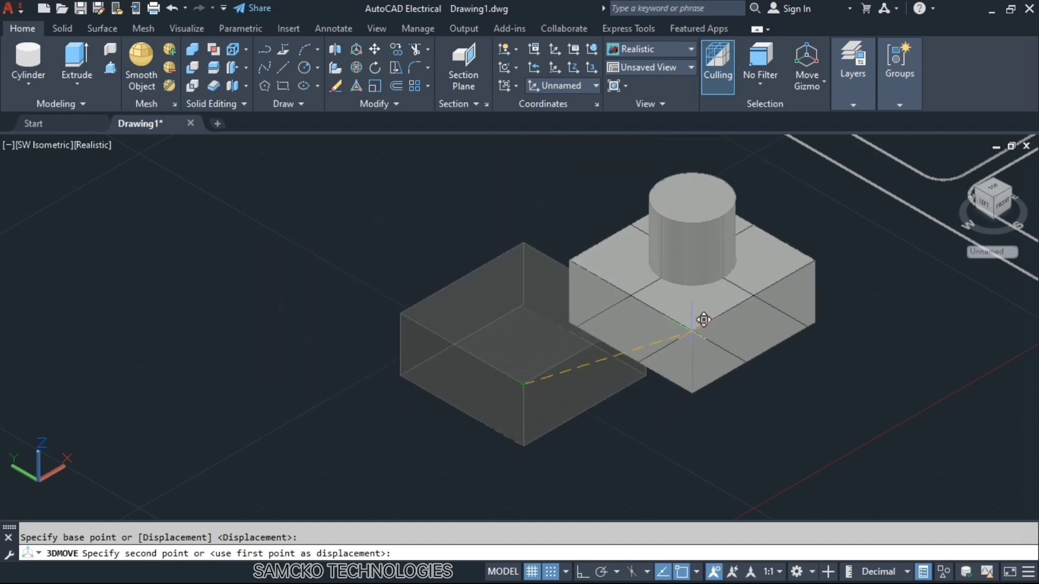
{"action": "left_click", "coordinate": [693, 332]}
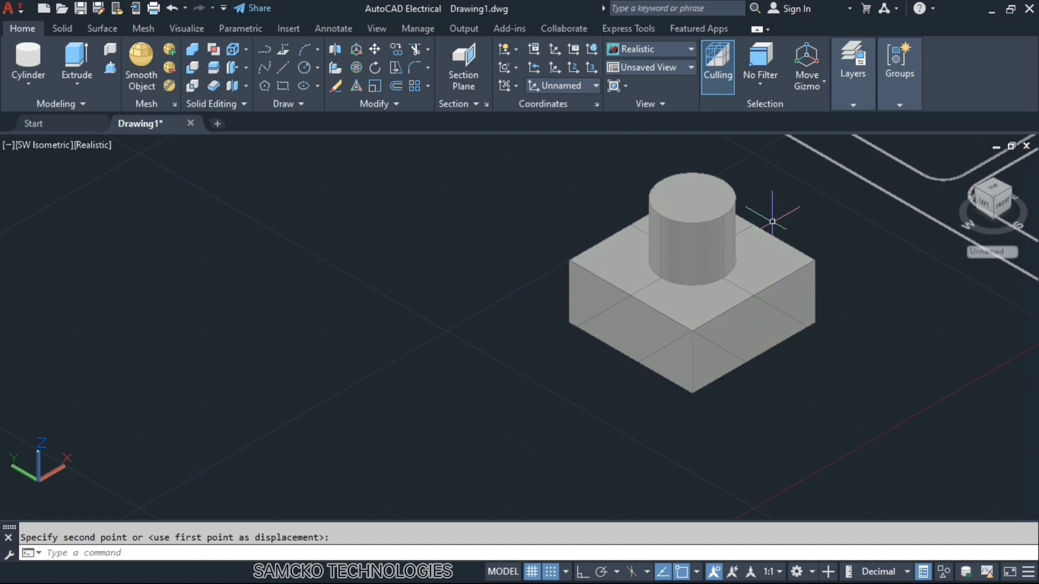
{"action": "middle_click_drag", "start_coordinate": [776, 227], "coordinate": [530, 342]}
{"action": "key", "text": "Escape"}
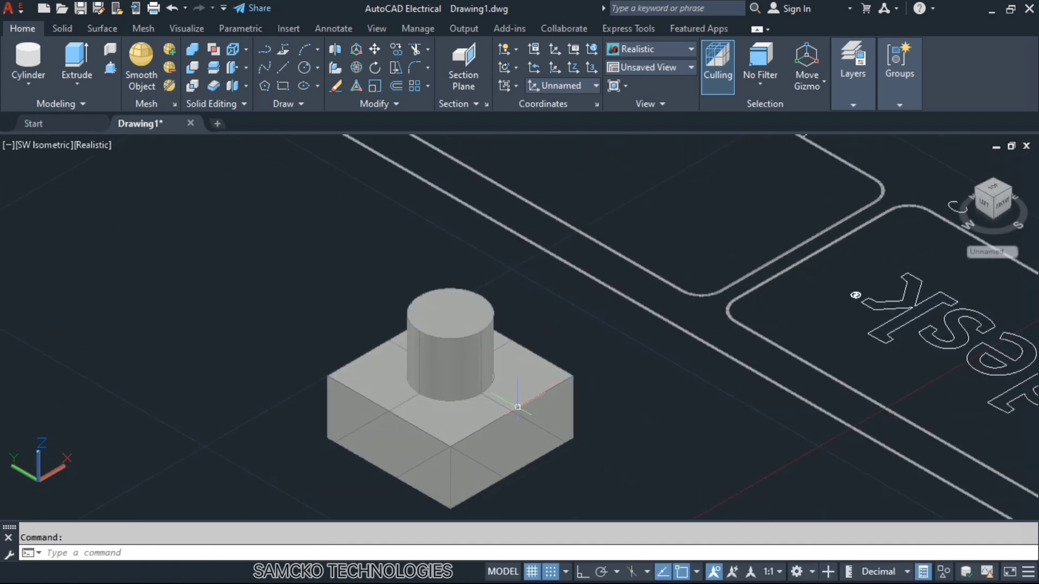
{"action": "scroll", "coordinate": [485, 403], "scroll_direction": "up", "scroll_amount": 4}
{"action": "scroll", "coordinate": [521, 447], "scroll_direction": "down", "scroll_amount": 5}
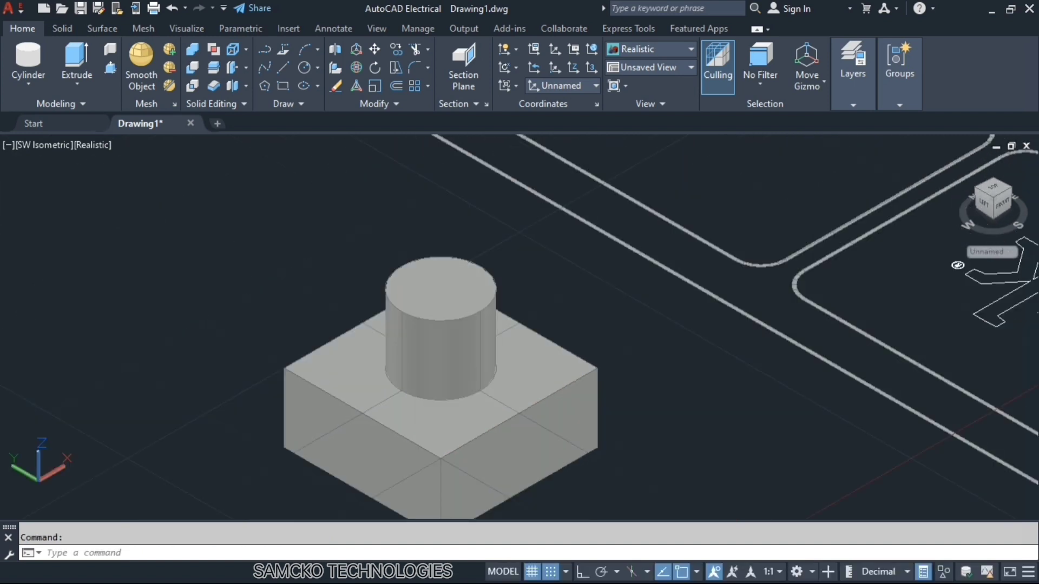
{"action": "middle_click_drag", "start_coordinate": [456, 348], "coordinate": [633, 232]}
{"action": "key", "text": "Escape"}
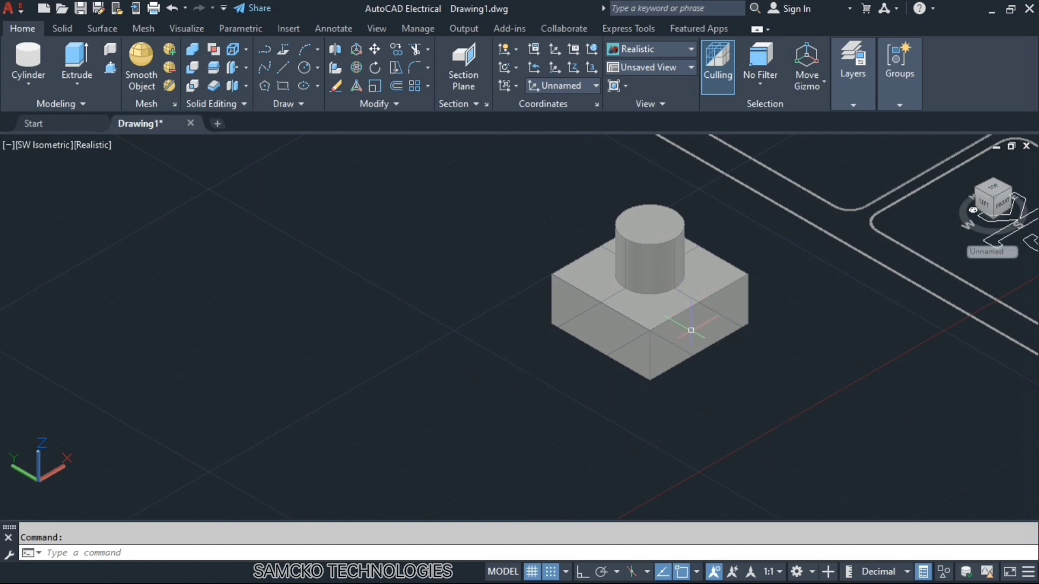
Step: Erase the box and the cylinder from the drawing
{"action": "left_click", "coordinate": [671, 318]}
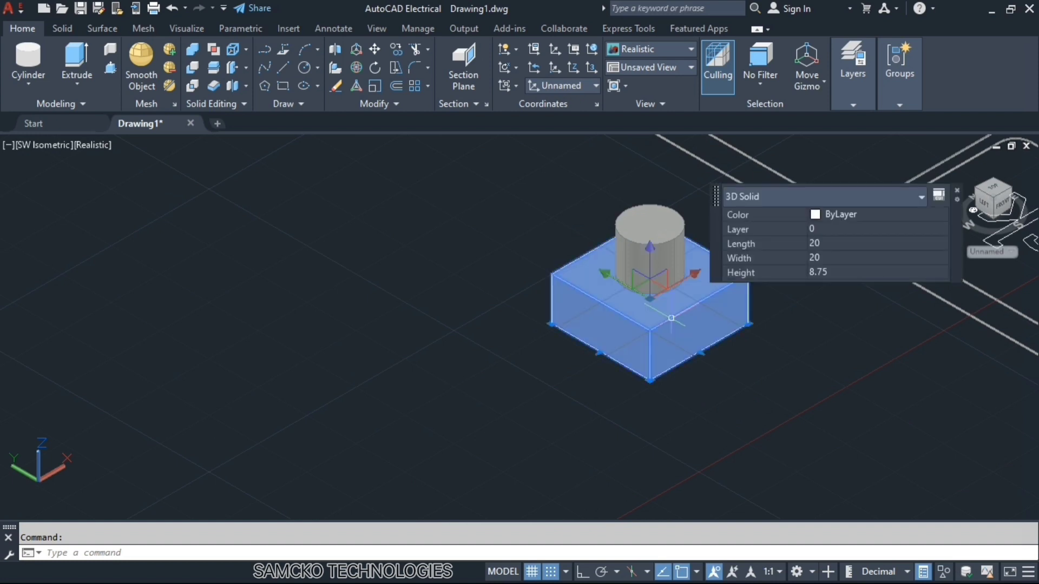
{"action": "key", "text": "Delete"}
{"action": "left_click", "coordinate": [636, 259]}
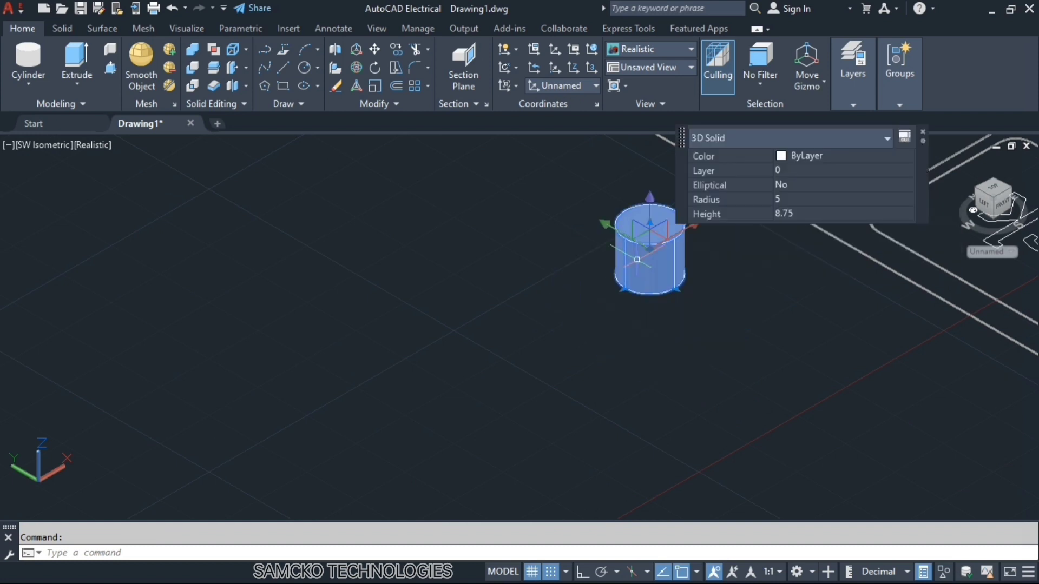
{"action": "key", "text": "Delete"}
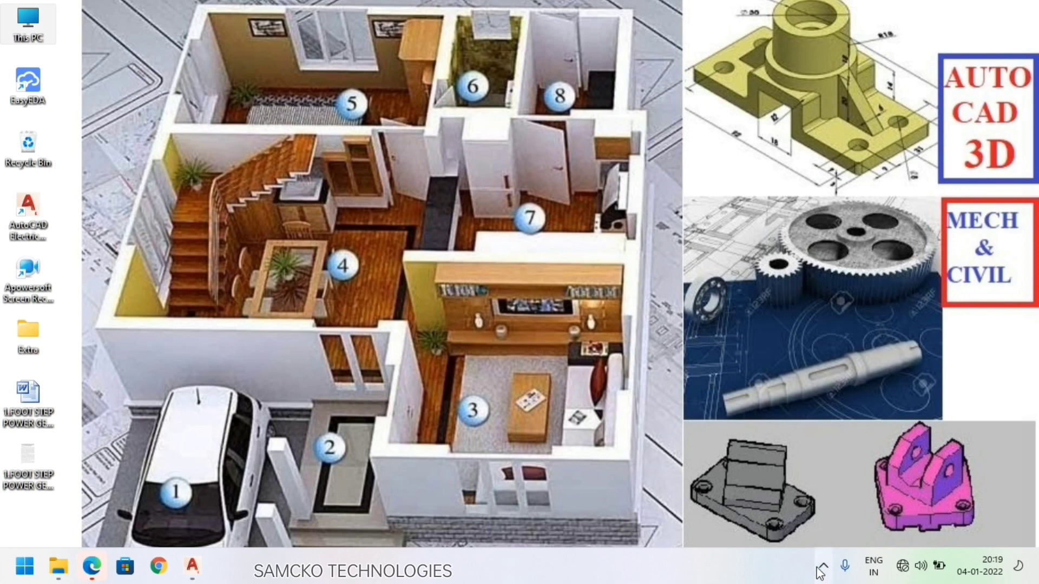
{"action": "left_click", "coordinate": [824, 568]}
{"action": "right_click", "coordinate": [791, 525]}
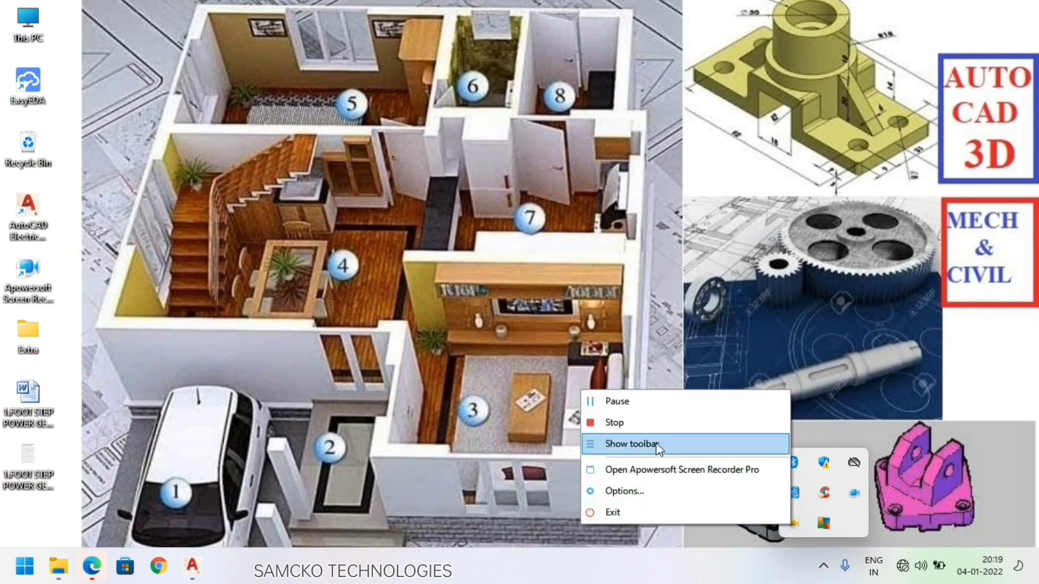
{"action": "left_click", "coordinate": [641, 401]}
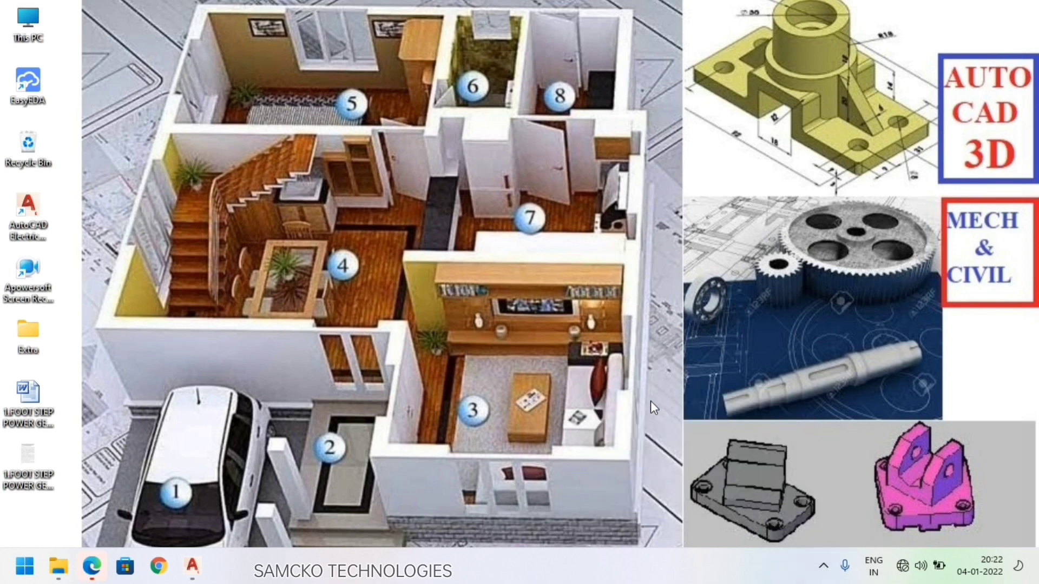
Step: Return to AutoCAD Electrical and set the drawing view to Top
{"action": "left_click", "coordinate": [193, 567]}
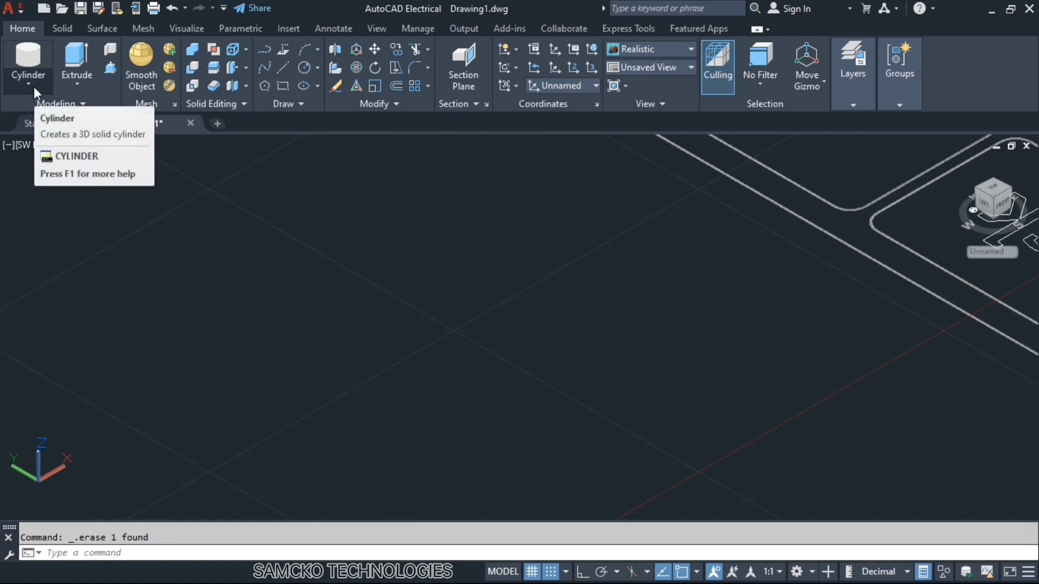
{"action": "left_click", "coordinate": [994, 190]}
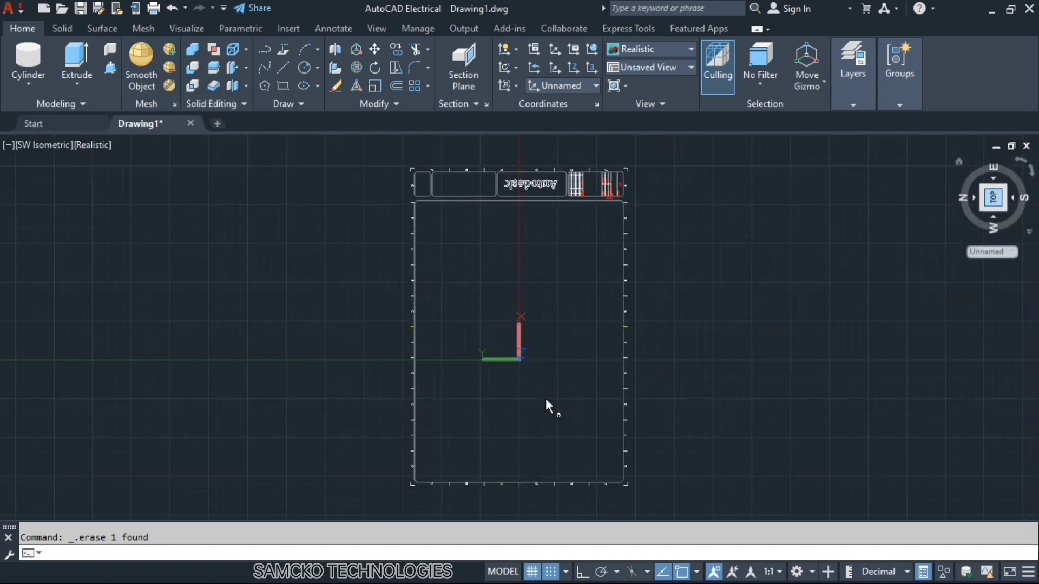
Step: Turn the top view upright and draw a six-sided polygon centred at 0,0, inscribed in a circle
{"action": "left_click", "coordinate": [1032, 172]}
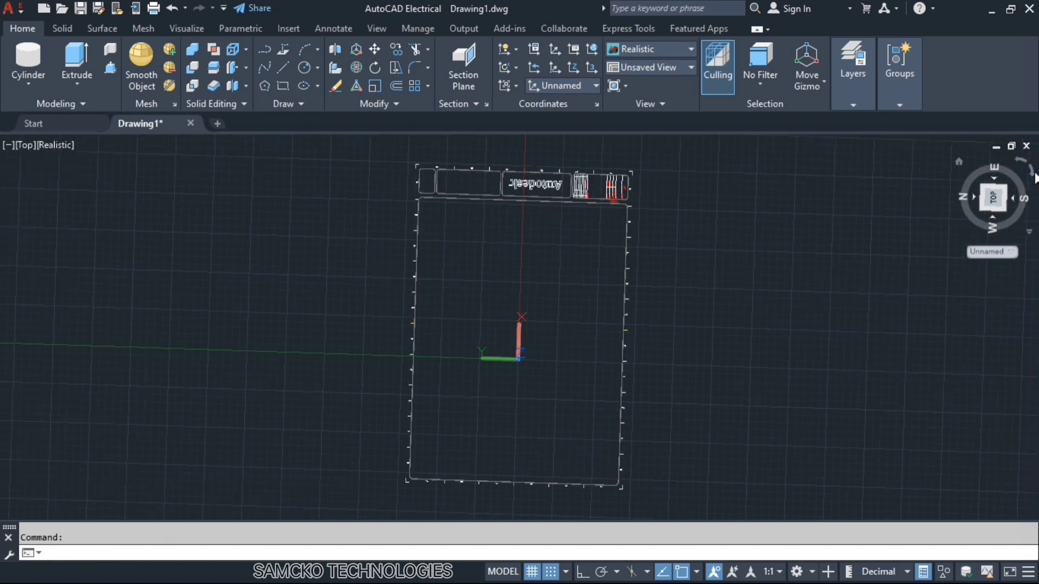
{"action": "scroll", "coordinate": [497, 338], "scroll_direction": "up", "scroll_amount": 5}
{"action": "scroll", "coordinate": [496, 338], "scroll_direction": "up", "scroll_amount": 2}
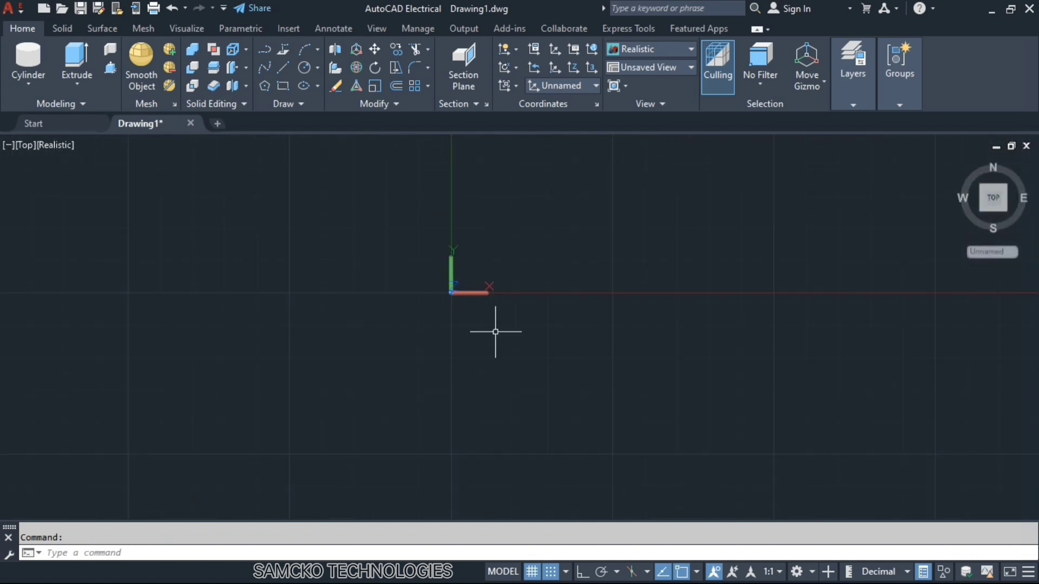
{"action": "left_click", "coordinate": [265, 85]}
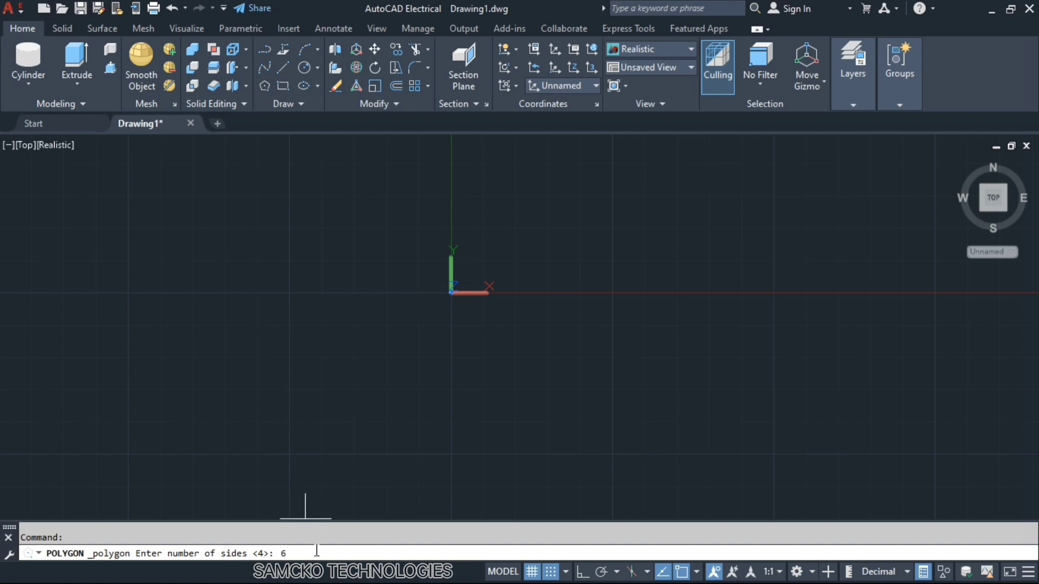
{"action": "key", "text": "Return"}
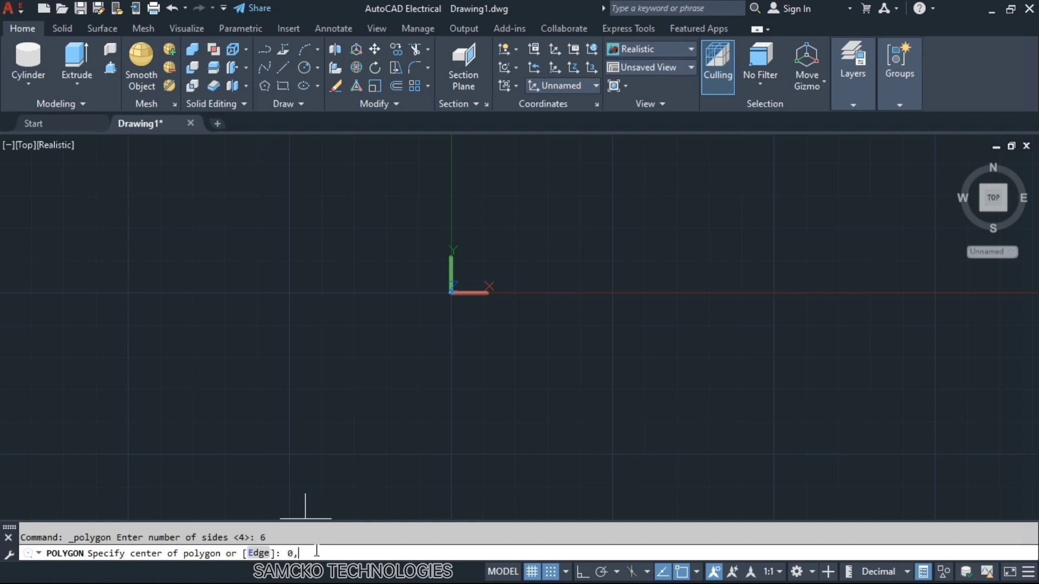
{"action": "type", "text": "0,0"}
{"action": "key", "text": "Return"}
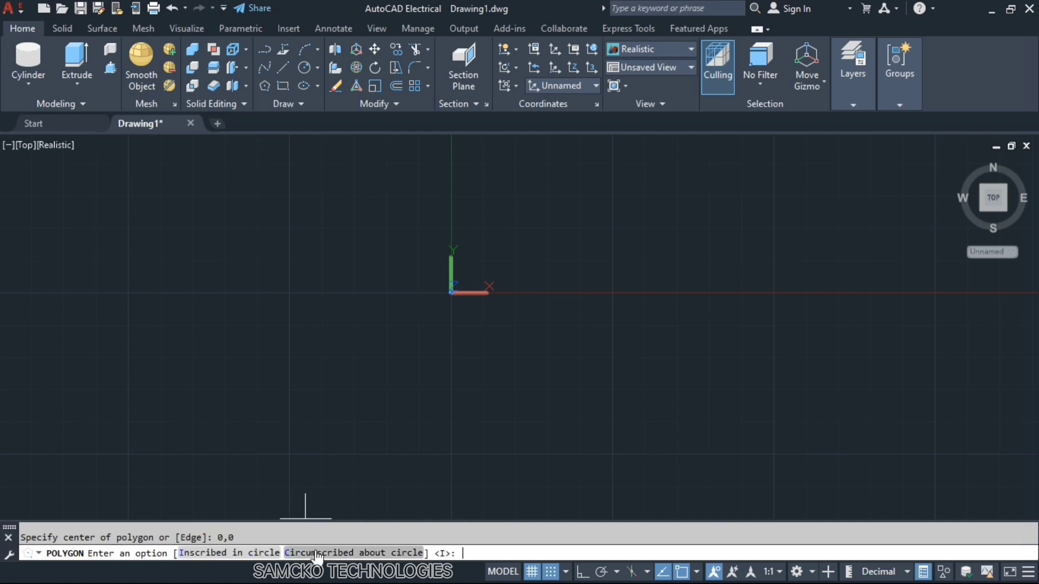
{"action": "left_click", "coordinate": [209, 553]}
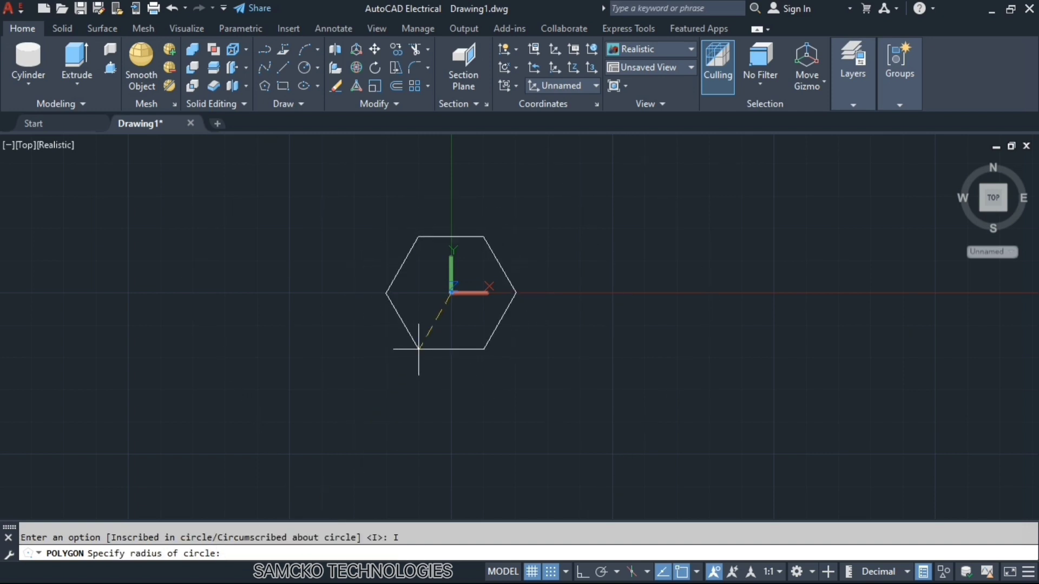
{"action": "left_click", "coordinate": [419, 349]}
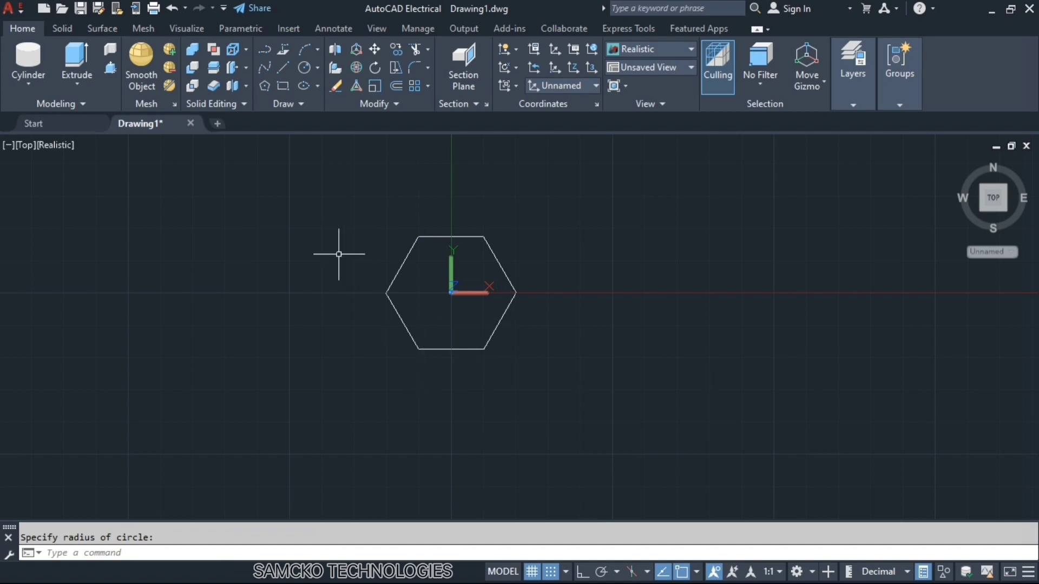
Step: Draw a circle centred at 0,0 inside the hexagon, clearly smaller than the hexagon
{"action": "left_click", "coordinate": [302, 70]}
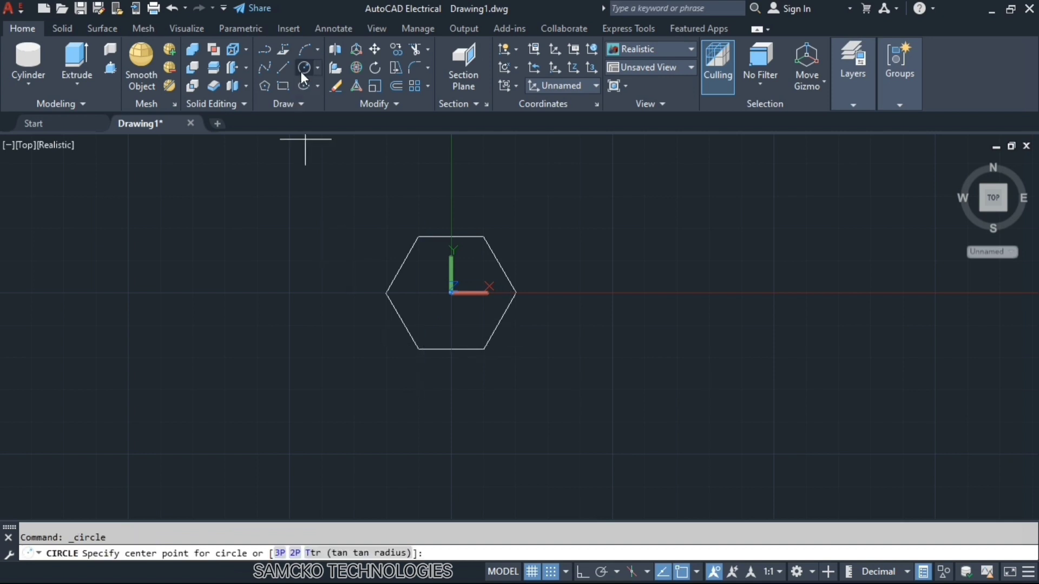
{"action": "type", "text": "0,0"}
{"action": "key", "text": "Return"}
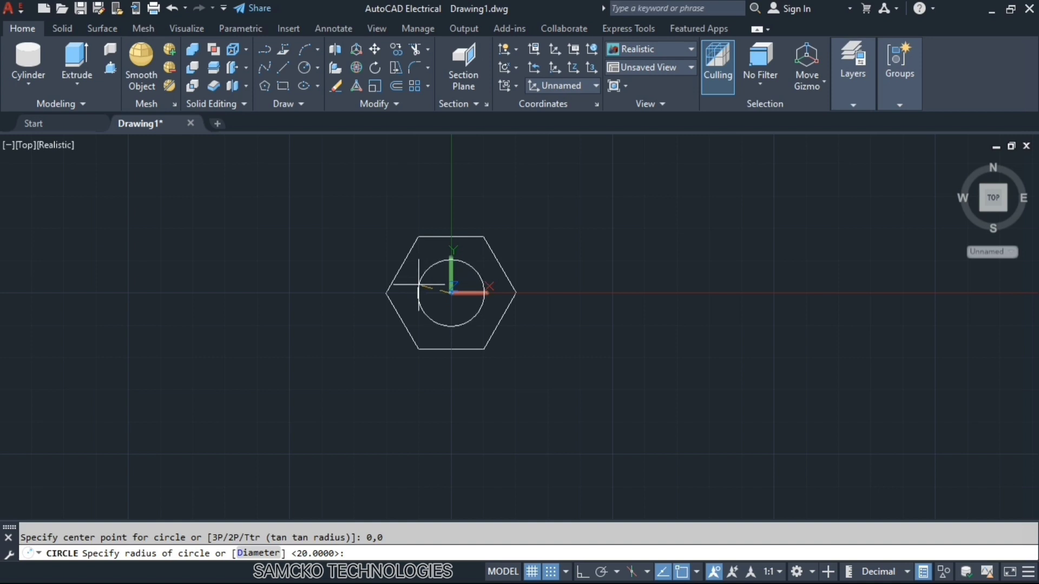
{"action": "left_click", "coordinate": [423, 285]}
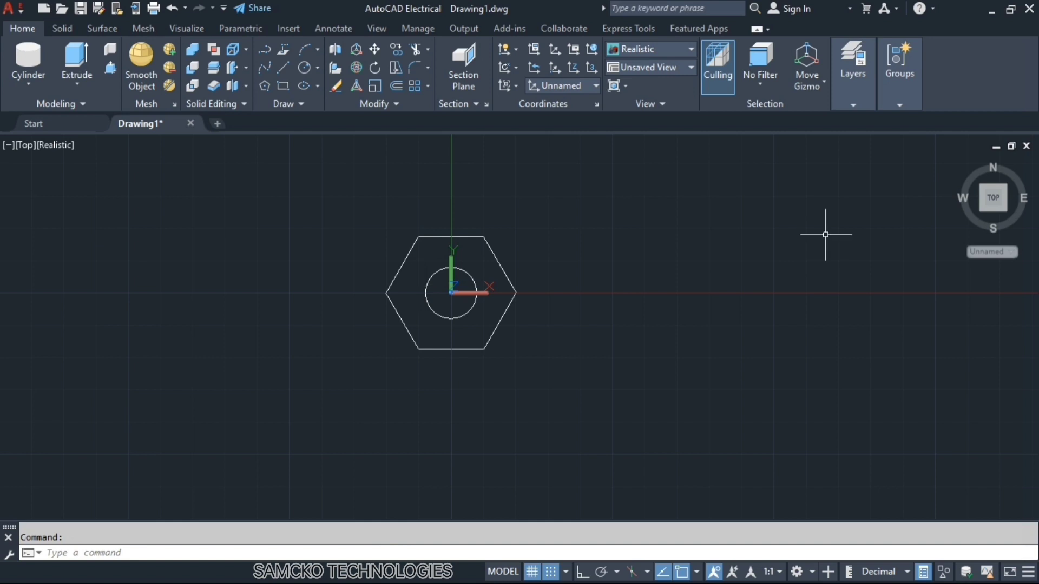
Step: Switch to the SW isometric view and extrude the hexagon a short distance upward to form the bolt head
{"action": "left_click", "coordinate": [982, 209]}
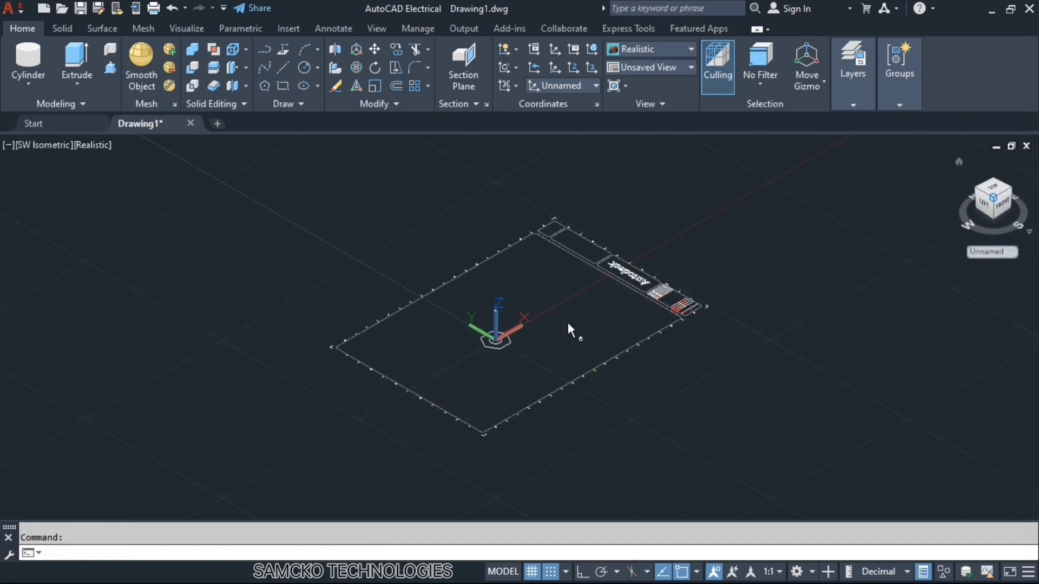
{"action": "scroll", "coordinate": [499, 343], "scroll_direction": "up", "scroll_amount": 5}
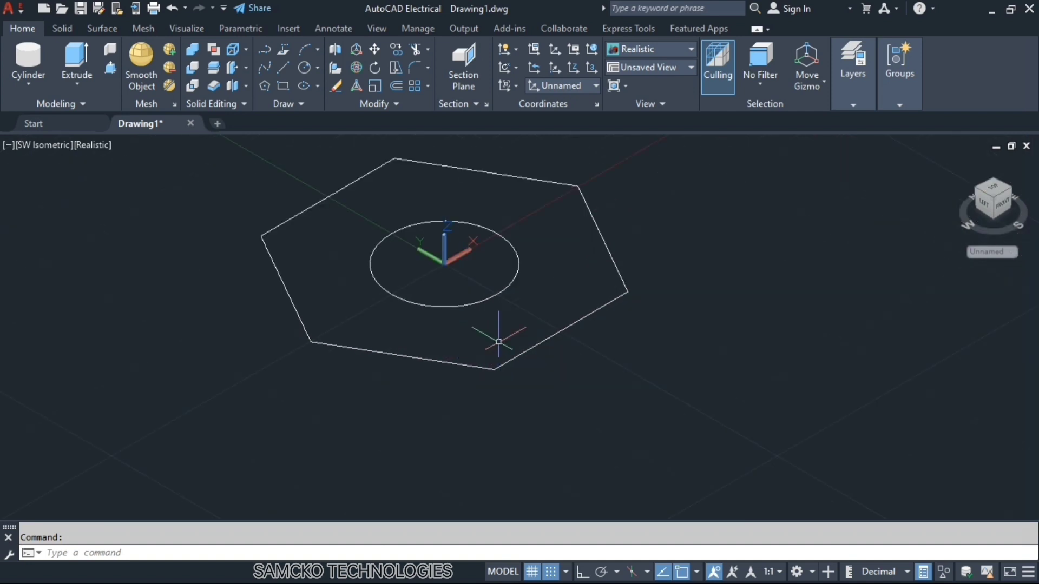
{"action": "left_click", "coordinate": [74, 57]}
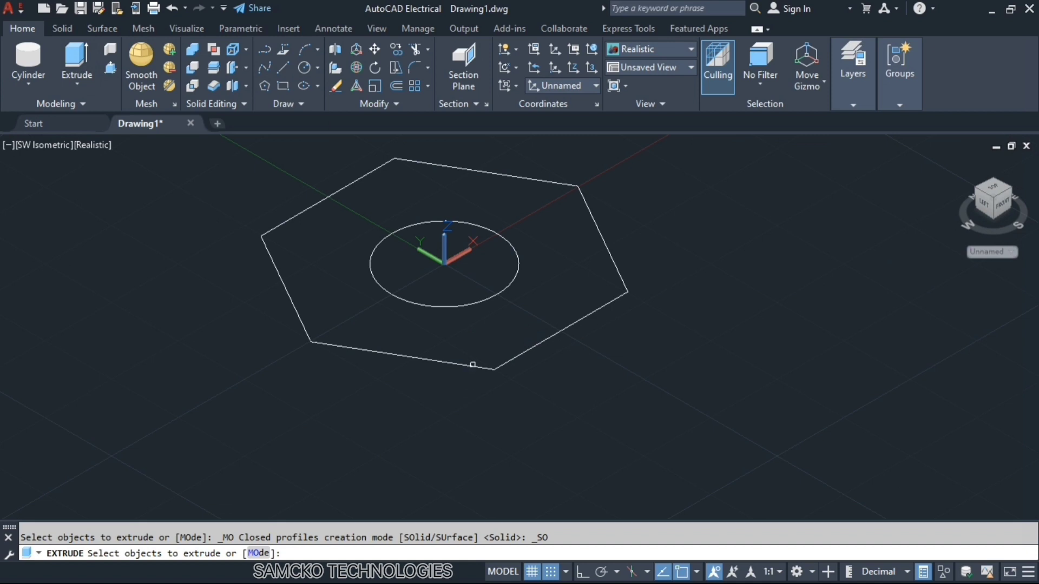
{"action": "left_click", "coordinate": [473, 365]}
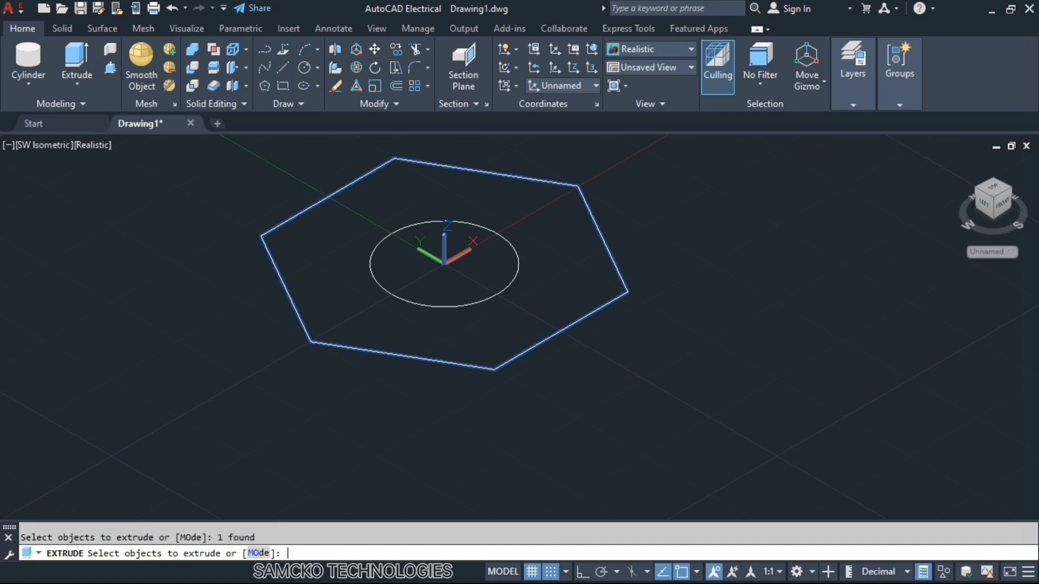
{"action": "key", "text": "Return"}
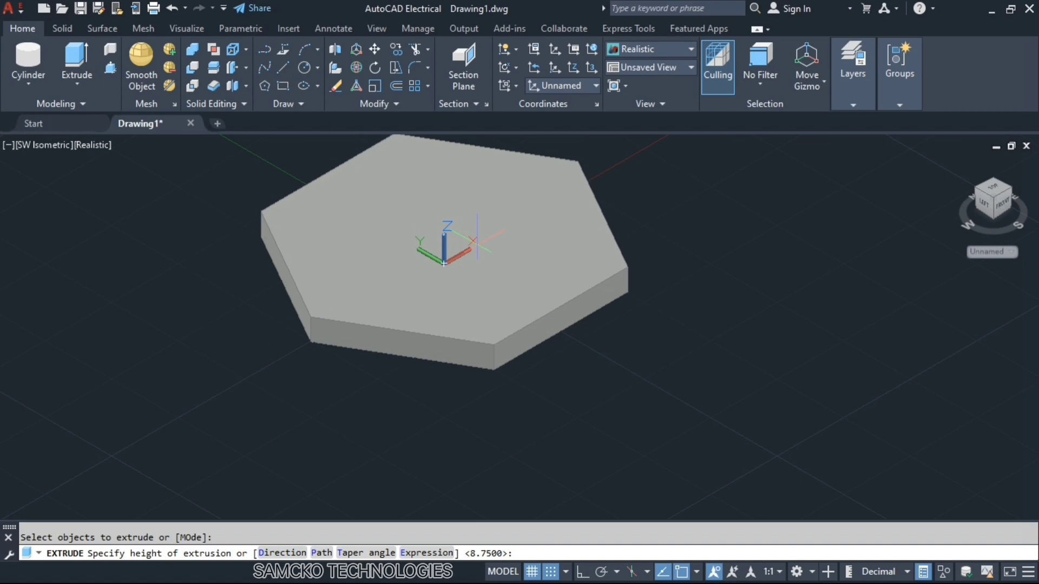
{"action": "left_click", "coordinate": [444, 263]}
Step: Extend the circle downward from the underside of the hexagonal head with Presspull to form the bolt shank
{"action": "middle_click_drag", "start_coordinate": [457, 313], "coordinate": [460, 222]}
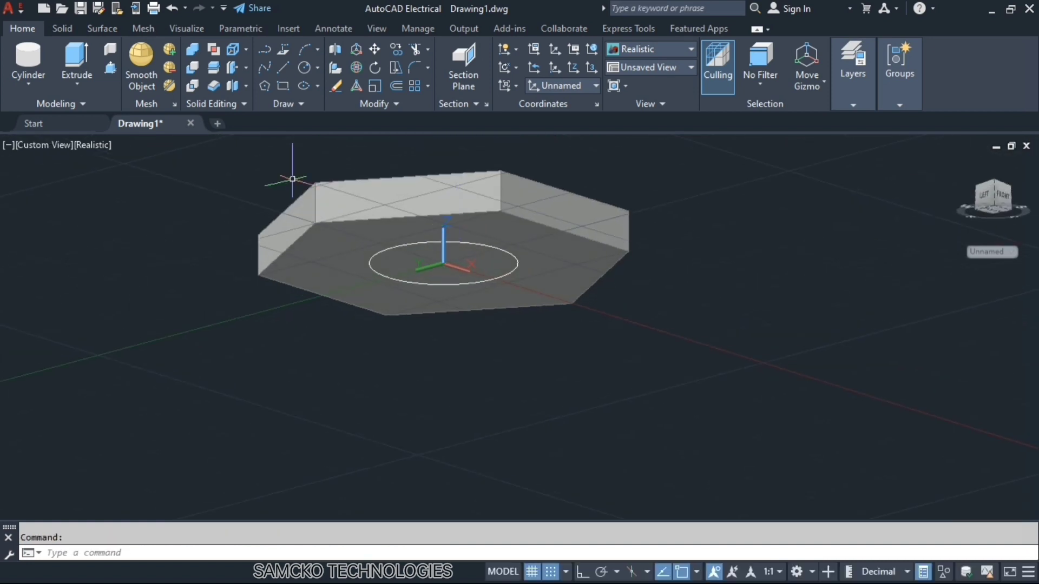
{"action": "left_click", "coordinate": [111, 67]}
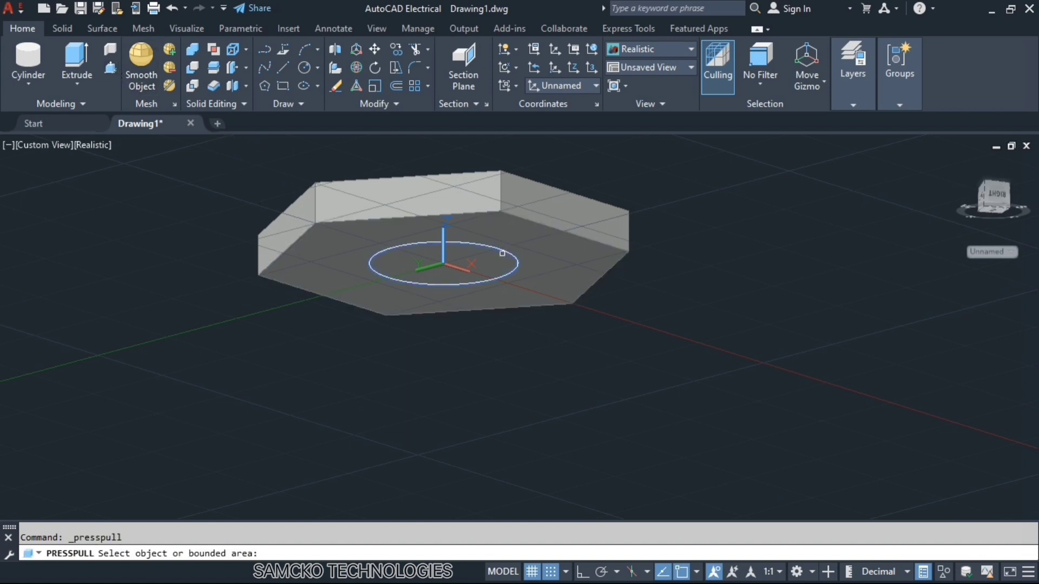
{"action": "left_click", "coordinate": [502, 253]}
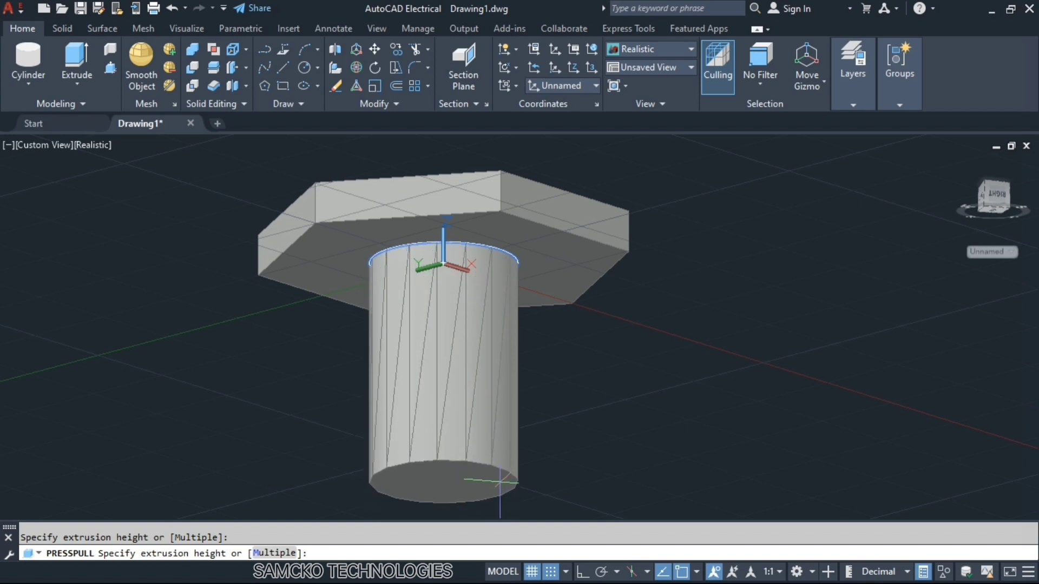
{"action": "left_click", "coordinate": [479, 501]}
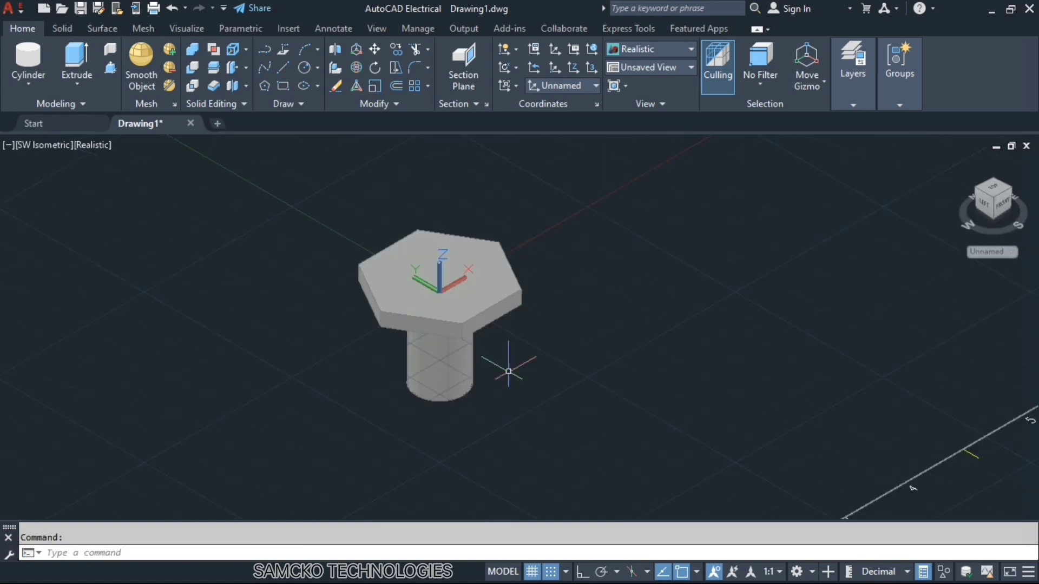
Step: Enlarge the bolt uniformly with 3DSCALE, using the right-hand corner of the head's top face as the base point
{"action": "type", "text": "3Ds"}
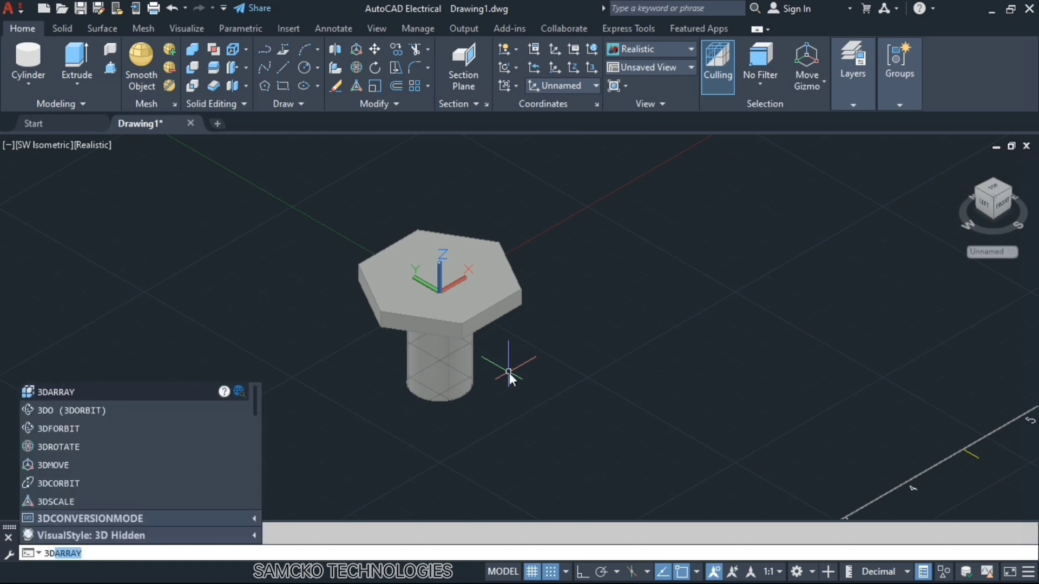
{"action": "key", "text": "Return"}
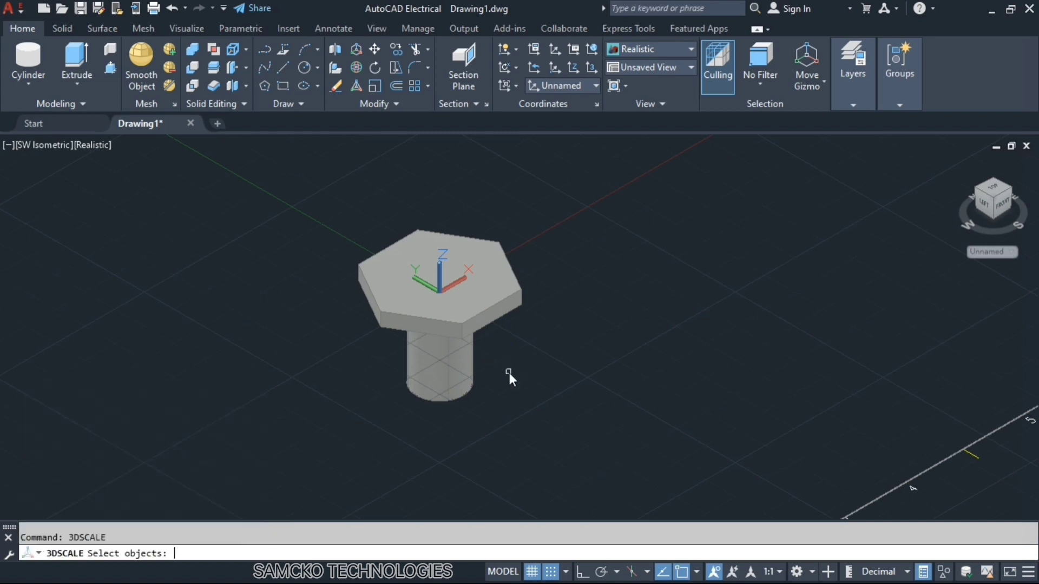
{"action": "left_click", "coordinate": [494, 291]}
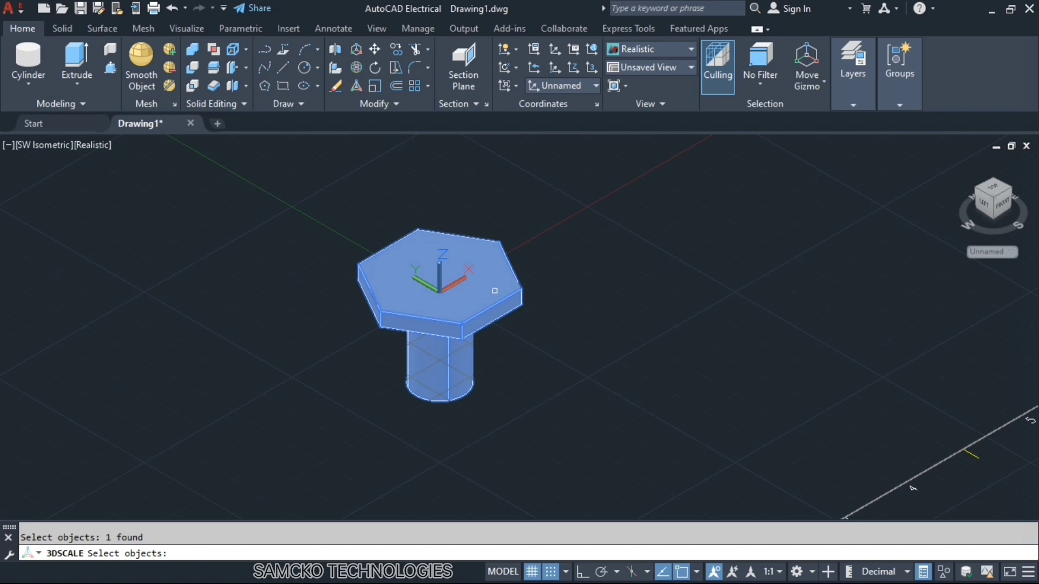
{"action": "key", "text": "Return"}
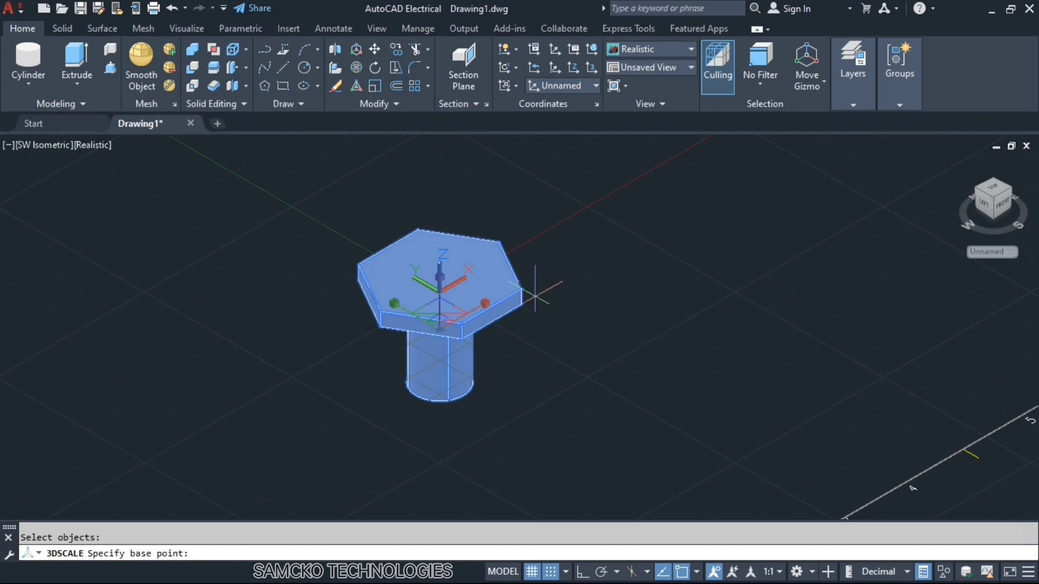
{"action": "left_click", "coordinate": [521, 290]}
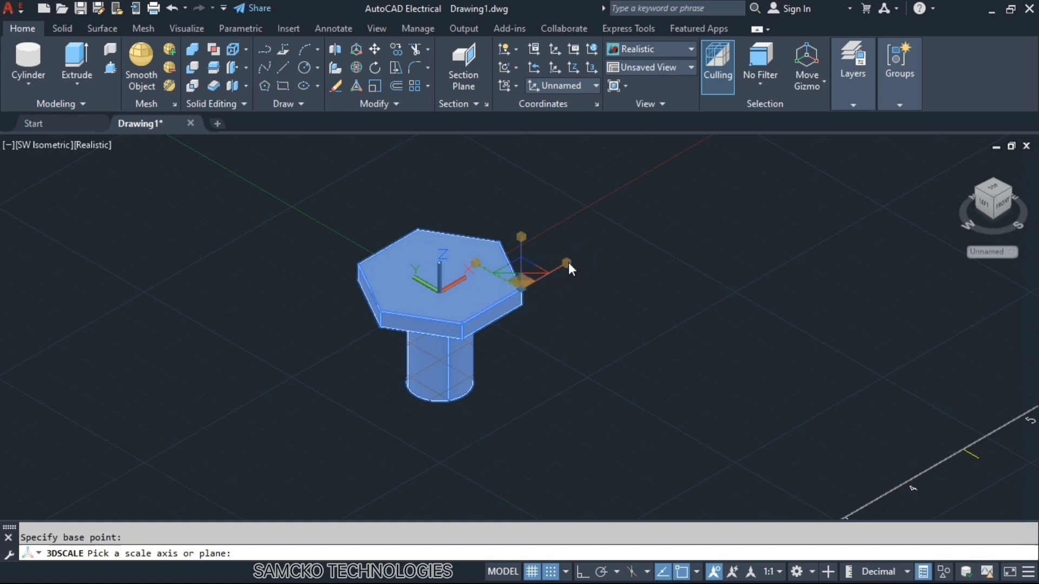
{"action": "left_click", "coordinate": [569, 262]}
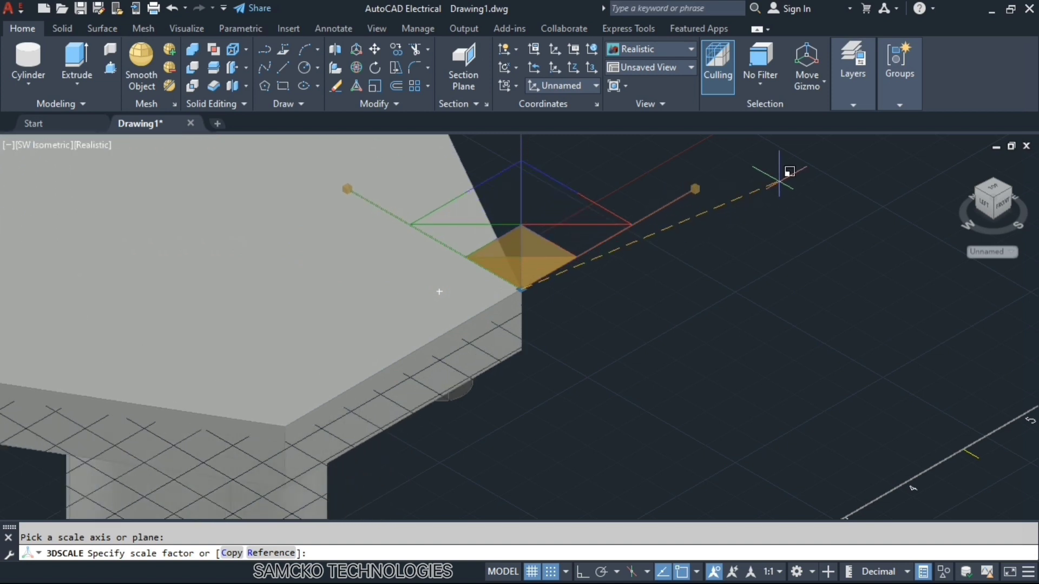
{"action": "left_click", "coordinate": [676, 228]}
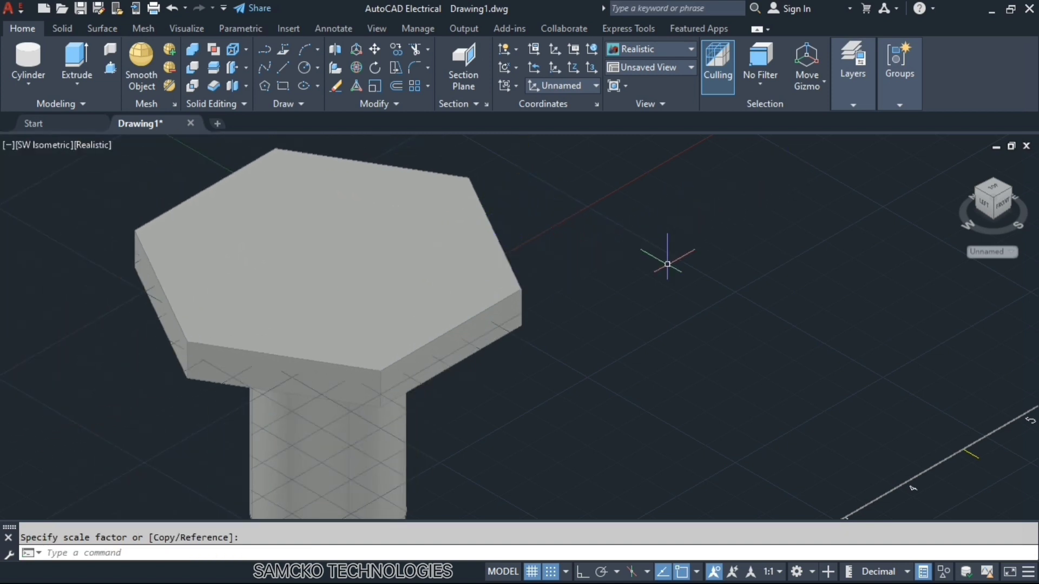
Step: Create a much smaller scaled copy of the bolt with 3DSCALE's Copy option, based at the right-hand corner of the head's top face
{"action": "scroll", "coordinate": [672, 255], "scroll_direction": "down", "scroll_amount": 5}
{"action": "scroll", "coordinate": [603, 274], "scroll_direction": "up", "scroll_amount": 3}
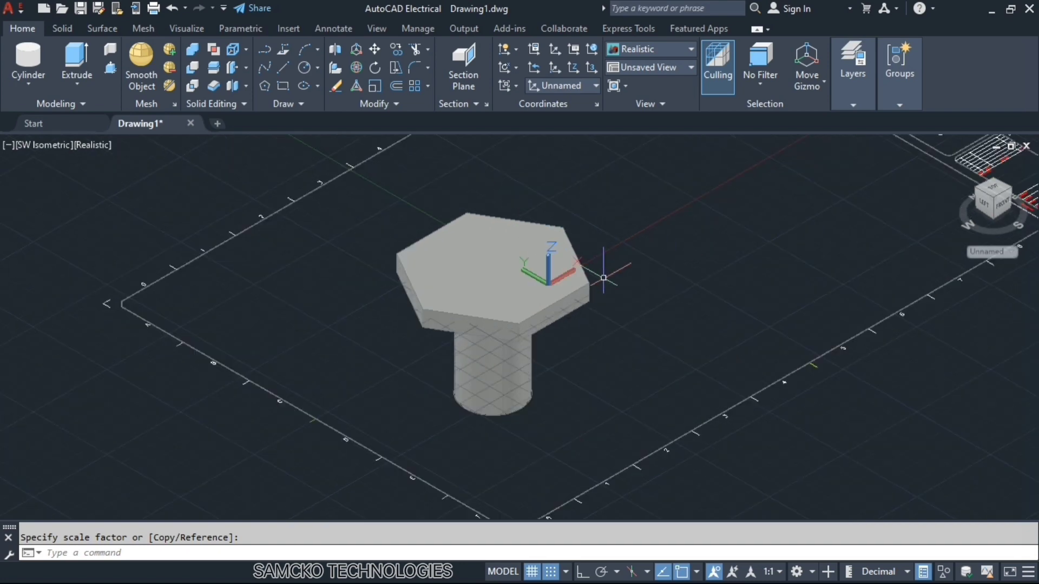
{"action": "middle_click_drag", "start_coordinate": [677, 232], "coordinate": [522, 307]}
{"action": "key", "text": "Escape"}
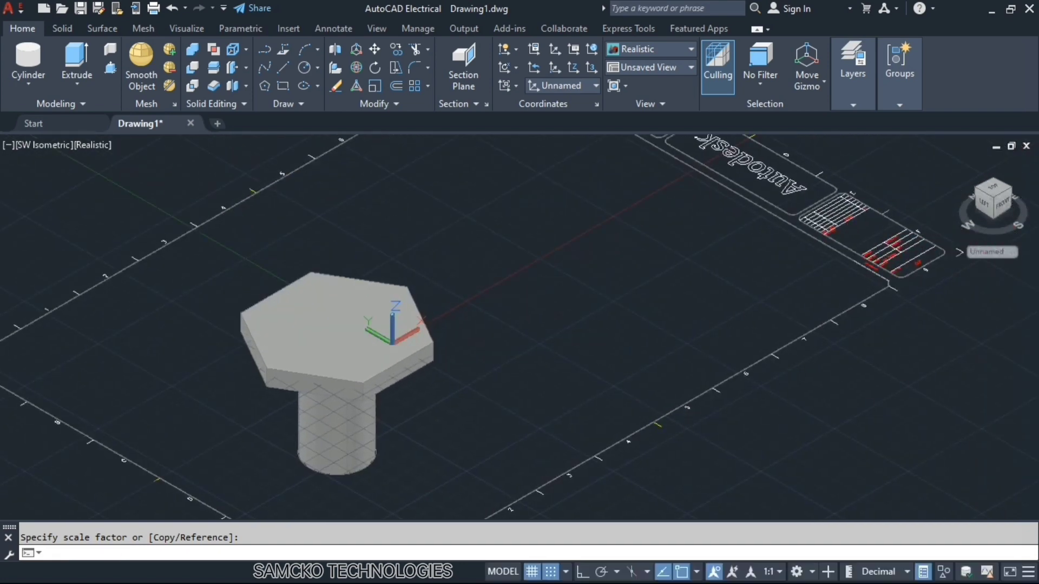
{"action": "key", "text": "Escape"}
{"action": "type", "text": "3Ds"}
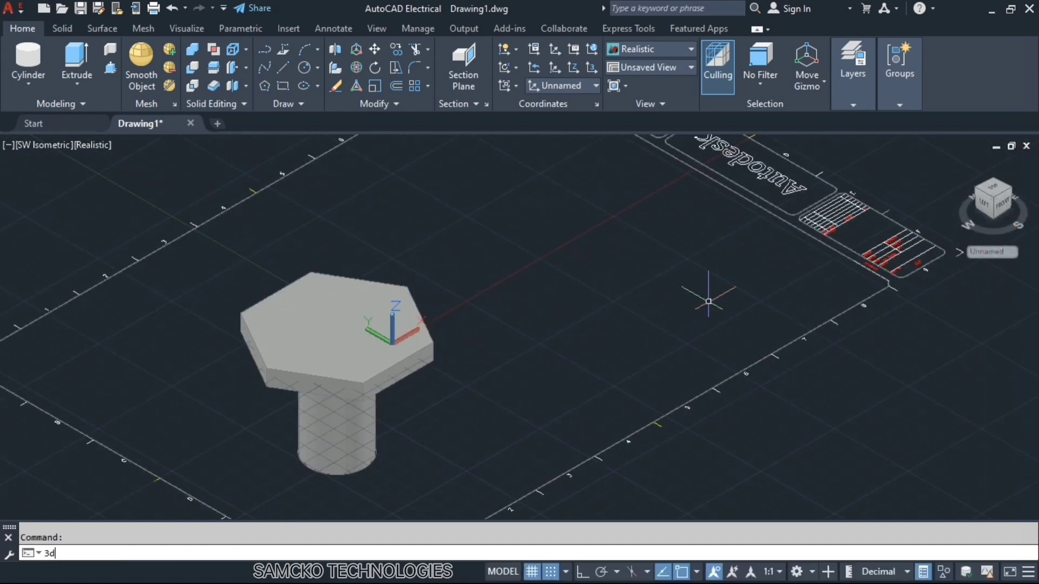
{"action": "key", "text": "Up"}
{"action": "key", "text": "Up"}
{"action": "key", "text": "Up"}
{"action": "key", "text": "Return"}
{"action": "left_click", "coordinate": [312, 341]}
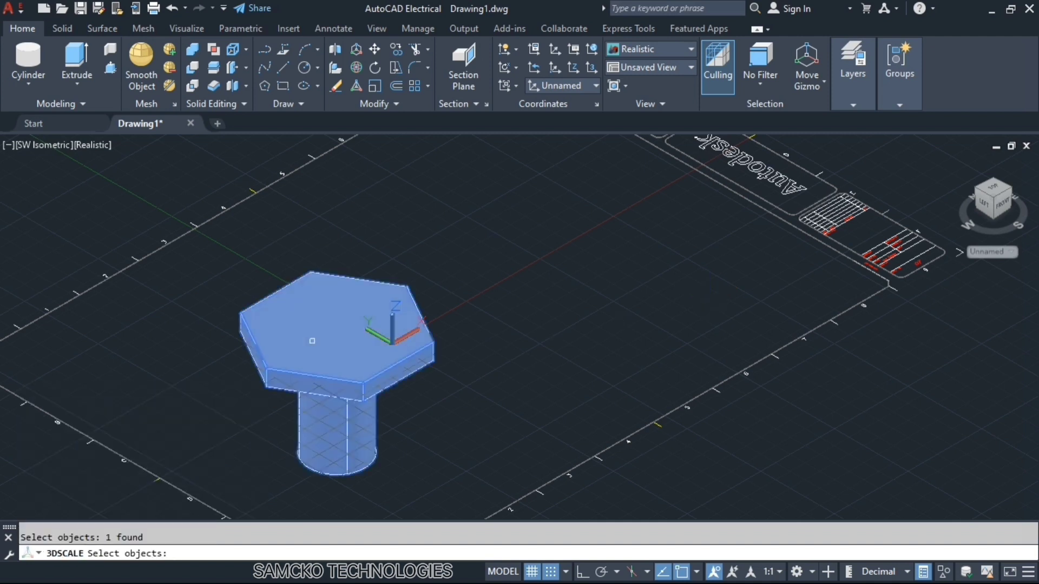
{"action": "key", "text": "Return"}
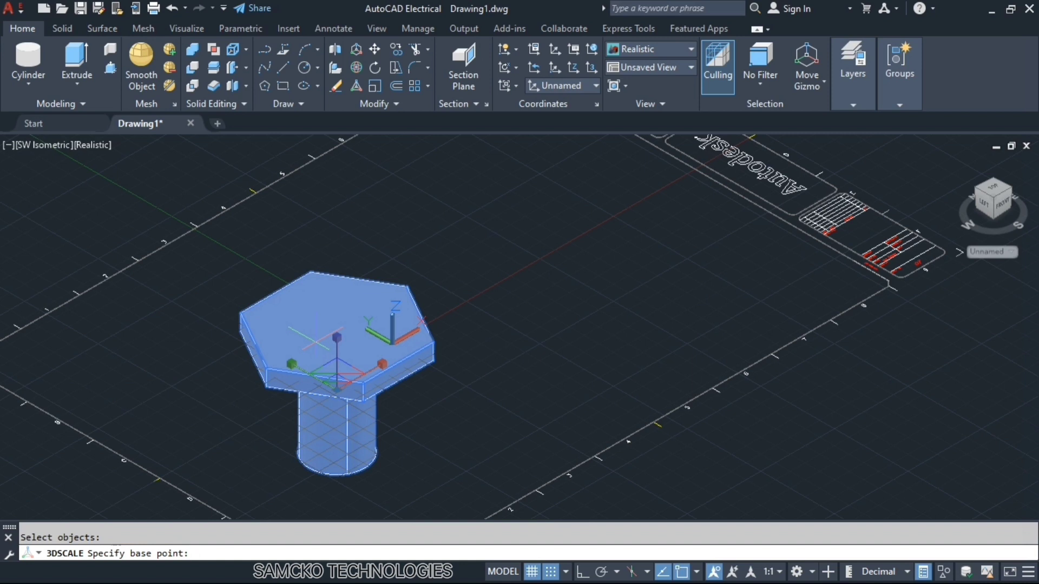
{"action": "left_click", "coordinate": [433, 342]}
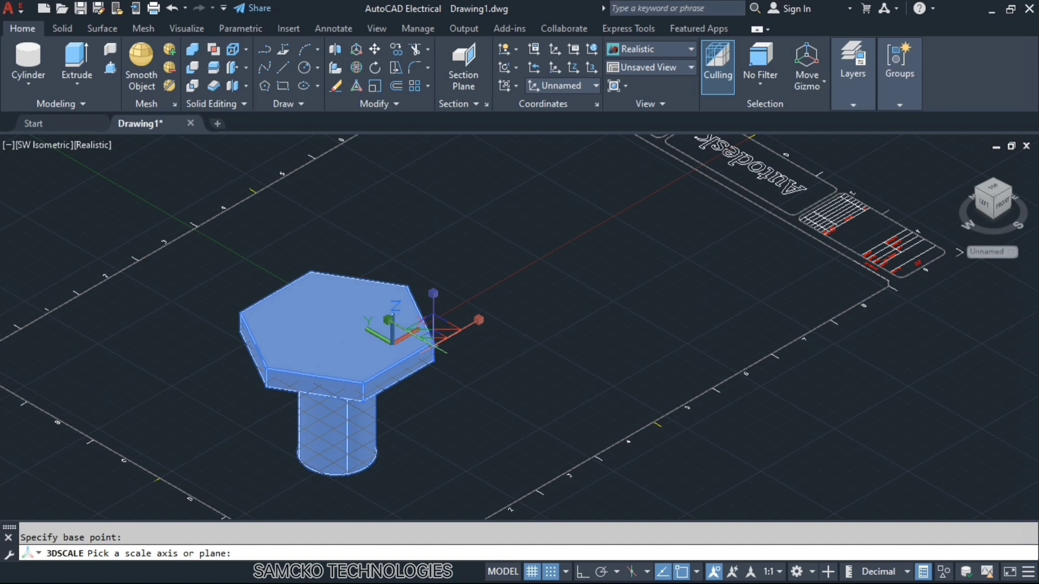
{"action": "left_click", "coordinate": [433, 294]}
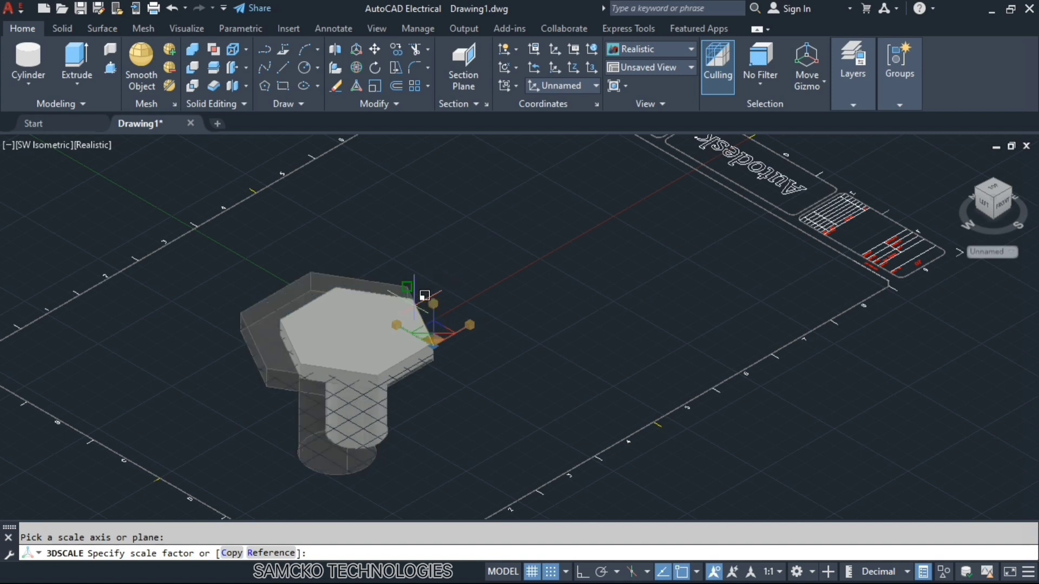
{"action": "left_click", "coordinate": [232, 555]}
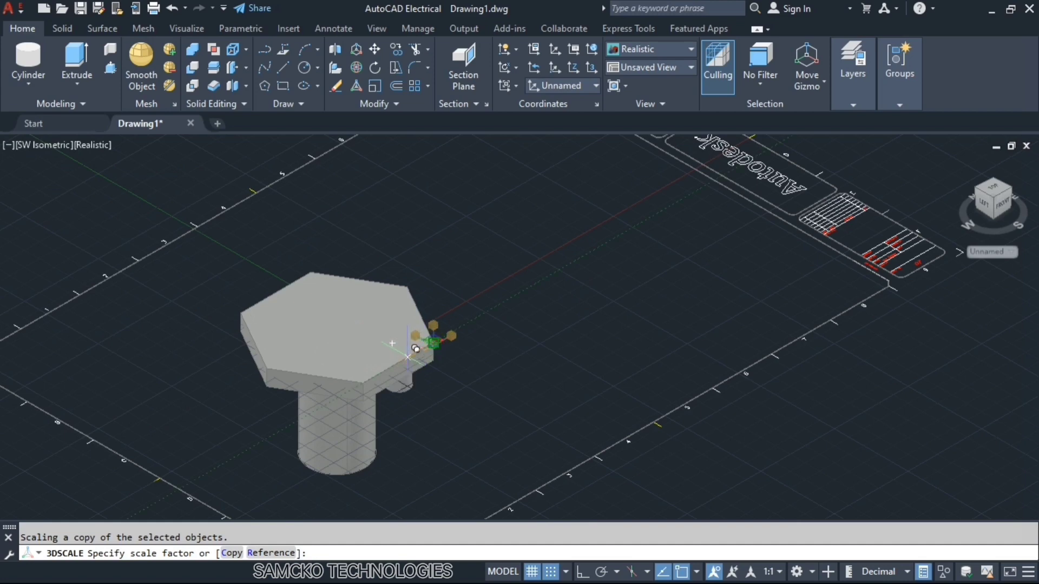
{"action": "left_click", "coordinate": [415, 349]}
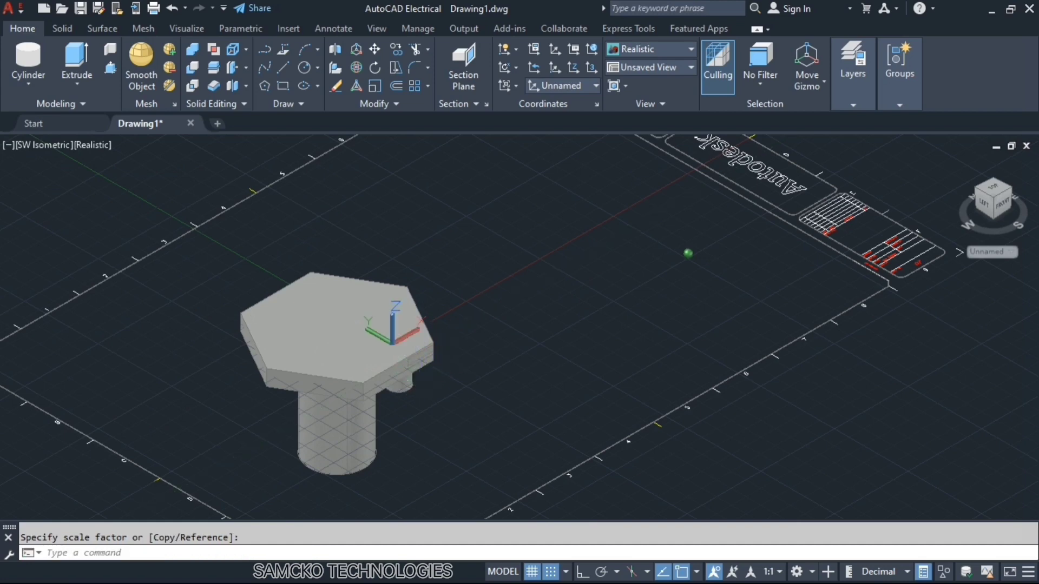
Step: Move the small bolt copy out of the large bolt with 3DMOVE, placing it a short distance to the large bolt's right
{"action": "middle_click_drag", "start_coordinate": [416, 349], "coordinate": [344, 366], "text": "shift"}
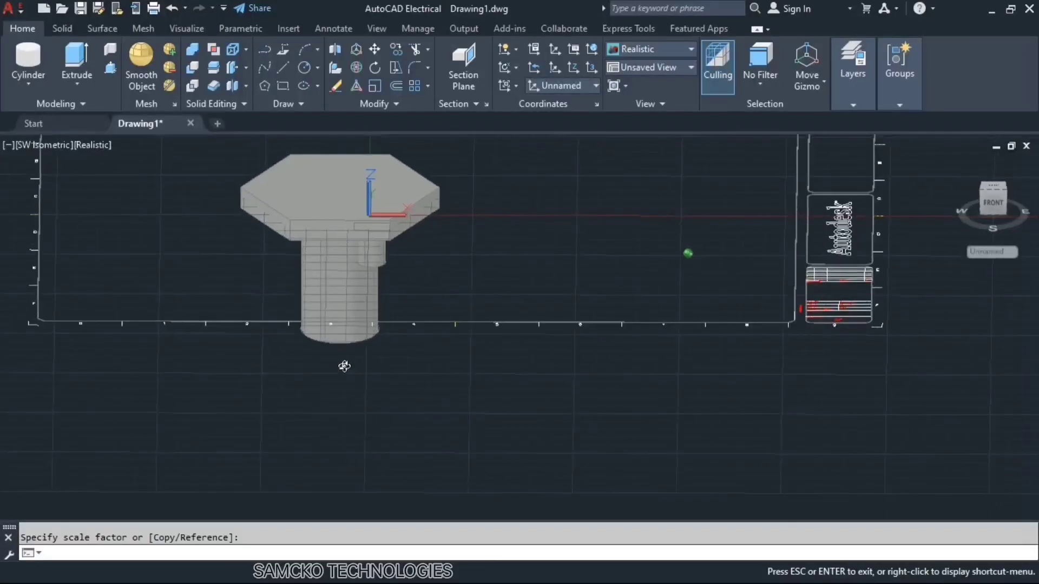
{"action": "left_click", "coordinate": [370, 250]}
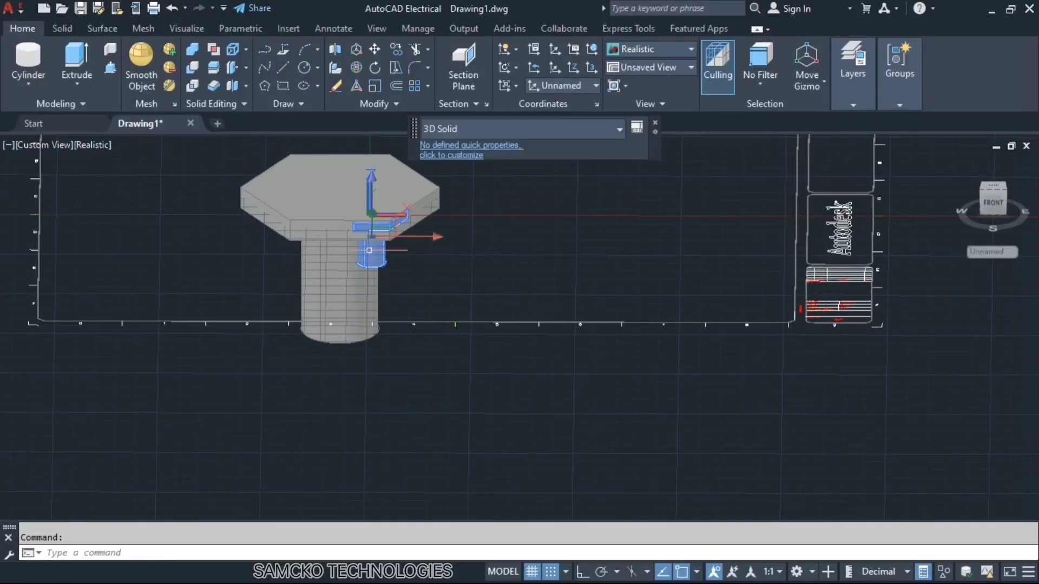
{"action": "mouse_move", "coordinate": [370, 250]}
{"action": "middle_mouse_down"}
{"action": "mouse_move", "coordinate": [476, 244]}
{"action": "mouse_move", "coordinate": [294, 303]}
{"action": "middle_mouse_up"}
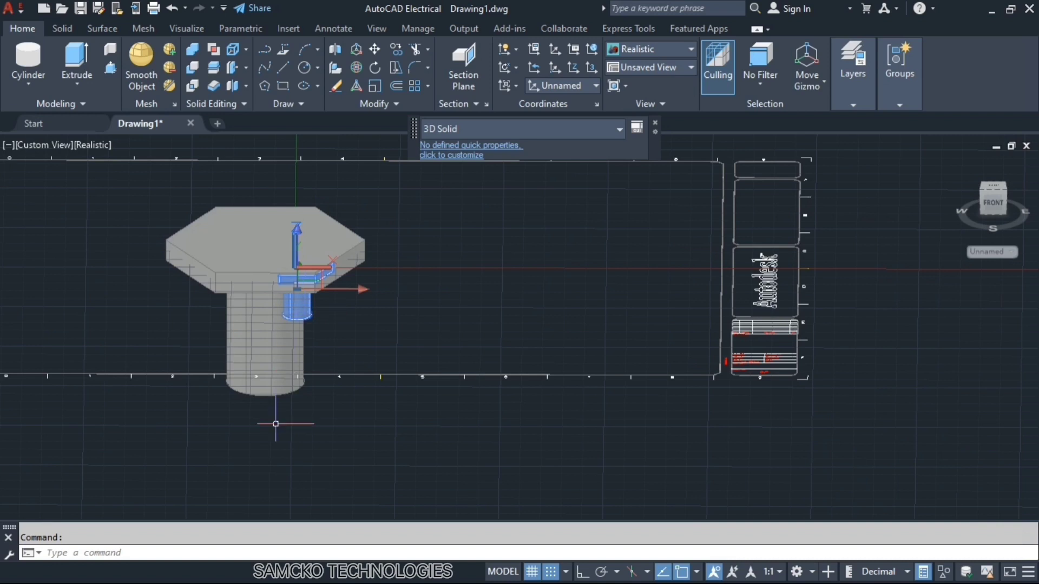
{"action": "left_click", "coordinate": [233, 554]}
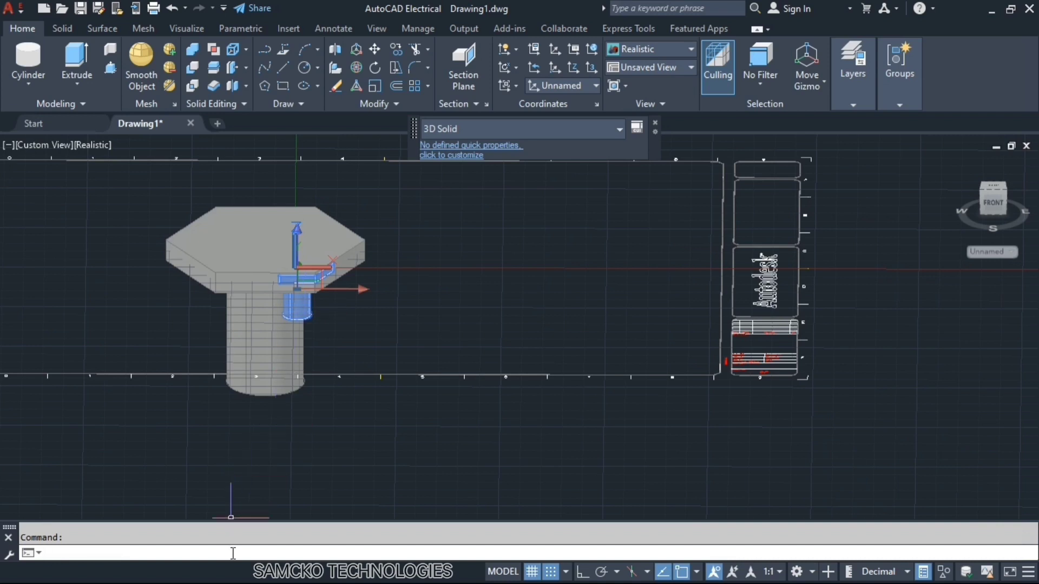
{"action": "type", "text": "3D"}
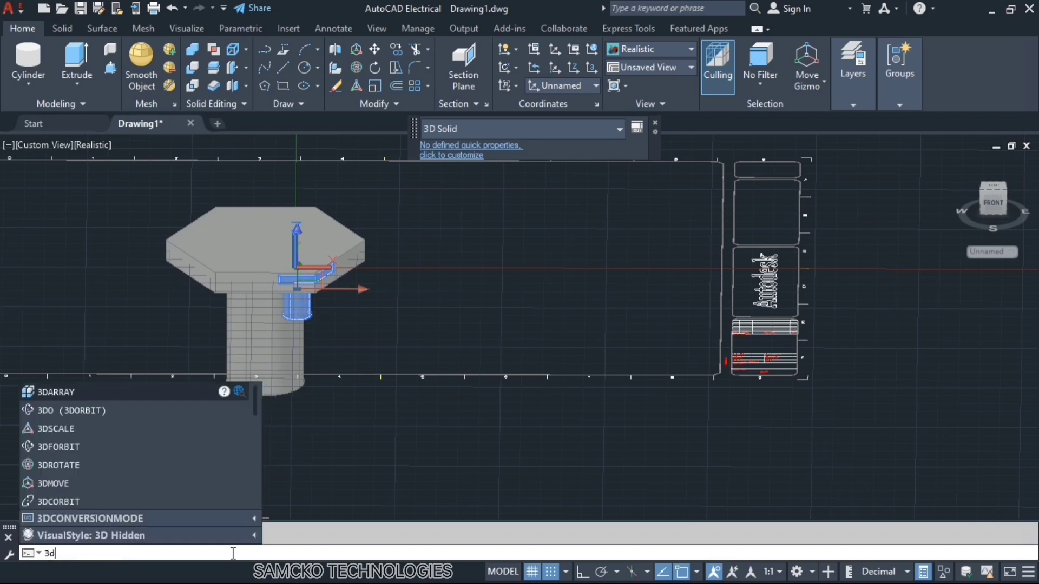
{"action": "type", "text": "M"}
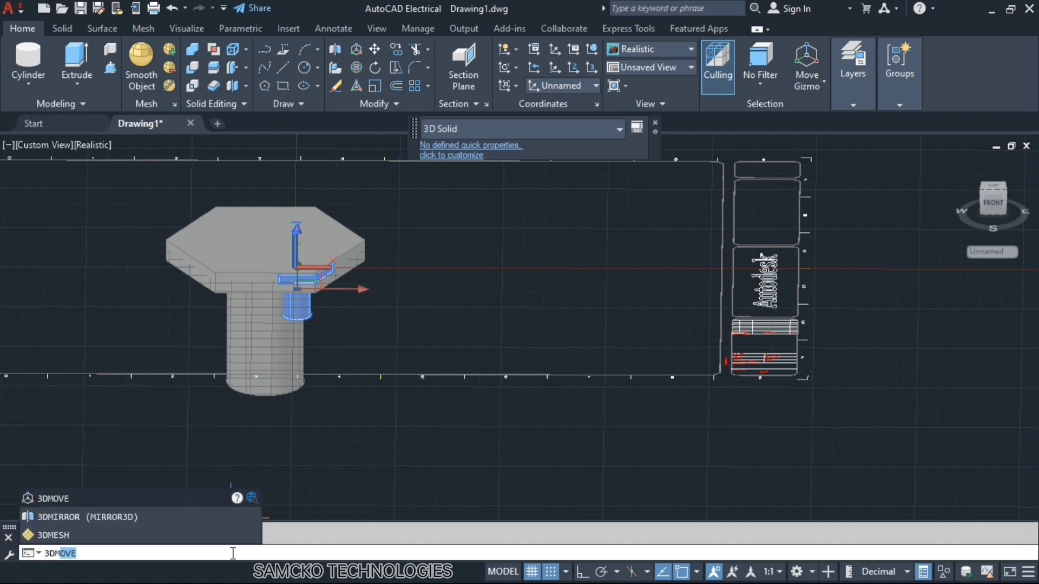
{"action": "key", "text": "Return"}
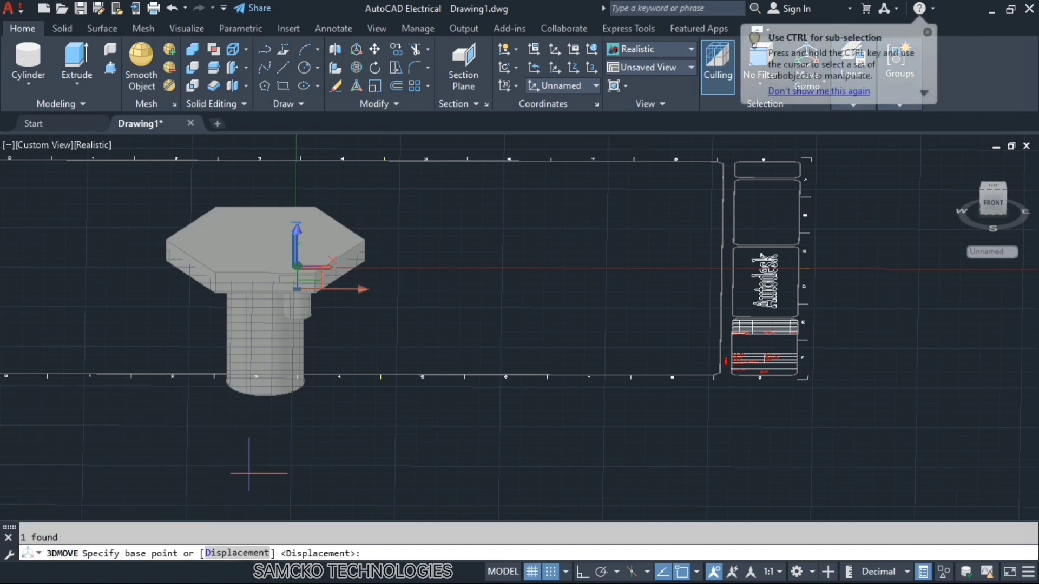
{"action": "left_click", "coordinate": [297, 313]}
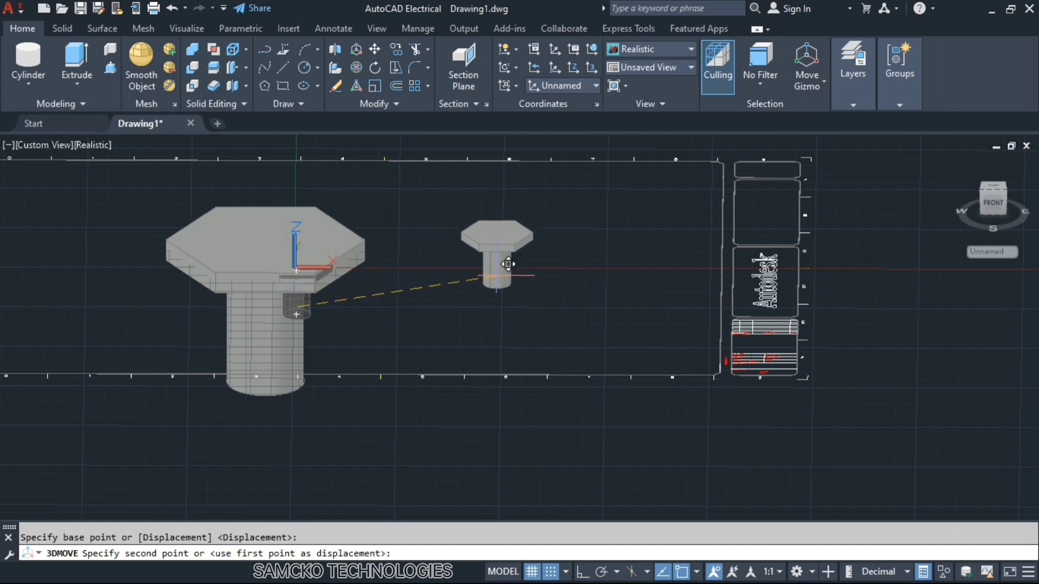
{"action": "left_click", "coordinate": [507, 264]}
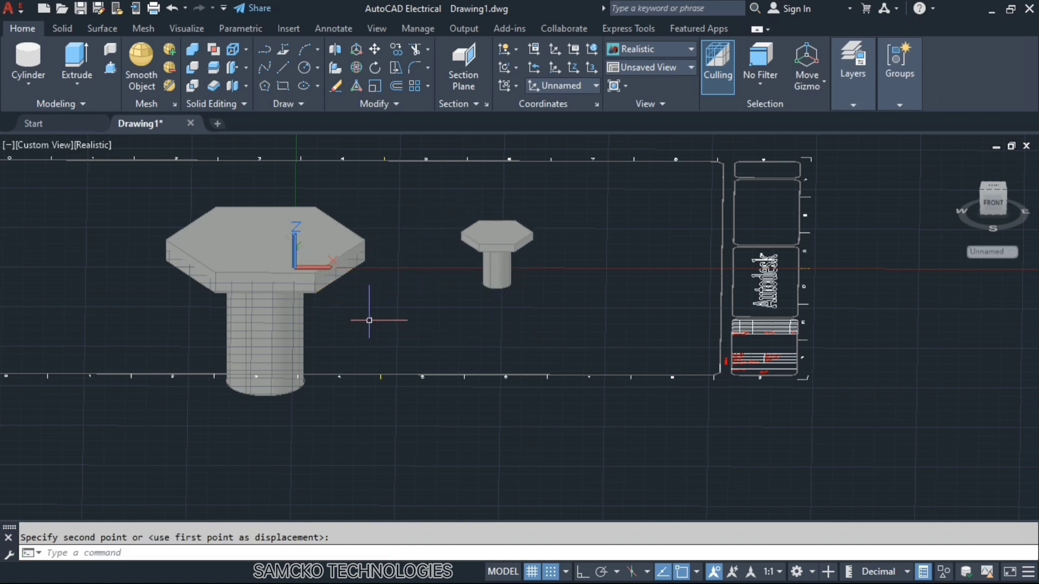
Step: Erase the small bolt copy standing beside the large bolt
{"action": "middle_click_drag", "start_coordinate": [369, 320], "coordinate": [422, 323], "text": "shift"}
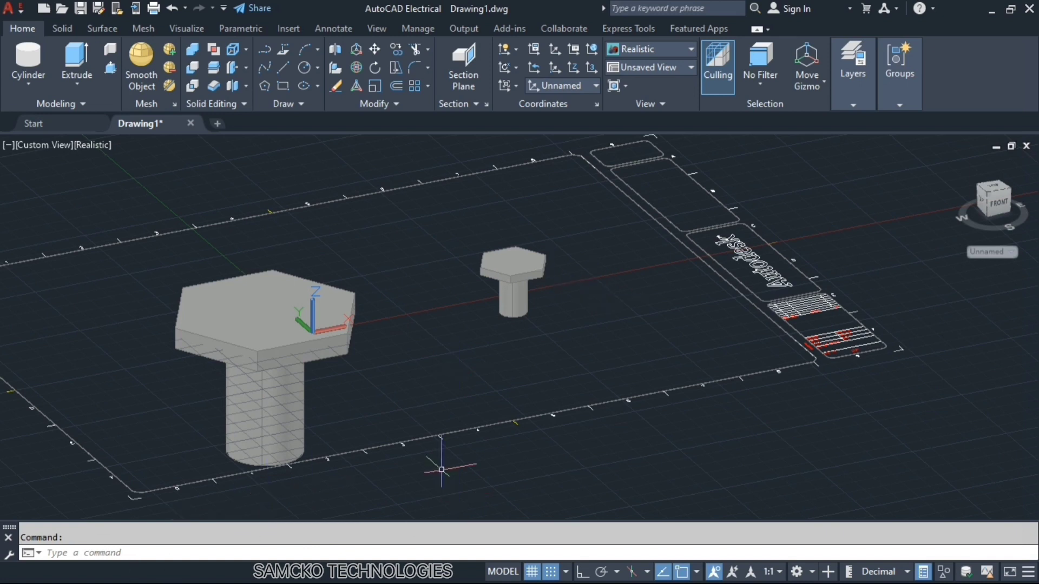
{"action": "left_click", "coordinate": [510, 268]}
{"action": "key", "text": "Delete"}
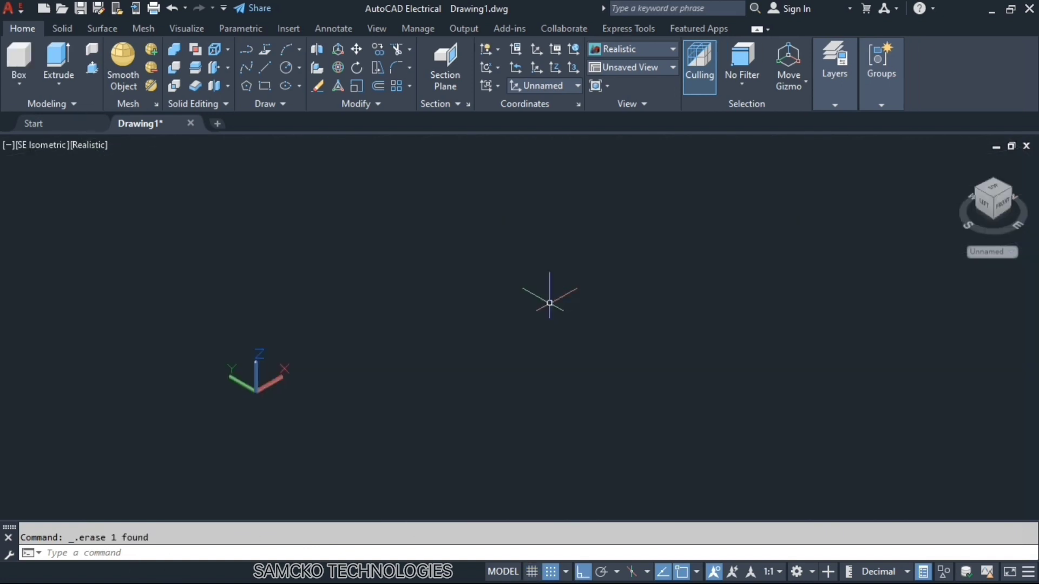
Step: Create a low rectangular box beyond the UCS icon, with its longer side running along the Y axis
{"action": "left_click", "coordinate": [21, 56]}
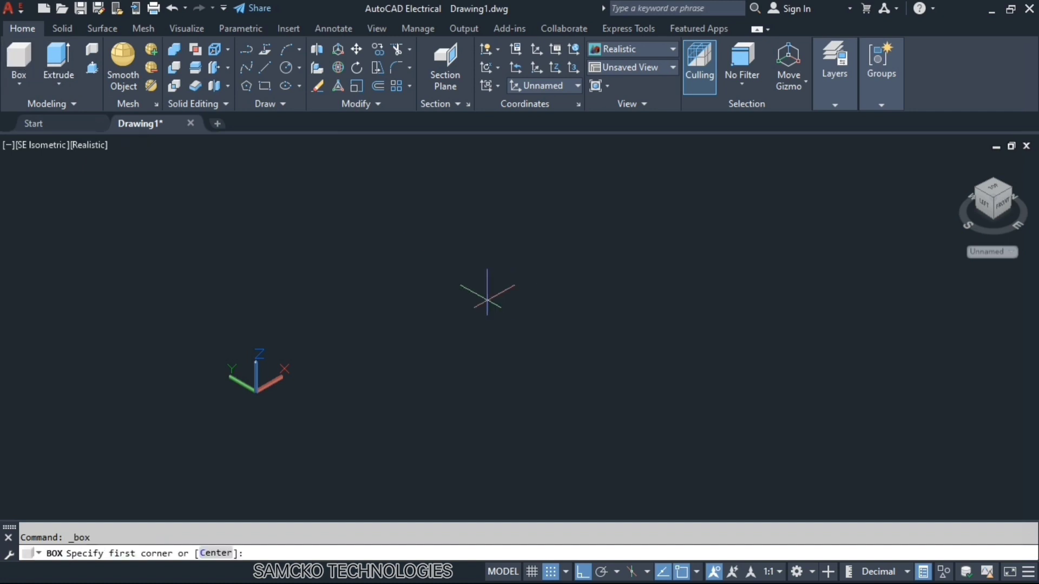
{"action": "left_click", "coordinate": [452, 306]}
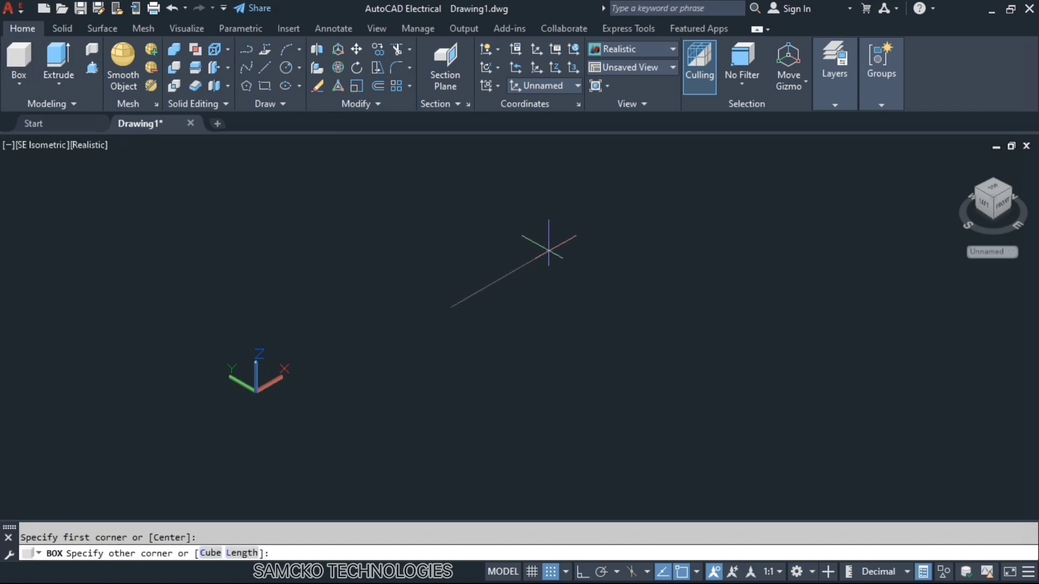
{"action": "left_click", "coordinate": [548, 241]}
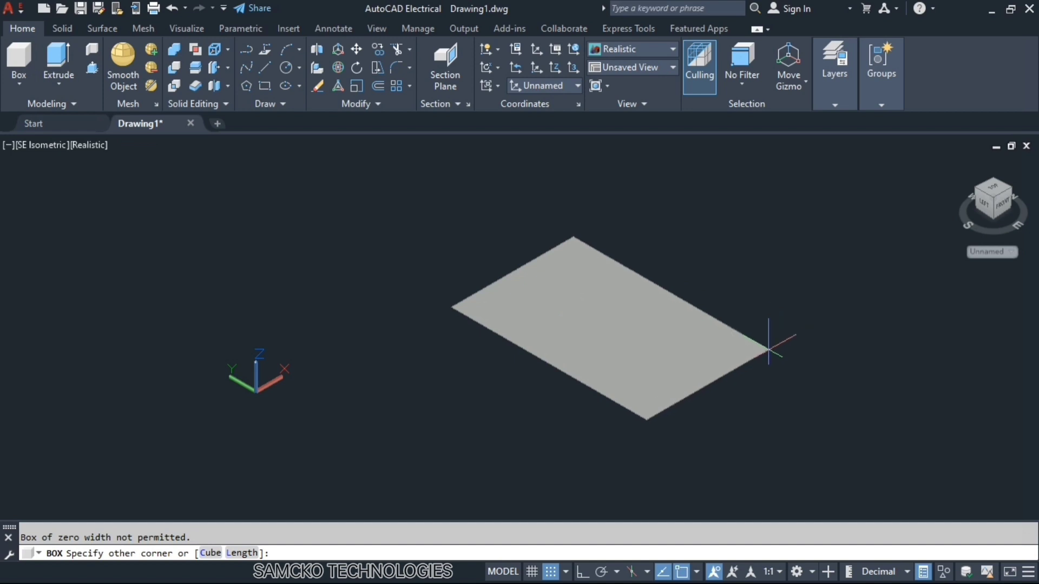
{"action": "left_click", "coordinate": [768, 349]}
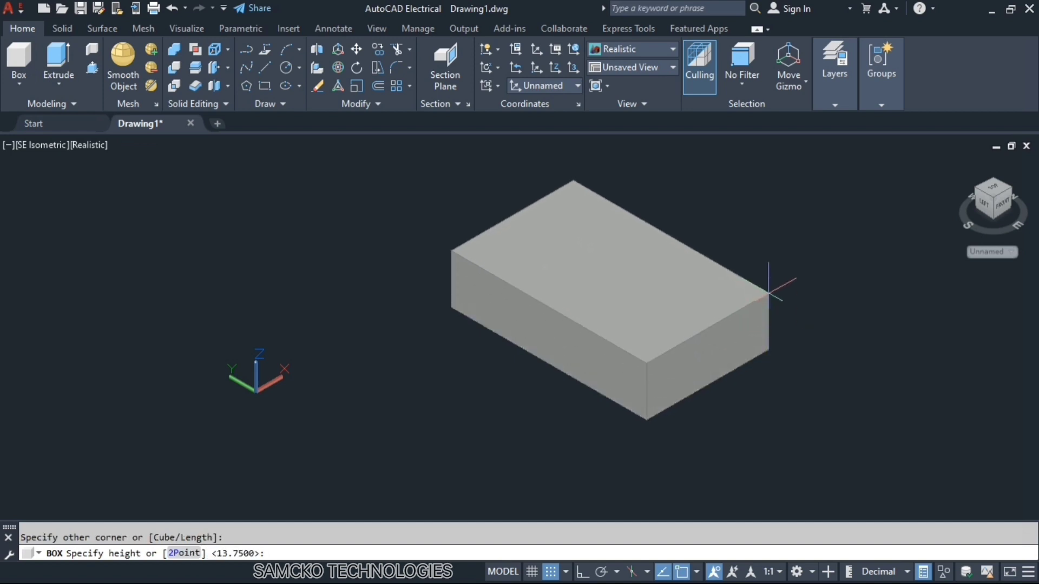
{"action": "left_click", "coordinate": [769, 295]}
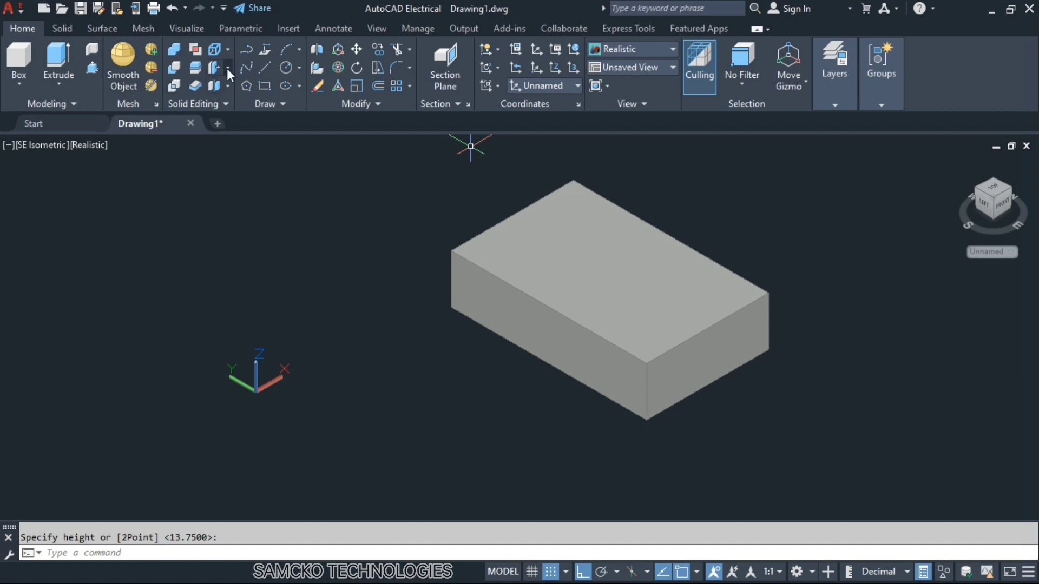
Step: Sketch a small rectangle on the box's front end face, rising above the top edge, and presspull it back through most of the box's length
{"action": "left_click", "coordinate": [262, 85]}
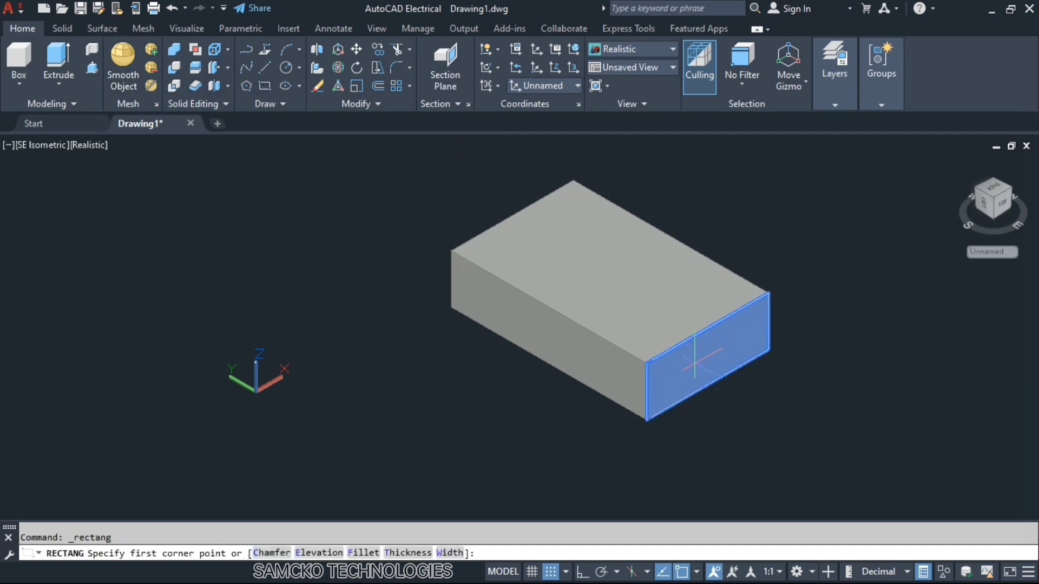
{"action": "left_click", "coordinate": [697, 349]}
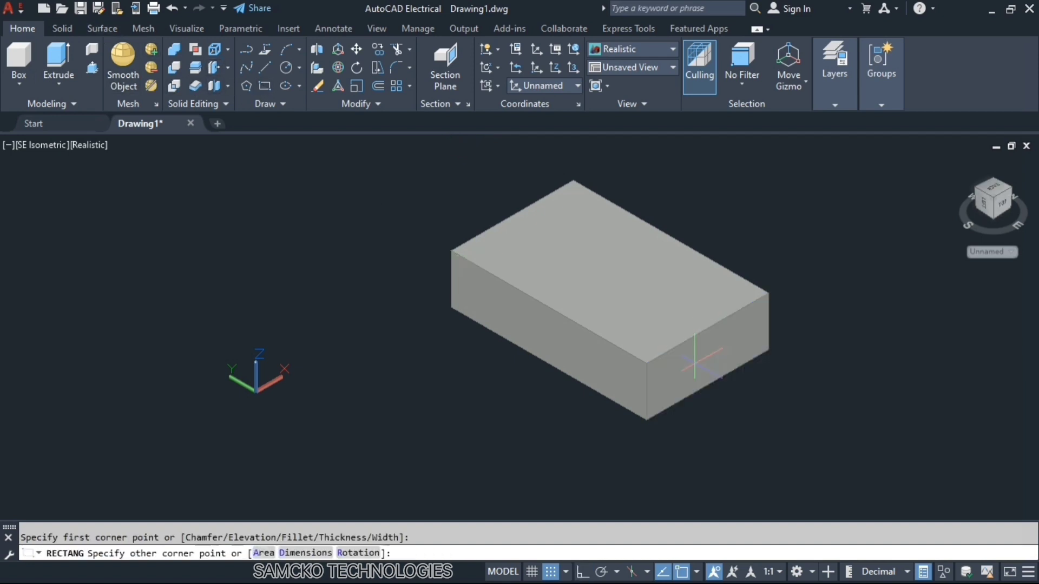
{"action": "left_click", "coordinate": [731, 300]}
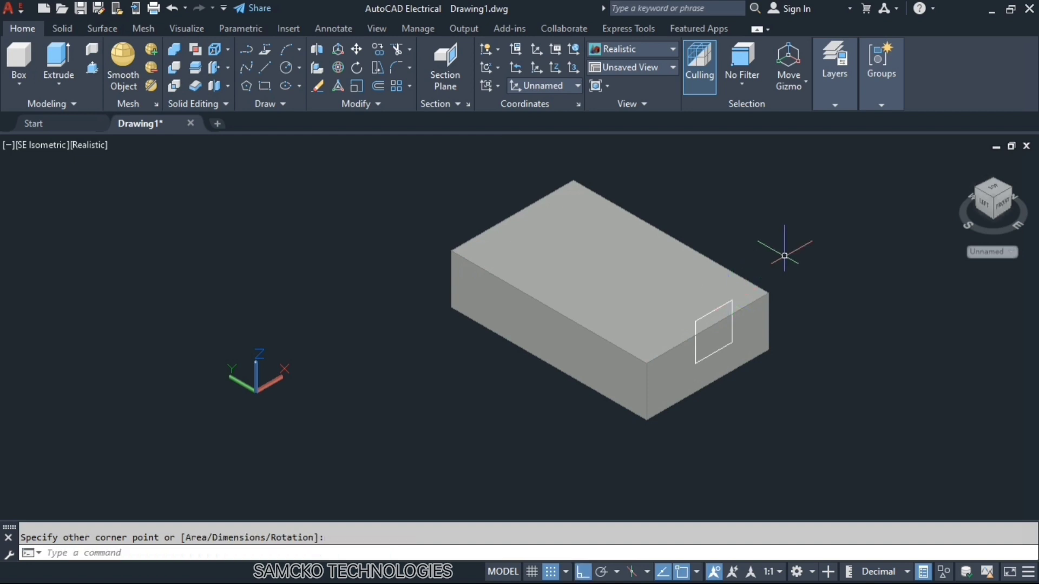
{"action": "left_click", "coordinate": [92, 68]}
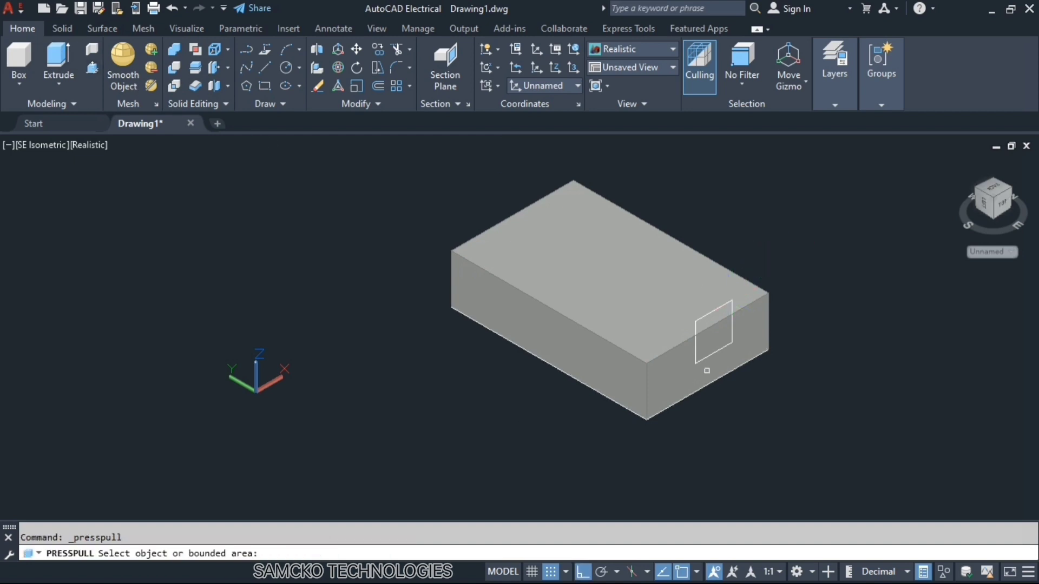
{"action": "left_click", "coordinate": [695, 321]}
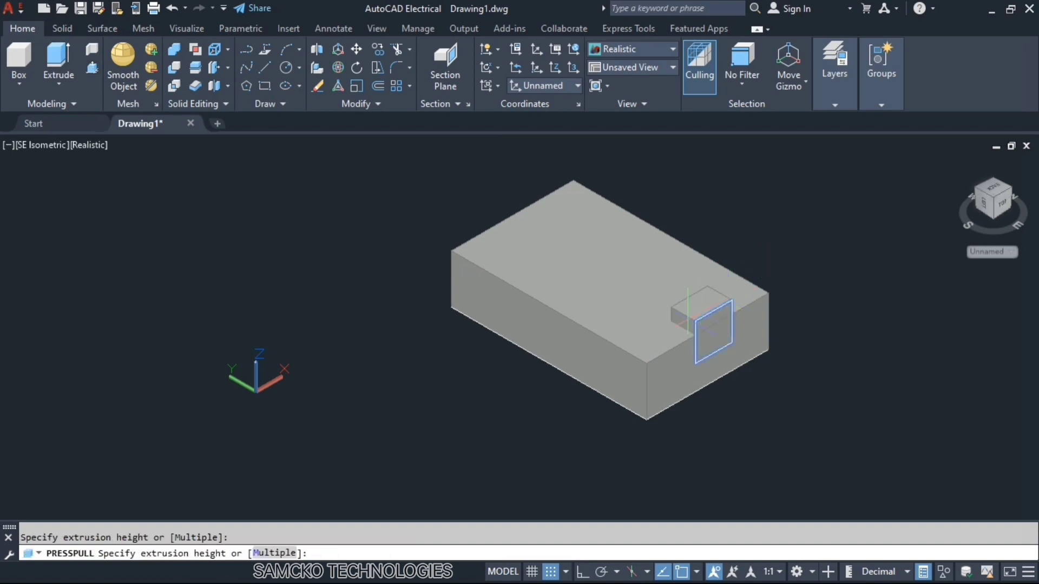
{"action": "left_click", "coordinate": [553, 250]}
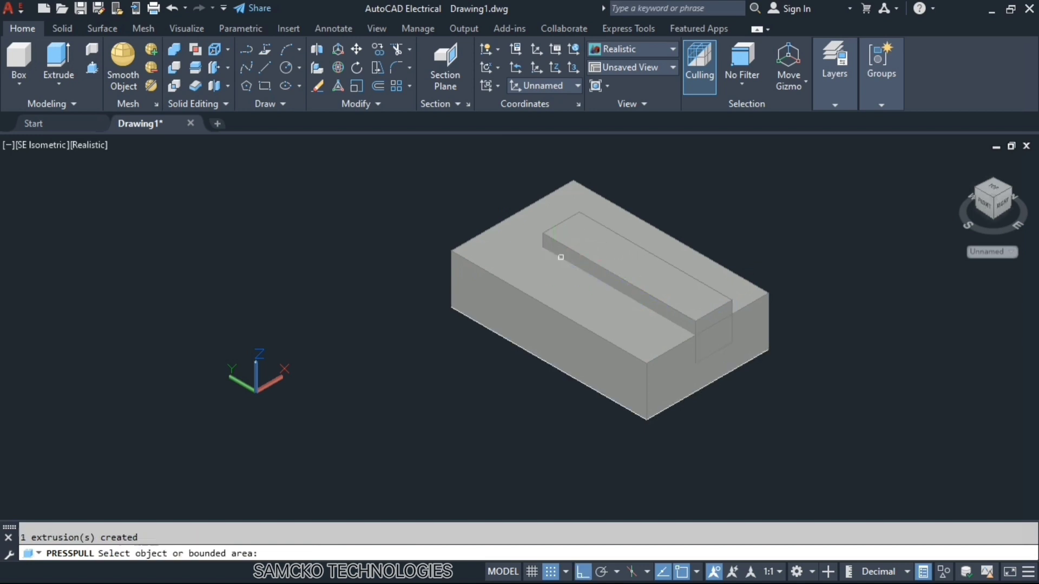
Step: Subtract the long bar from the box to cut an open-ended slot in its top
{"action": "left_click", "coordinate": [63, 27]}
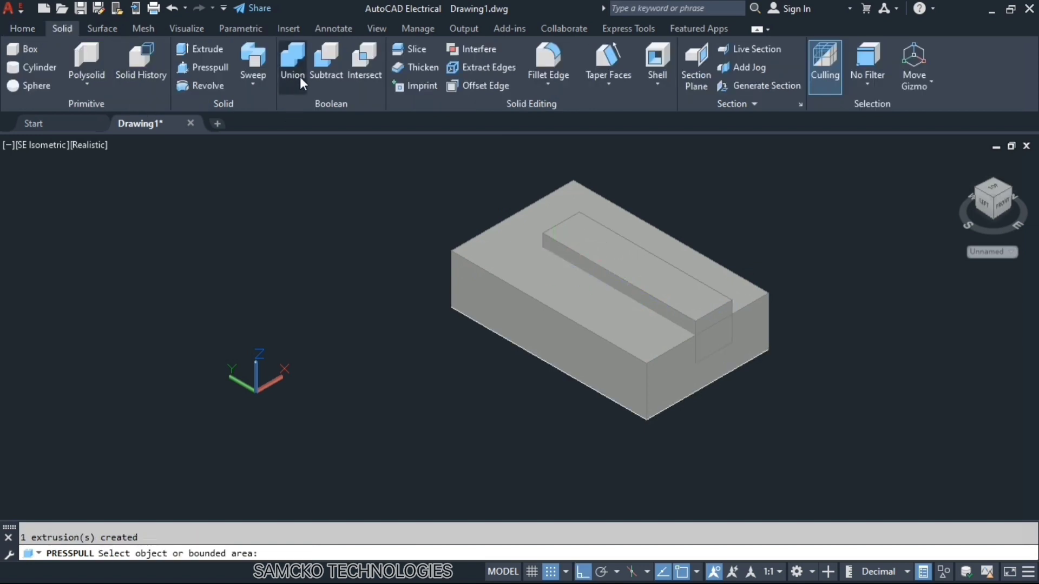
{"action": "left_click", "coordinate": [317, 64]}
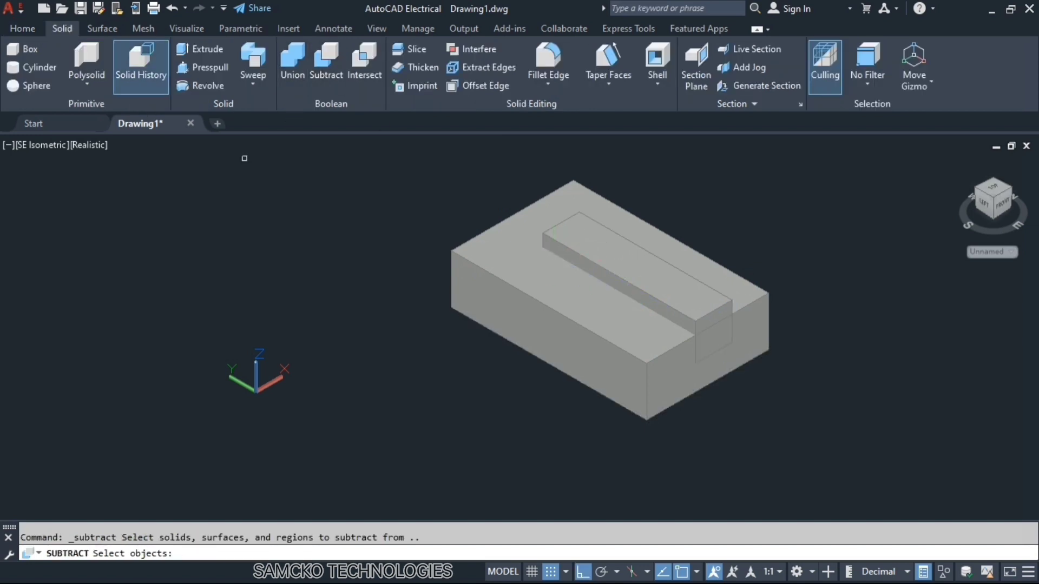
{"action": "left_click", "coordinate": [513, 268]}
{"action": "key", "text": "Return"}
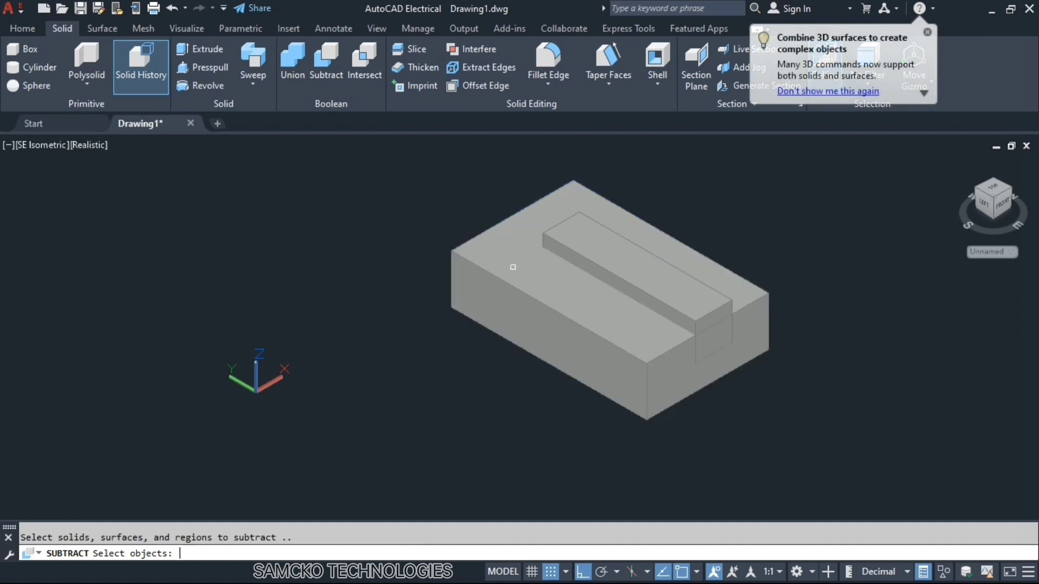
{"action": "left_click", "coordinate": [569, 246]}
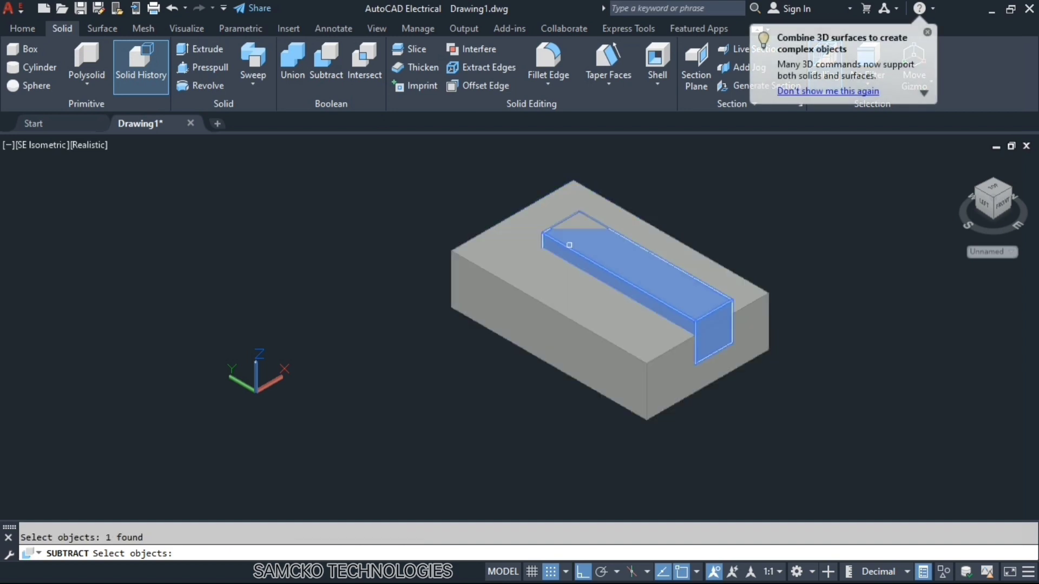
{"action": "key", "text": "Return"}
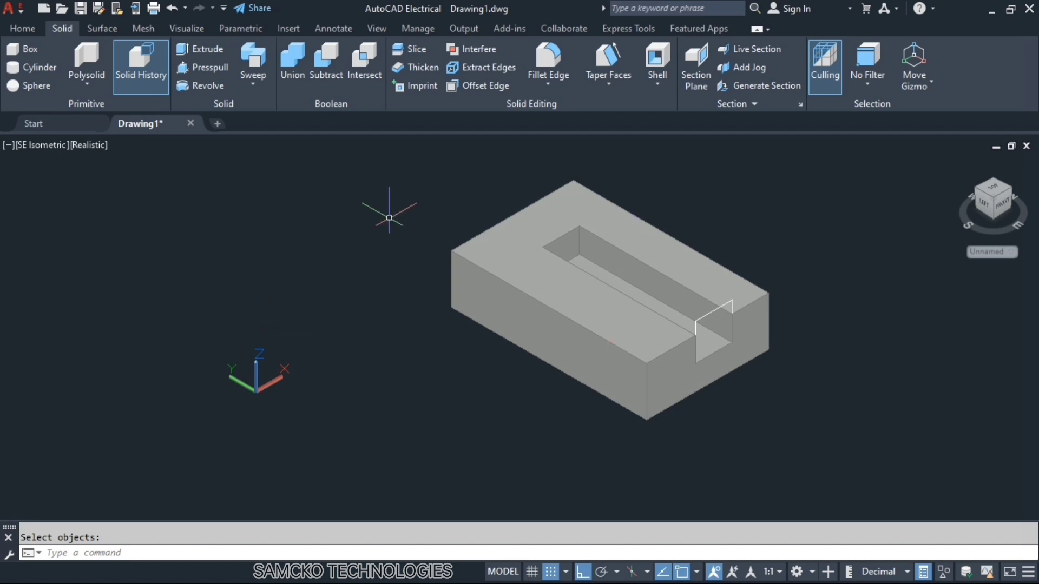
Step: Draw a straight line parallel to the box's long side, in the space between the box and the UCS icon
{"action": "left_click", "coordinate": [26, 32]}
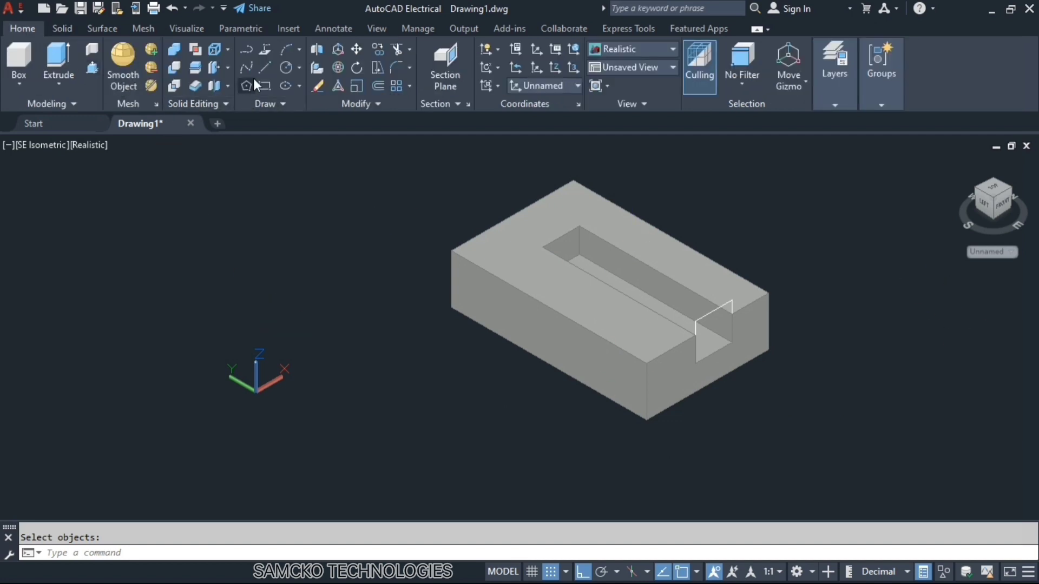
{"action": "left_click", "coordinate": [265, 67]}
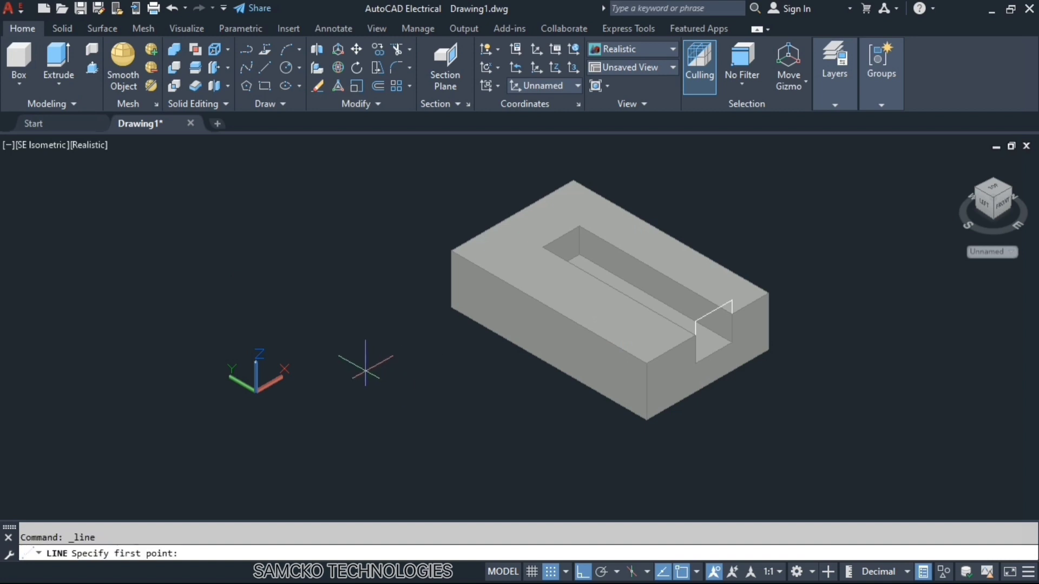
{"action": "left_click", "coordinate": [354, 363]}
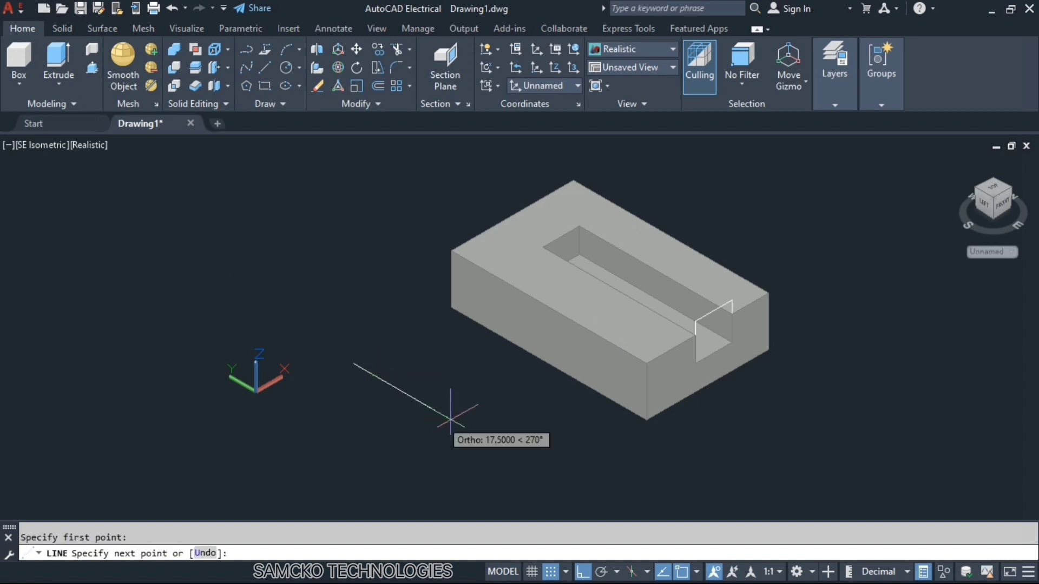
{"action": "left_click", "coordinate": [561, 483]}
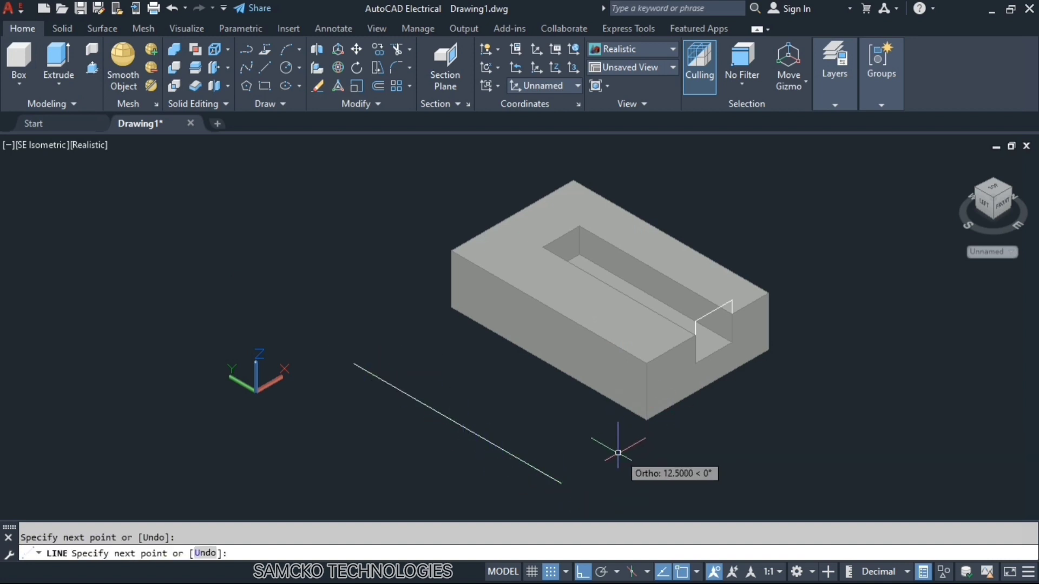
{"action": "key", "text": "Escape"}
Step: Try mirroring the slotted box with 3DMIRROR, using the straight line as the plane object and keeping the source, and undo the mirror
{"action": "scroll", "coordinate": [509, 311], "scroll_direction": "down", "scroll_amount": 3}
{"action": "type", "text": "3Dm"}
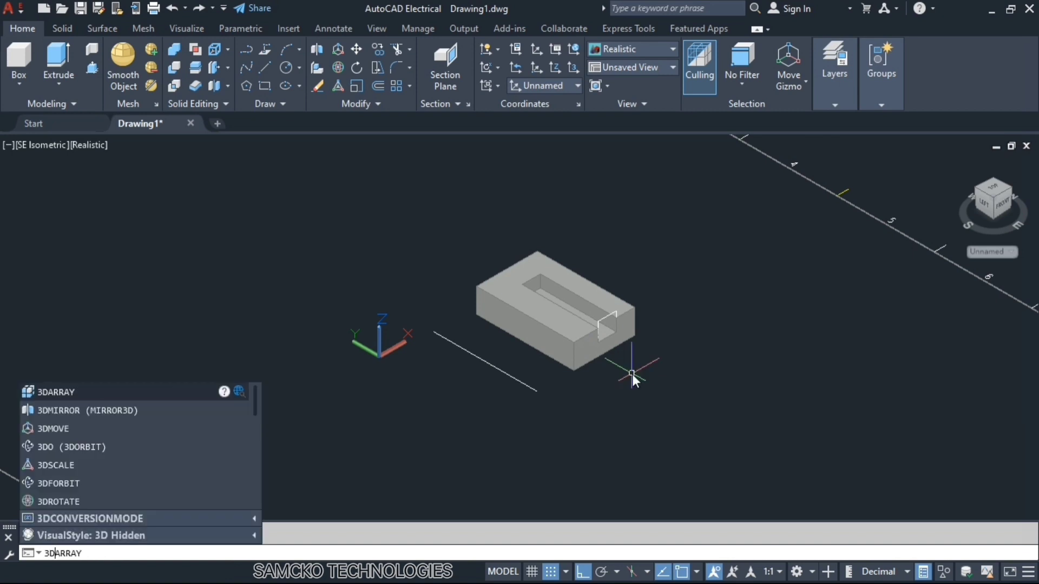
{"action": "type", "text": "ir"}
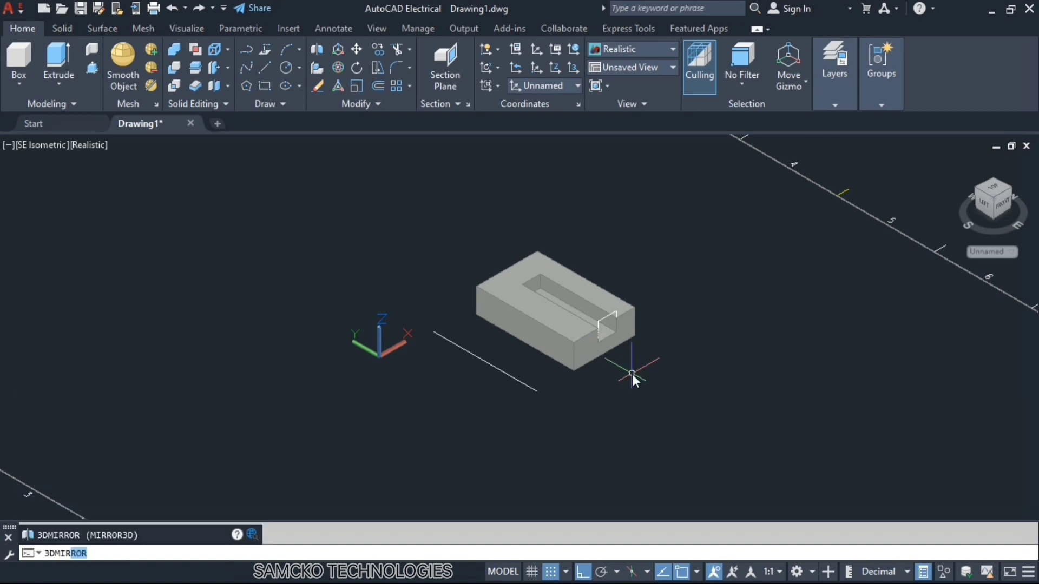
{"action": "key", "text": "Return"}
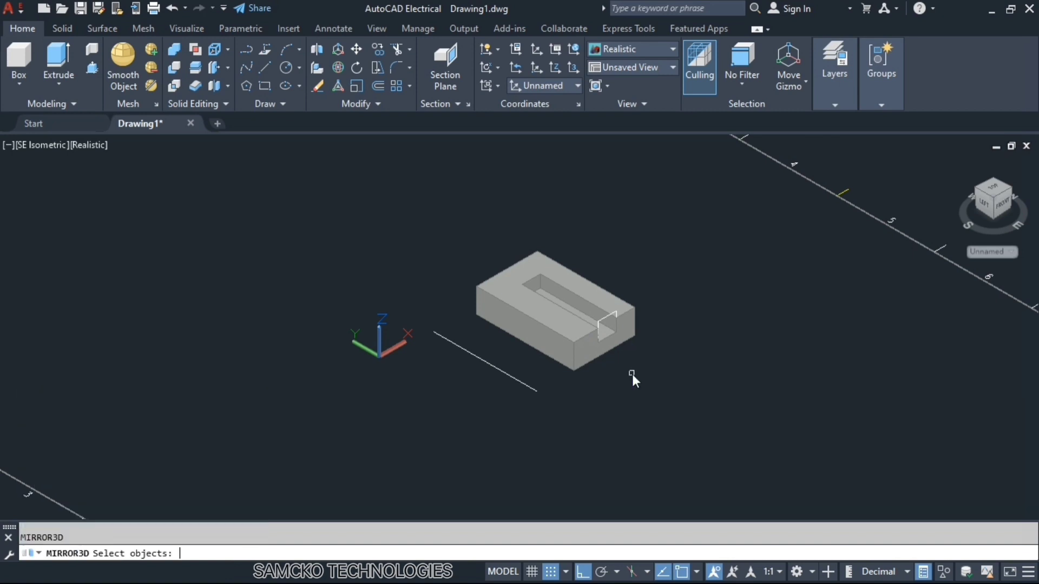
{"action": "left_click", "coordinate": [571, 328]}
{"action": "key", "text": "Return"}
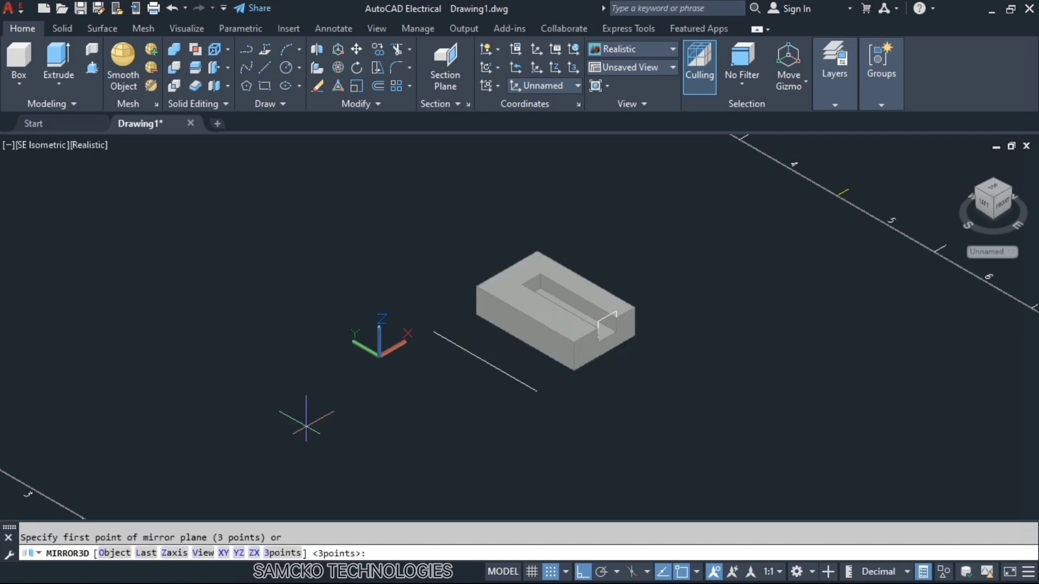
{"action": "left_click", "coordinate": [114, 553]}
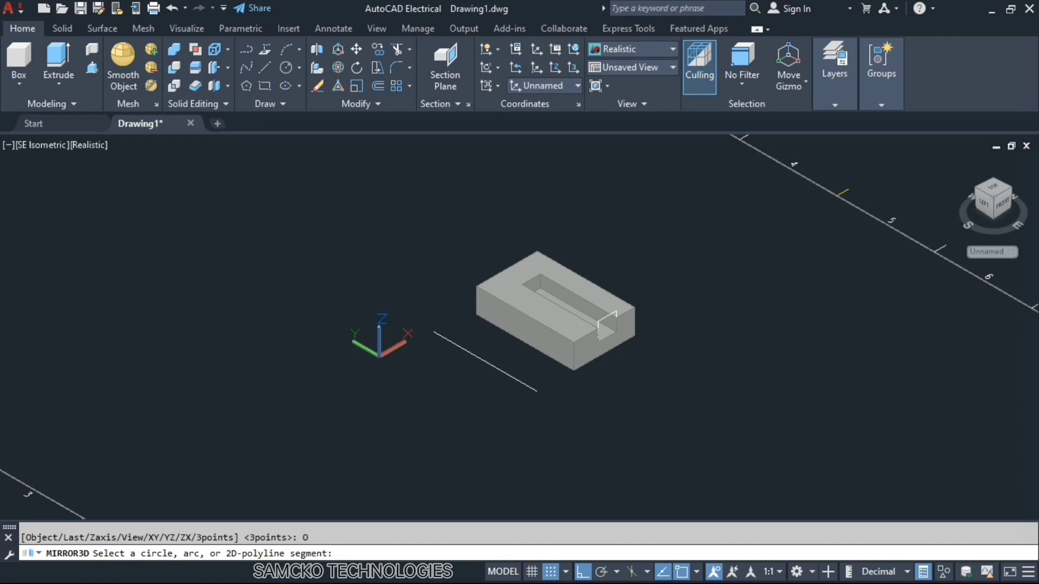
{"action": "left_click", "coordinate": [476, 357]}
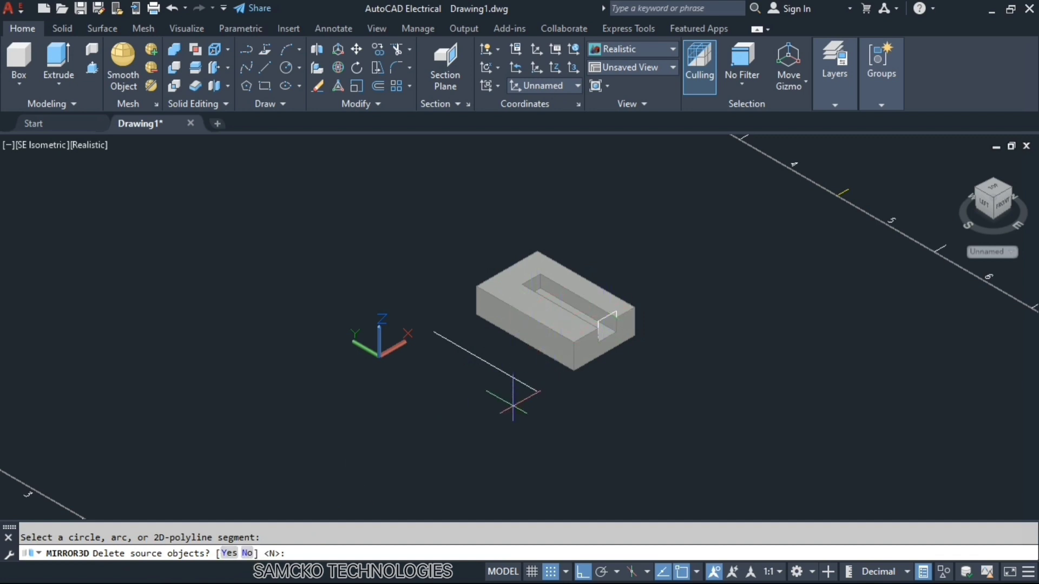
{"action": "left_click", "coordinate": [248, 552]}
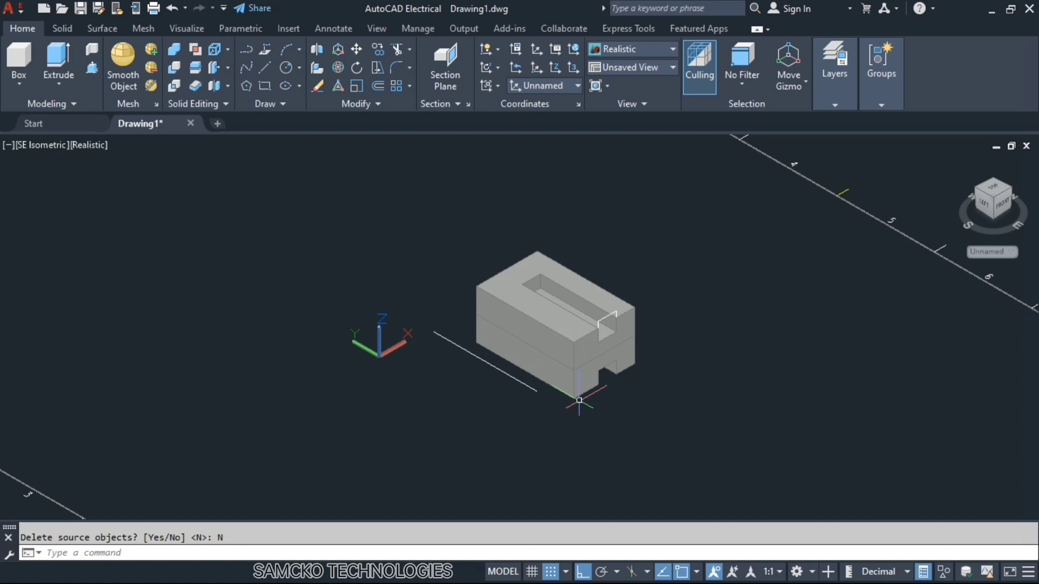
{"action": "key", "text": "Escape"}
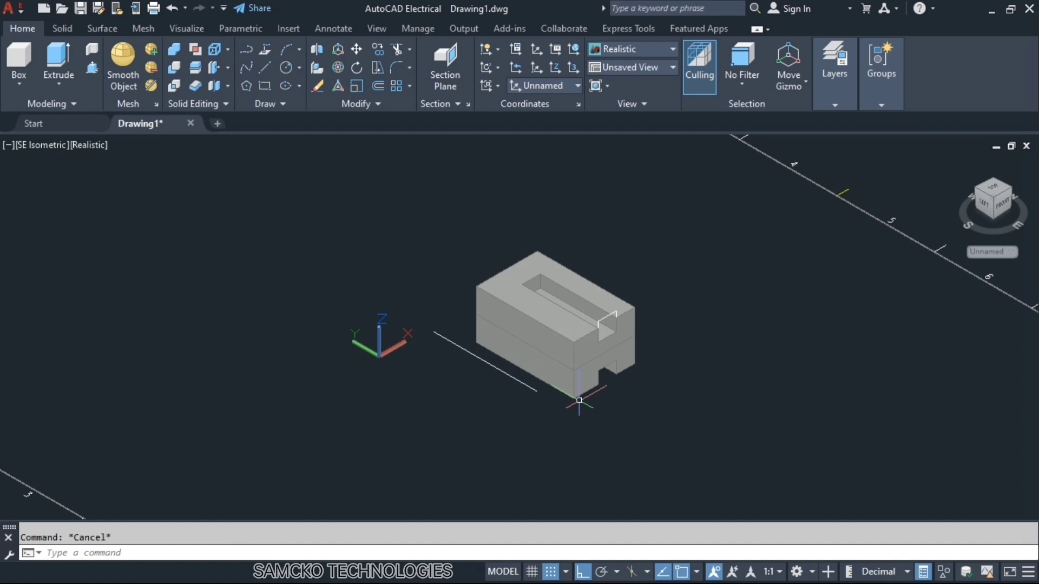
{"action": "key", "text": "ctrl+z"}
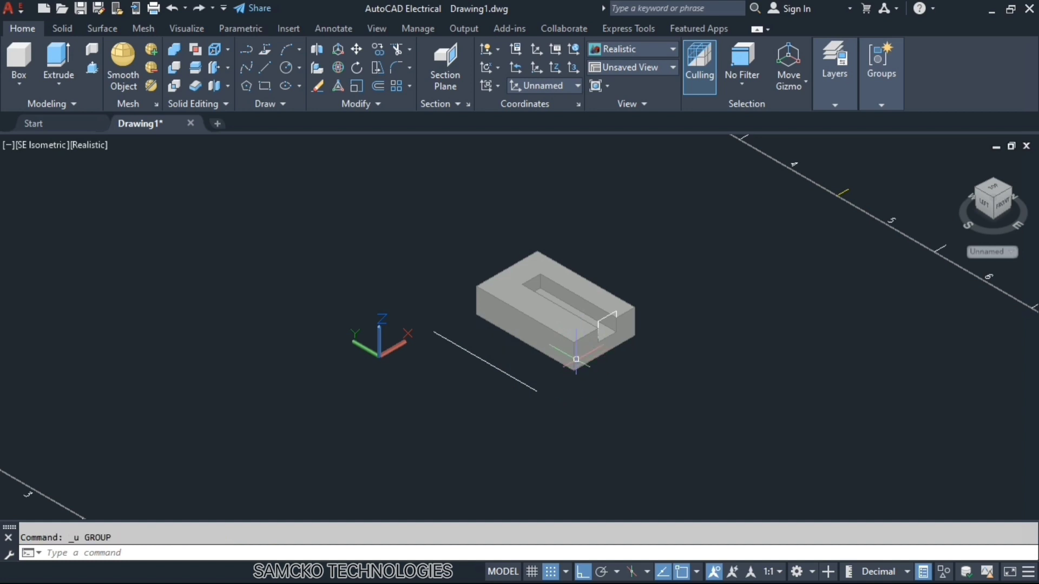
Step: Try a 3DMIRROR of the slotted box by the Zaxis option with a vertical normal picked near its front end, keeping the source, and undo it
{"action": "type", "text": "3d"}
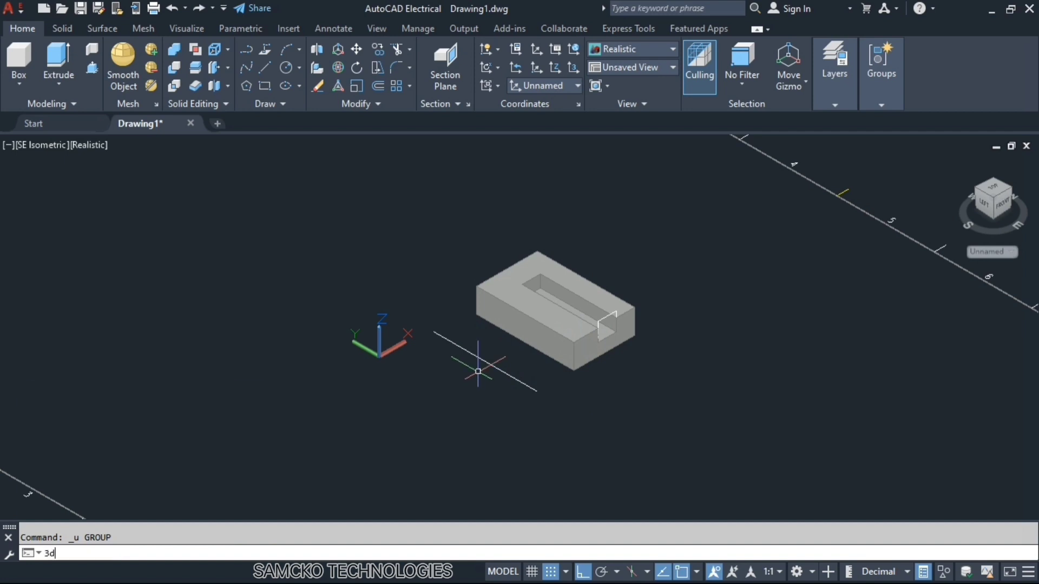
{"action": "type", "text": "mi"}
{"action": "key", "text": "Return"}
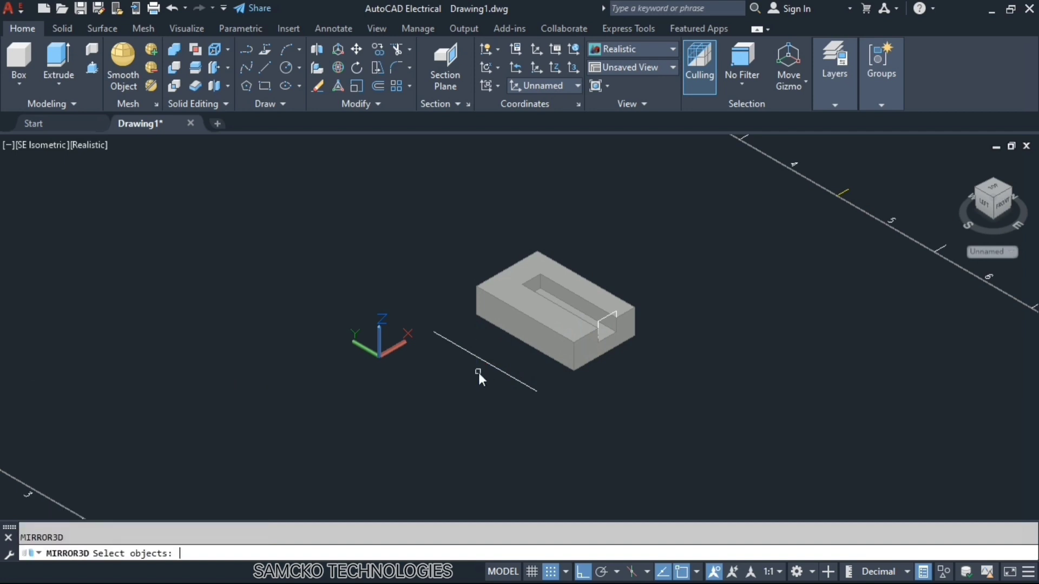
{"action": "left_click", "coordinate": [571, 329]}
{"action": "key", "text": "Return"}
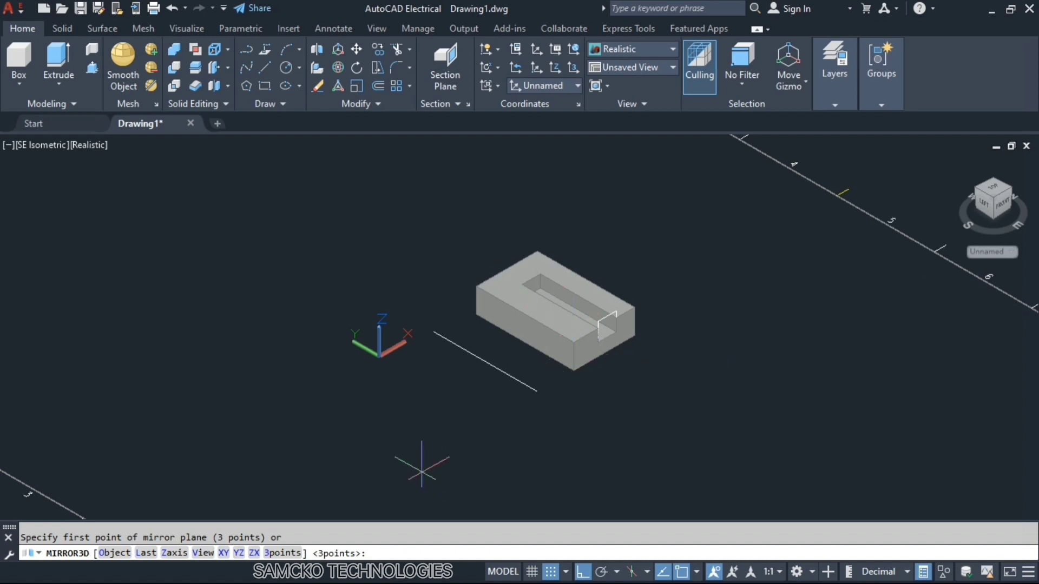
{"action": "left_click", "coordinate": [175, 553]}
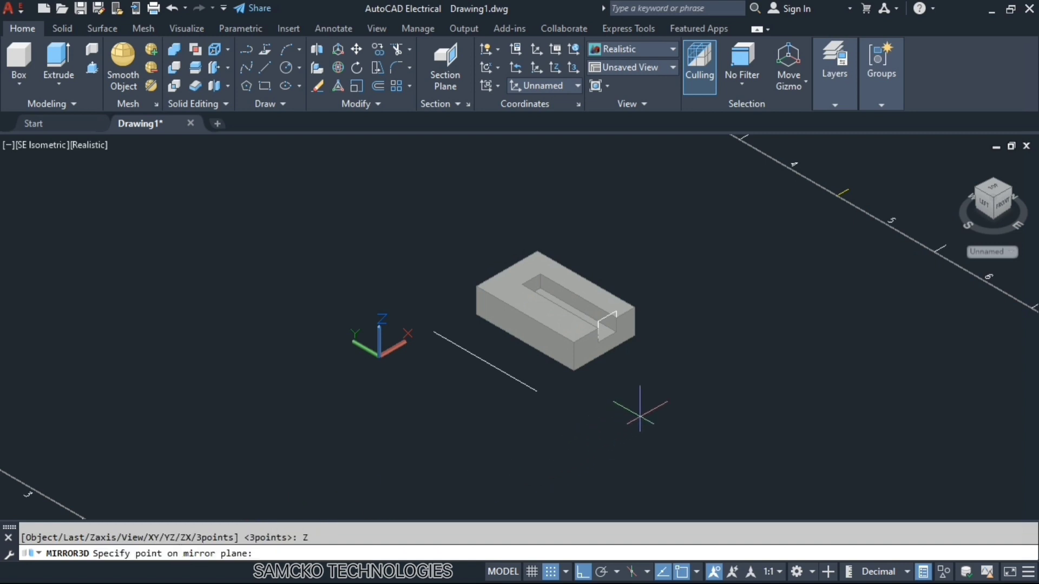
{"action": "left_click", "coordinate": [640, 416]}
{"action": "left_click", "coordinate": [646, 389]}
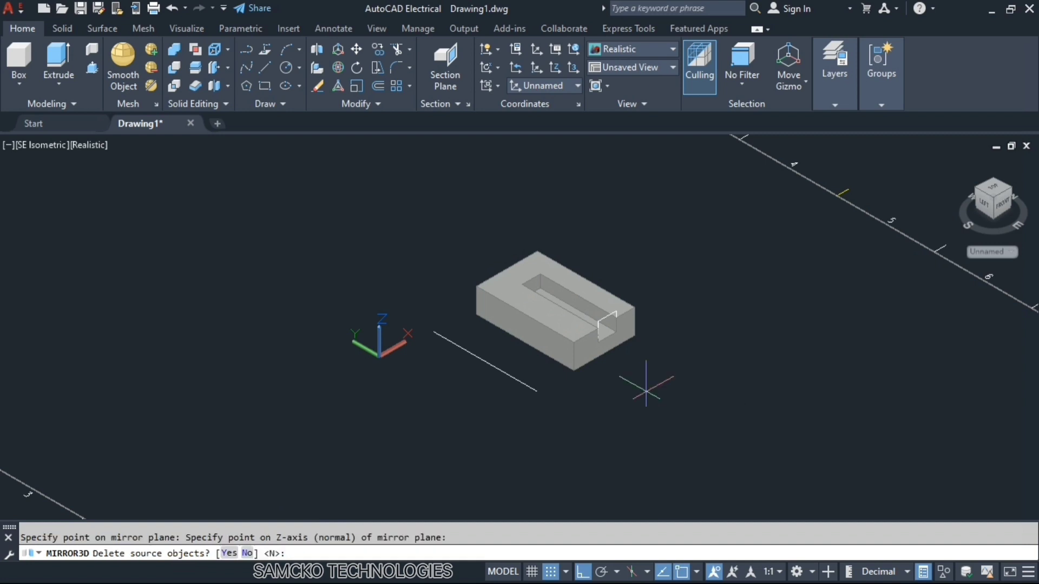
{"action": "left_click", "coordinate": [248, 553]}
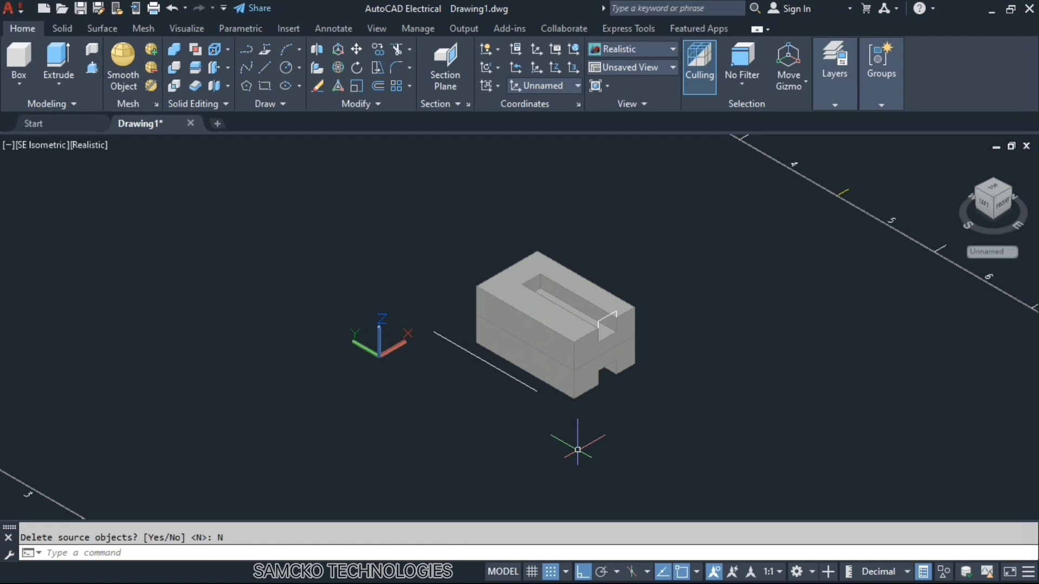
{"action": "key", "text": "ctrl+z"}
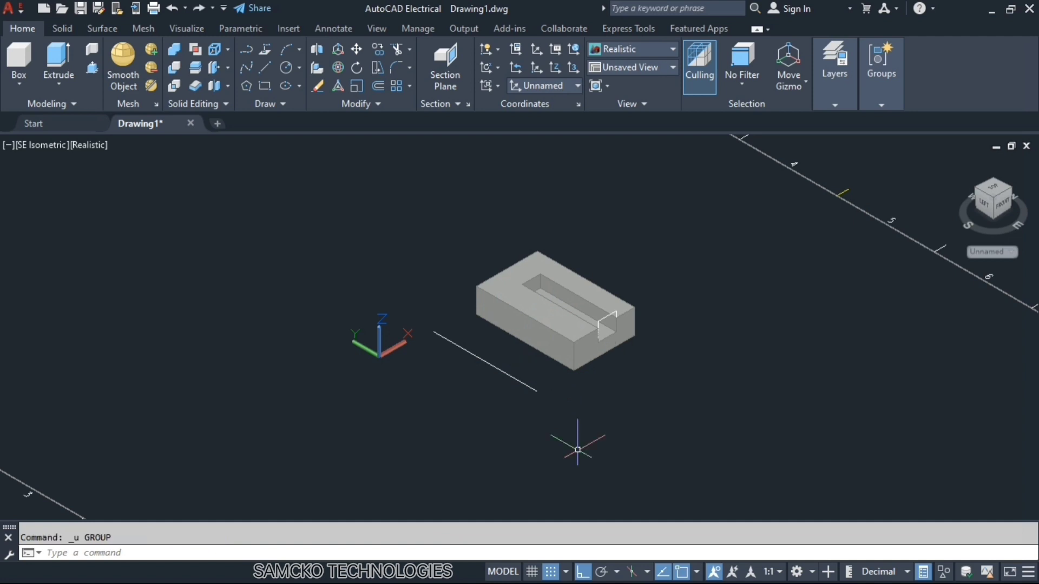
Step: Try a 3DMIRROR of the slotted box about the YZ plane through 0,0,0, keeping the source object, and undo it
{"action": "type", "text": "3D"}
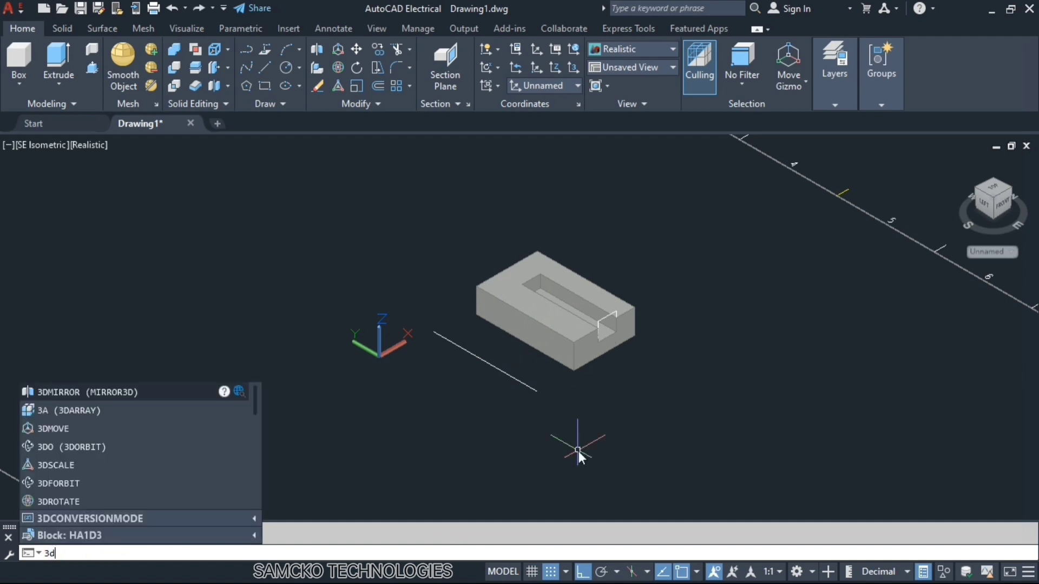
{"action": "type", "text": "MIRROR"}
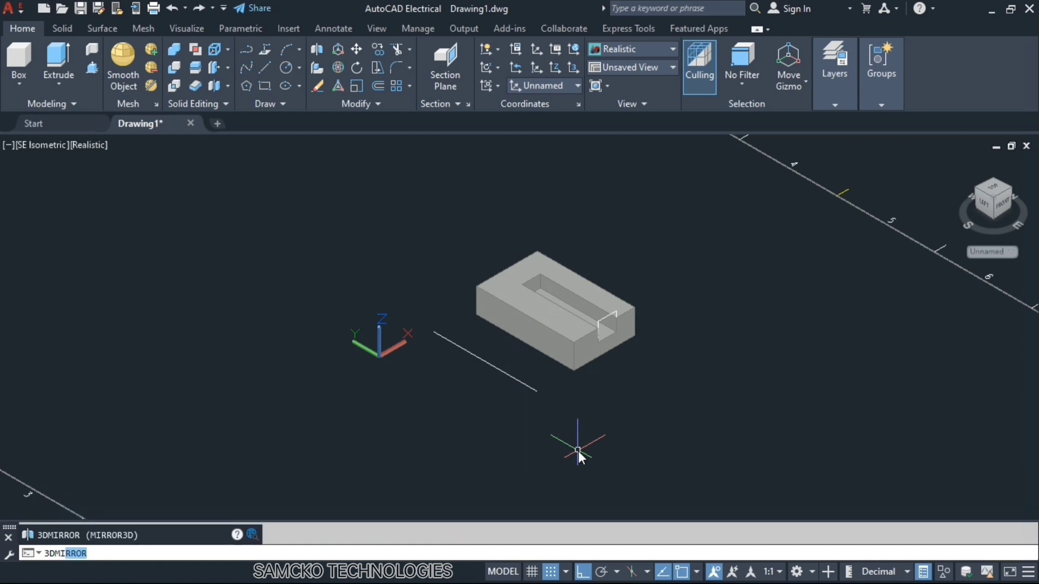
{"action": "key", "text": "Return"}
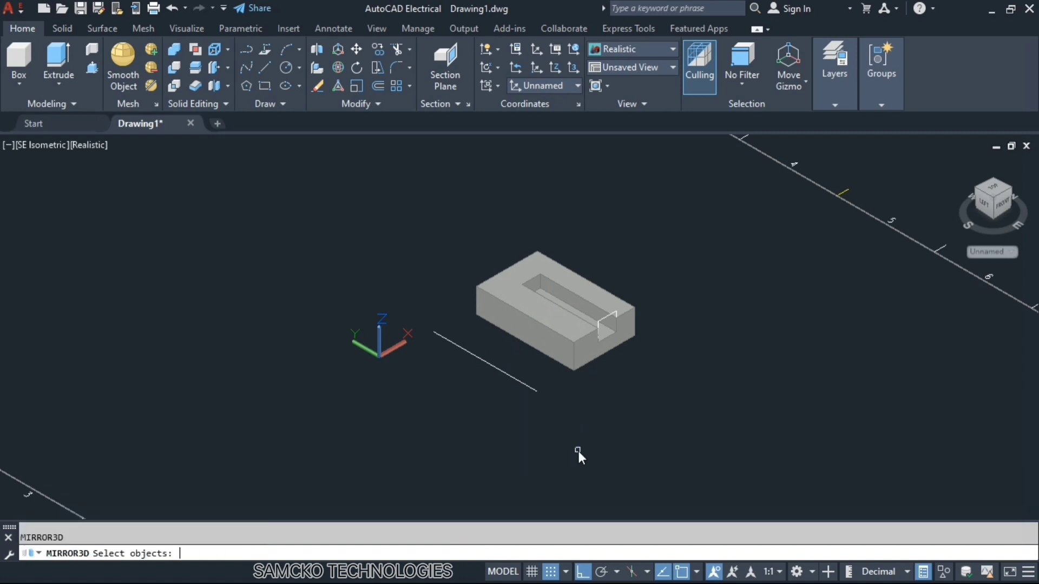
{"action": "left_click", "coordinate": [574, 333]}
{"action": "key", "text": "Return"}
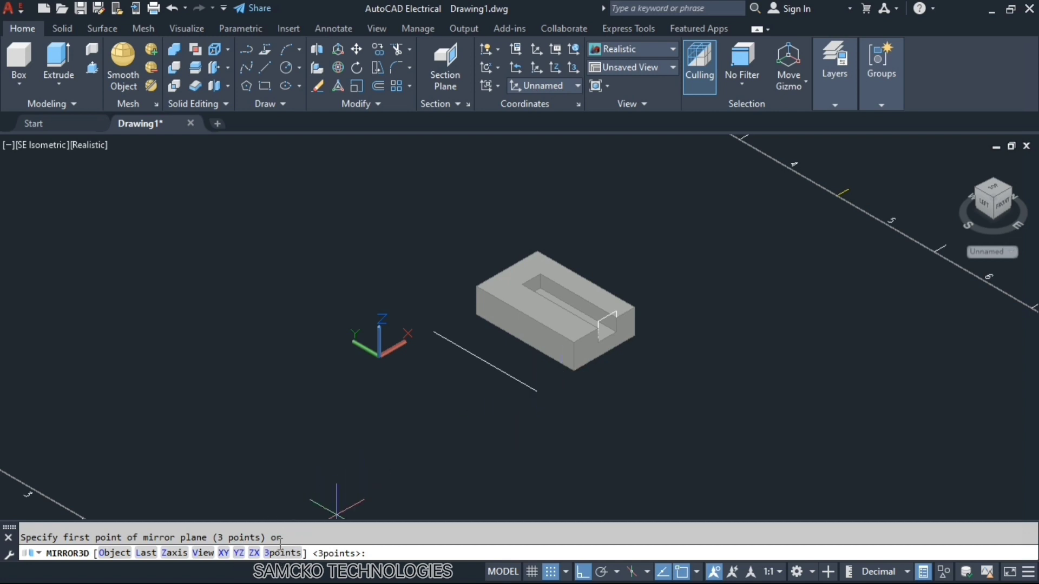
{"action": "left_click", "coordinate": [239, 553]}
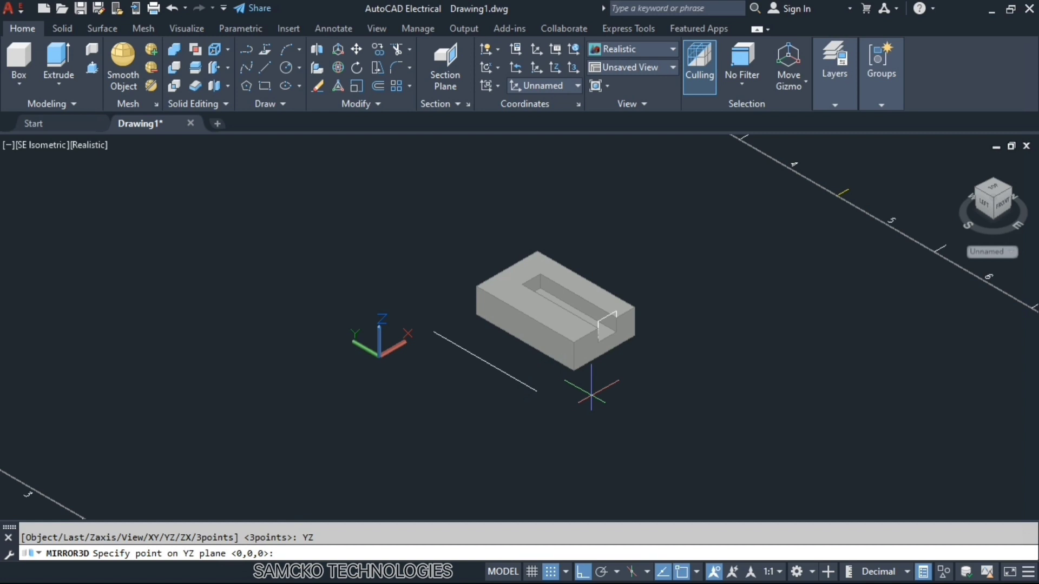
{"action": "left_click", "coordinate": [591, 396]}
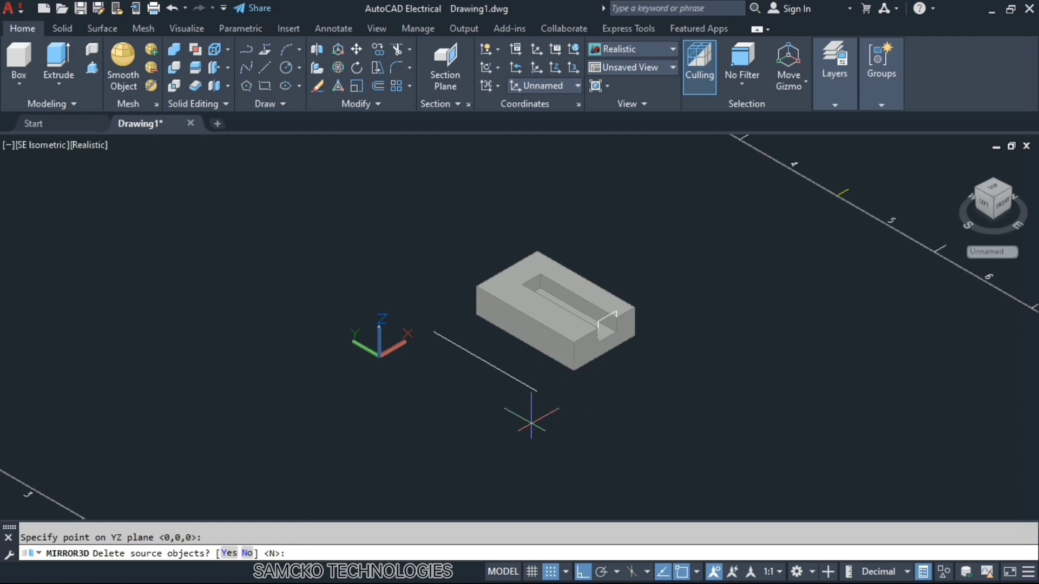
{"action": "left_click", "coordinate": [246, 553]}
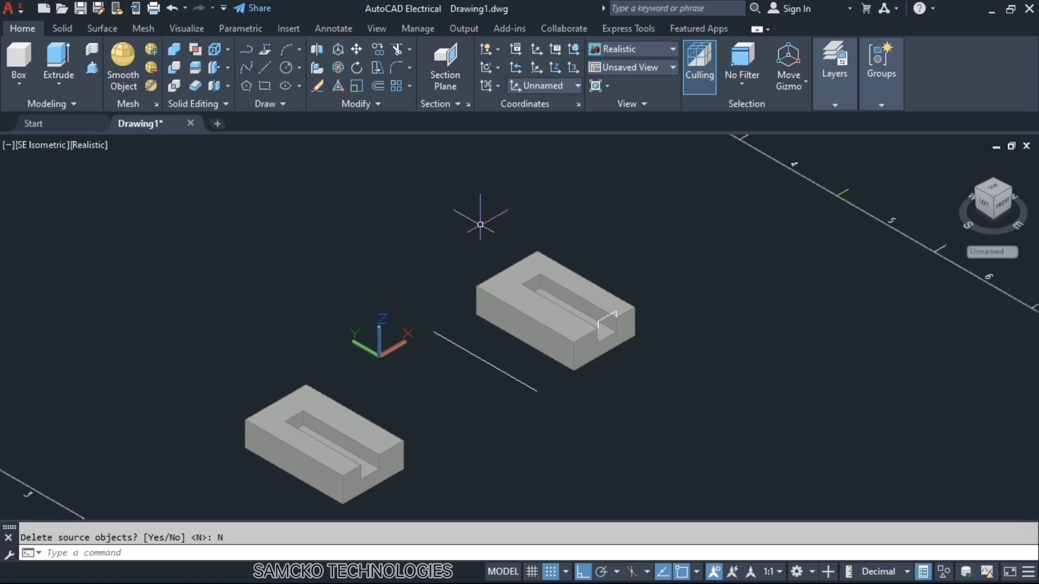
{"action": "key", "text": "Escape"}
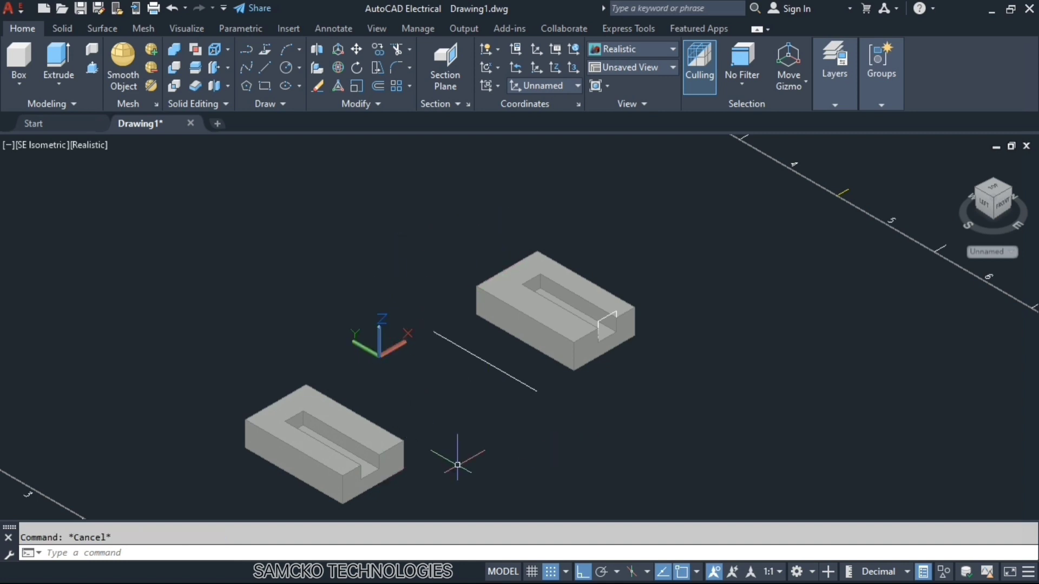
{"action": "key", "text": "ctrl+z"}
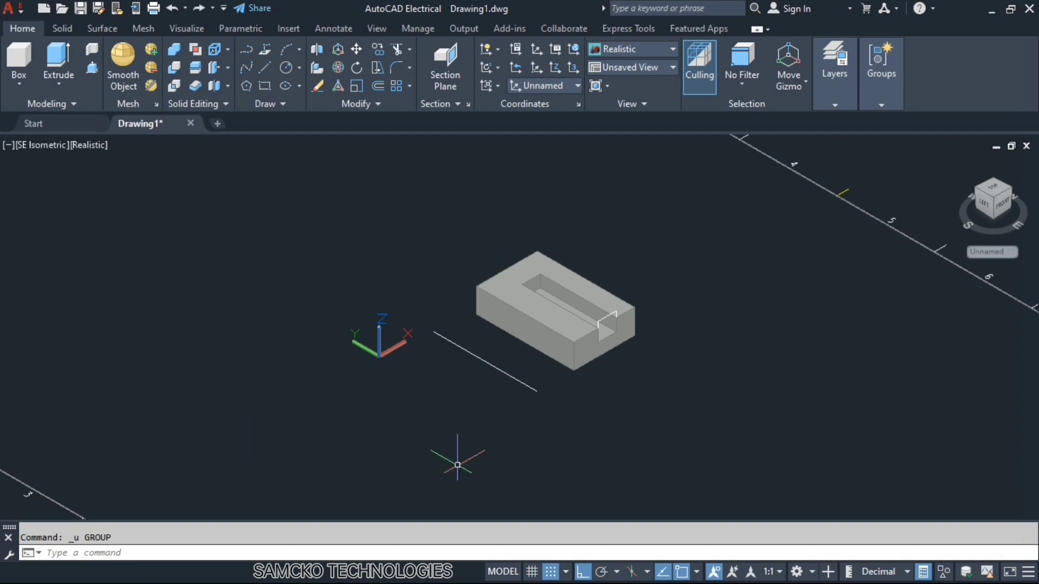
Step: Mirror the slotted box with 3DMIRROR about the ZX plane through 0,0,0, keeping the source object
{"action": "type", "text": "3"}
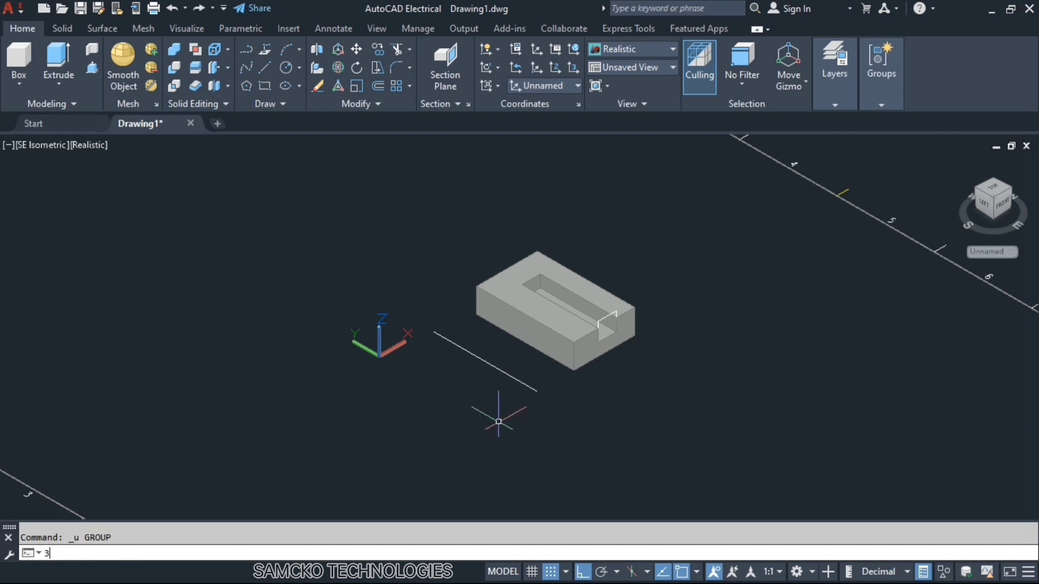
{"action": "type", "text": "dmir"}
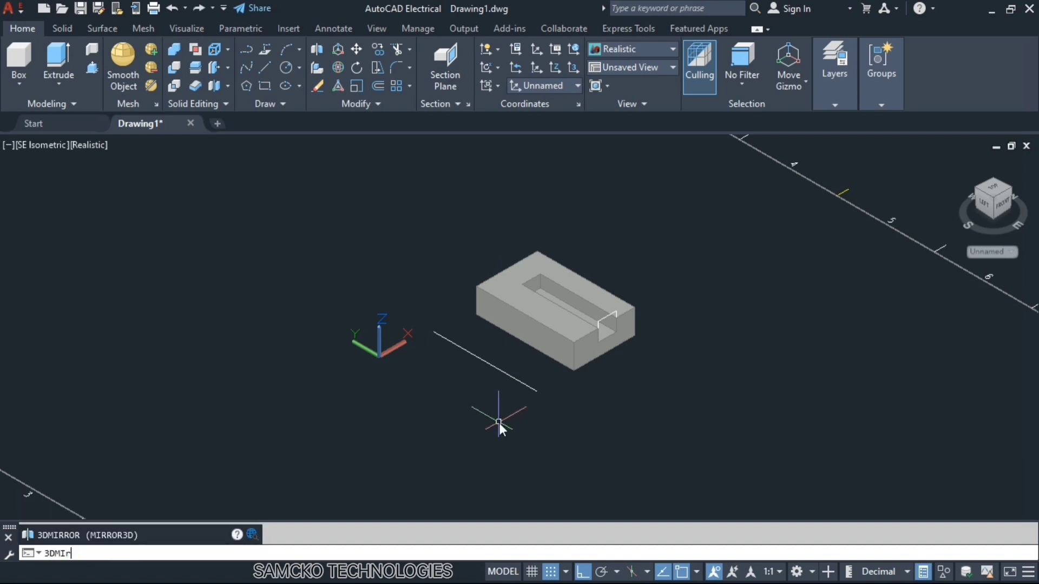
{"action": "key", "text": "Return"}
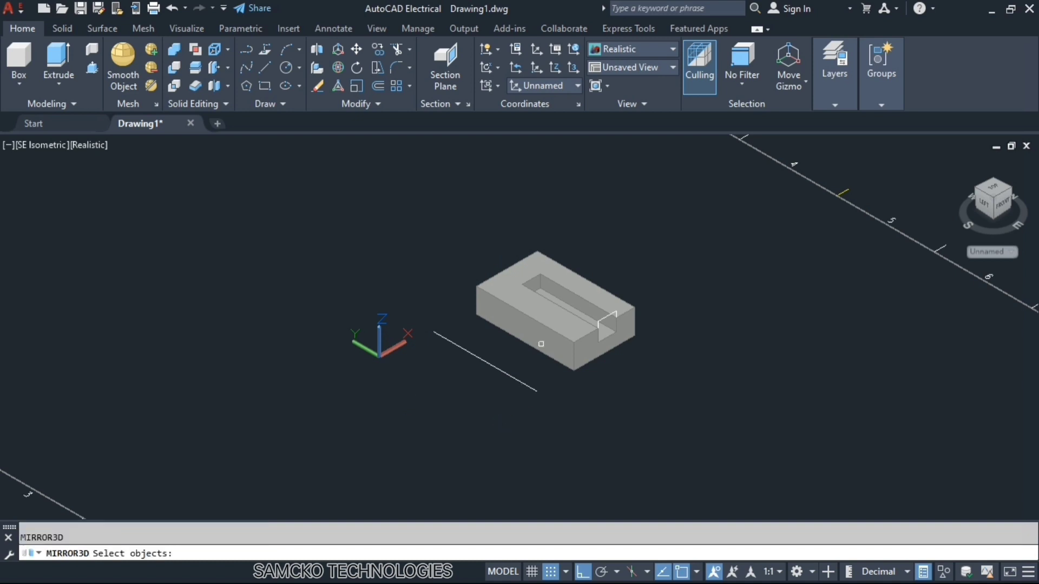
{"action": "left_click", "coordinate": [549, 325]}
{"action": "key", "text": "Return"}
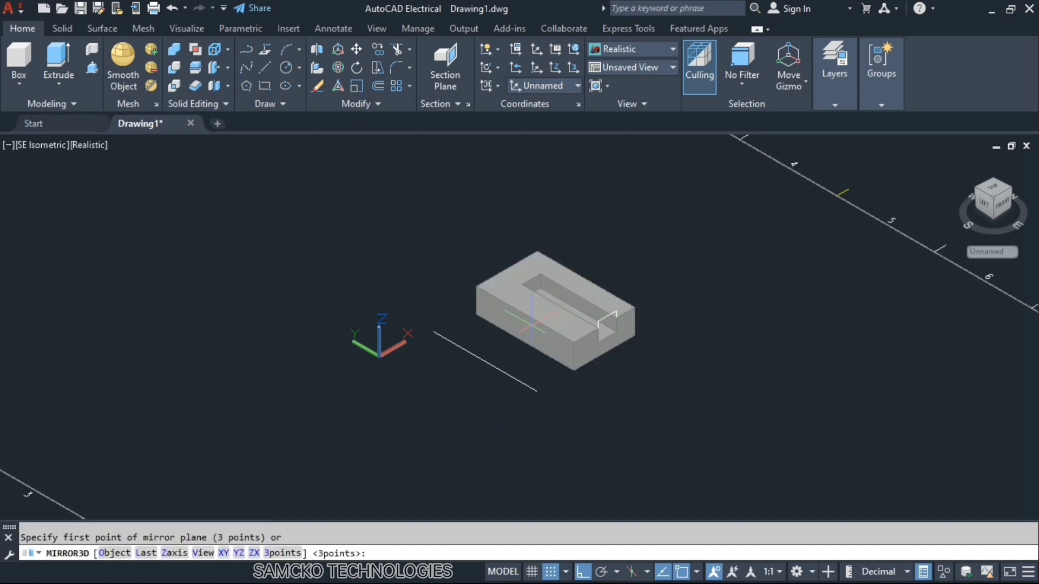
{"action": "left_click", "coordinate": [254, 553]}
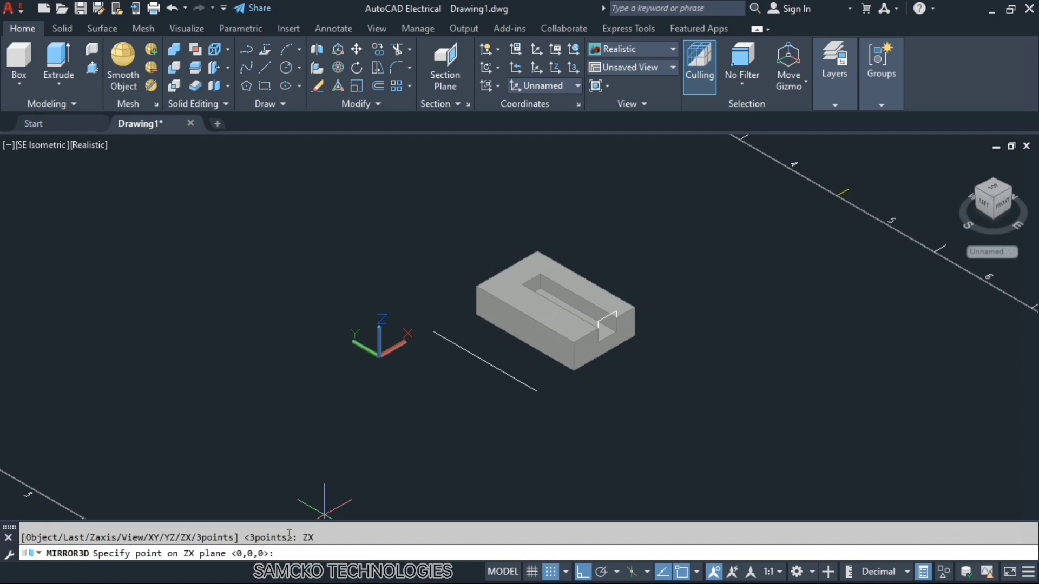
{"action": "key", "text": "Return"}
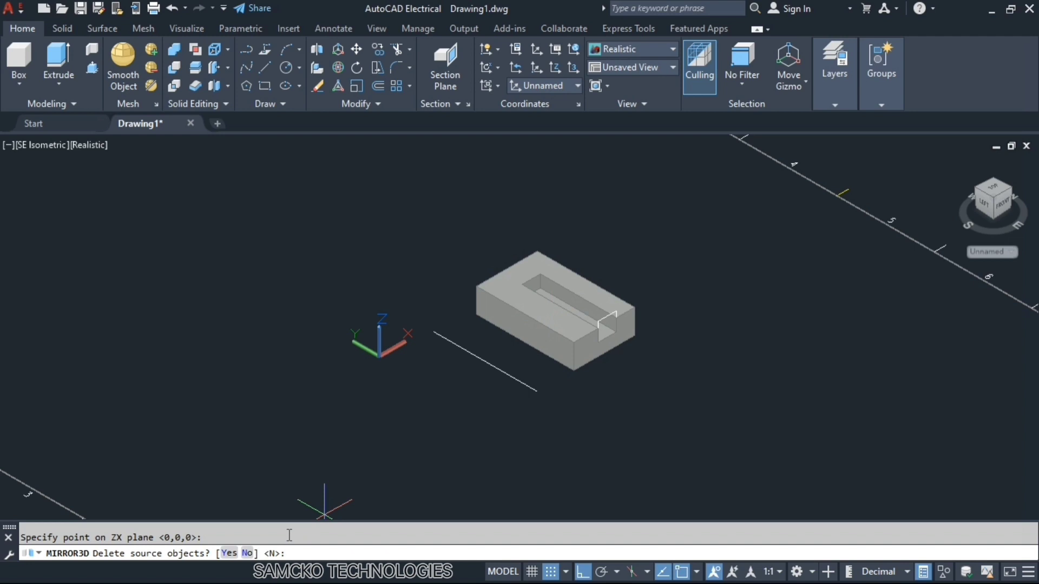
{"action": "left_click", "coordinate": [254, 553]}
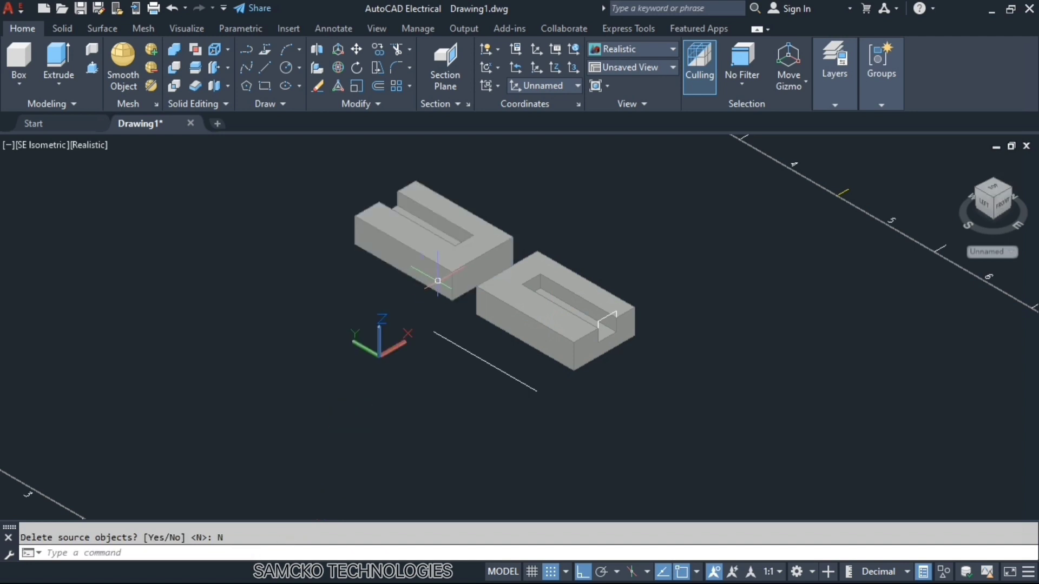